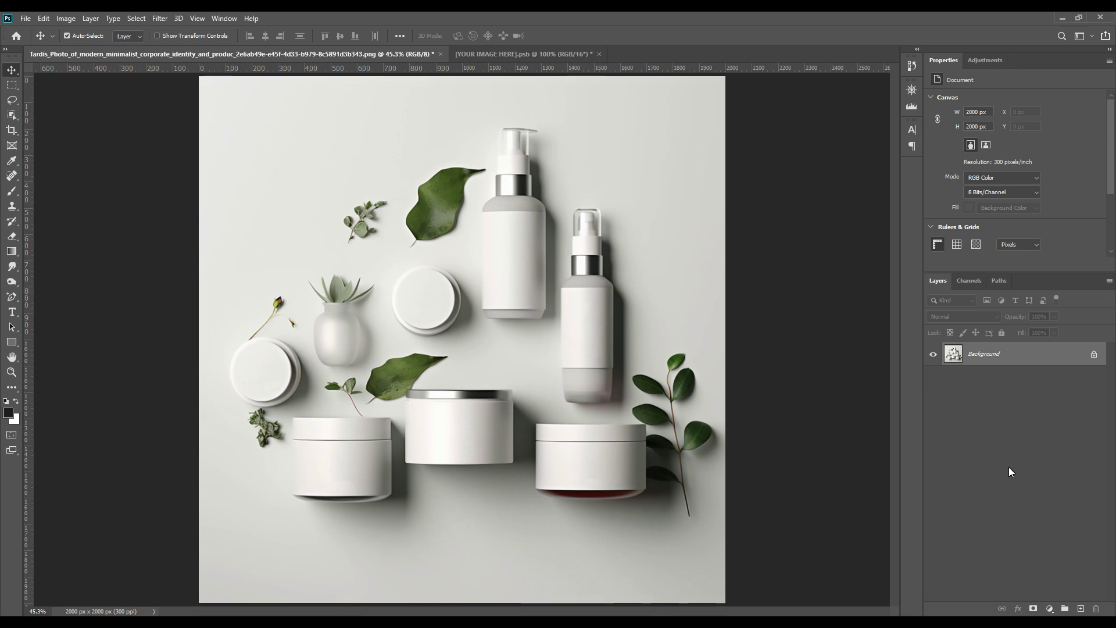
Switch the Pen tool to Shape mode and zoom to 200% on the tall bottle
left_click(11, 297)
left_click(72, 299)
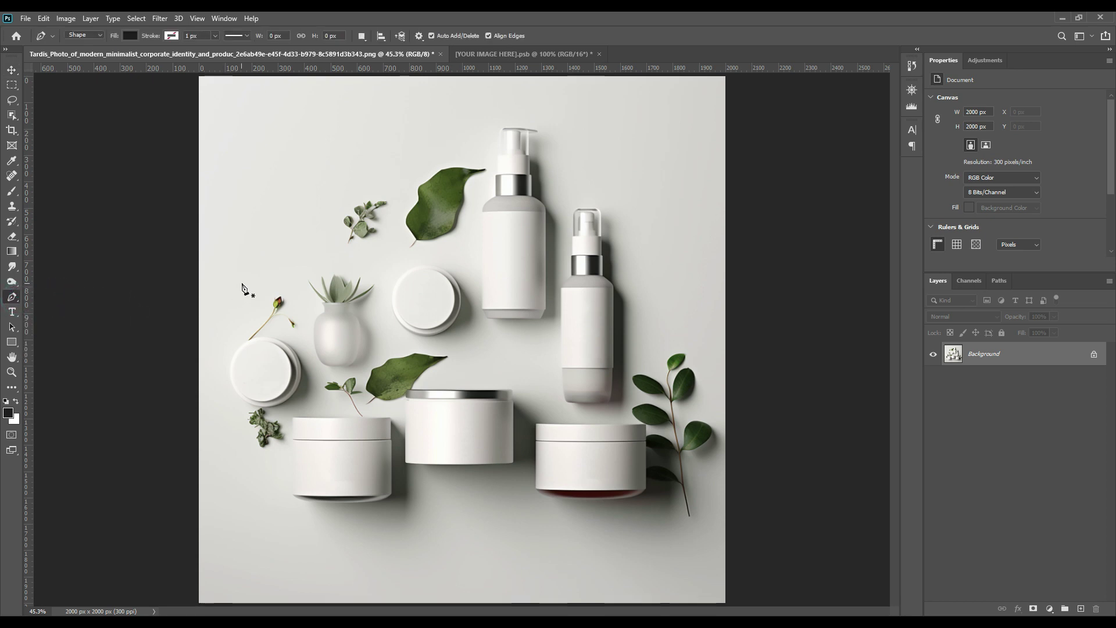
key("ctrl+plus")
key("ctrl+plus")
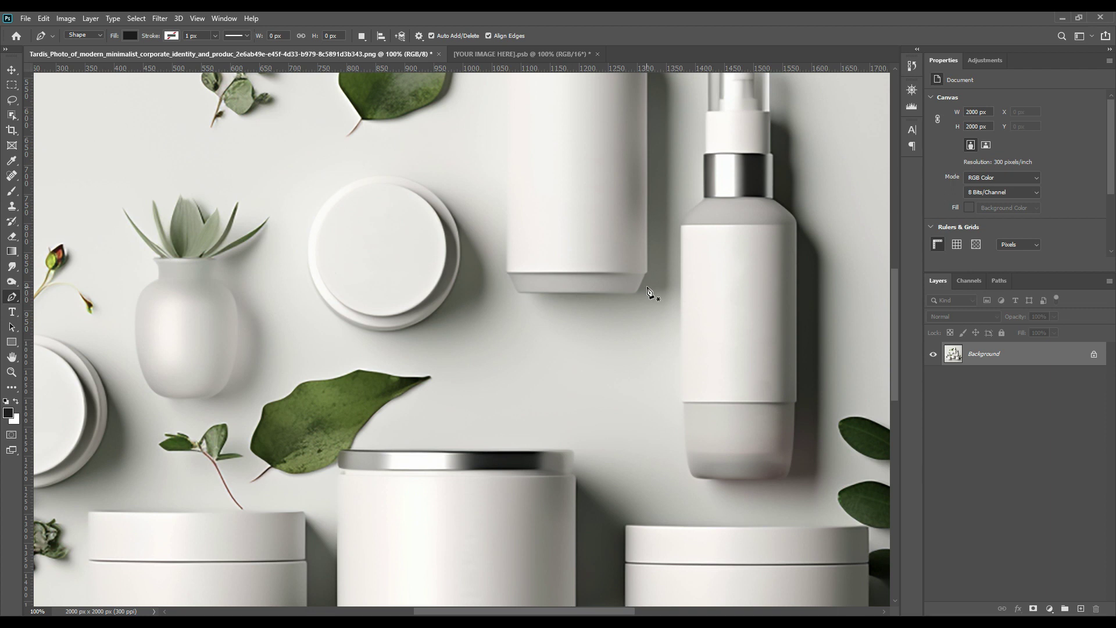
key("ctrl+plus")
left_click_drag(678, 216, 525, 538)
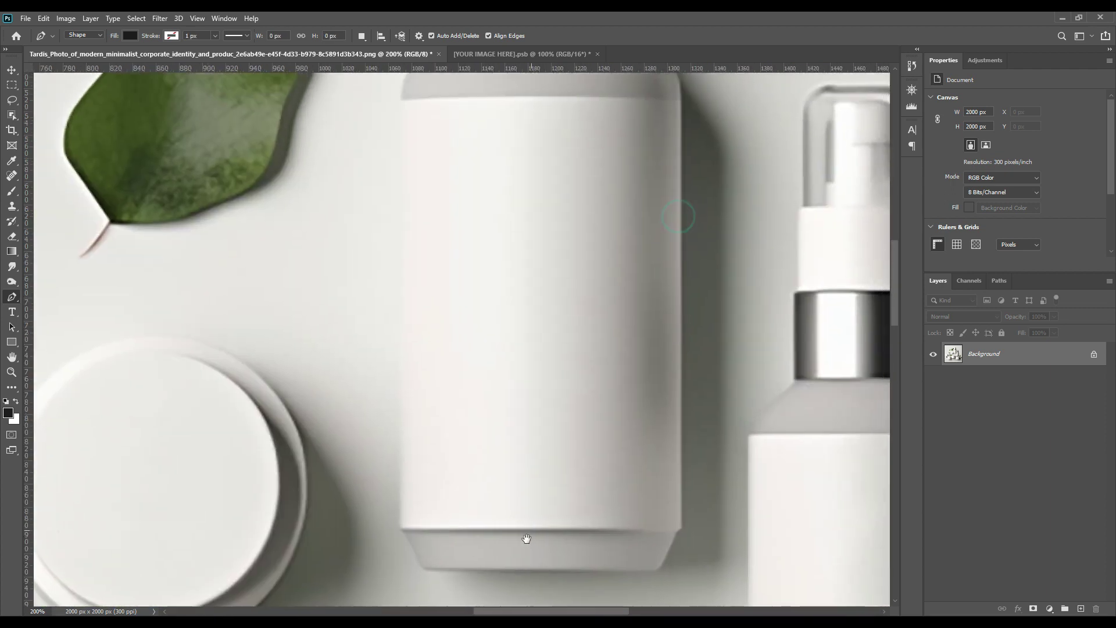
left_click_drag(528, 341, 530, 428)
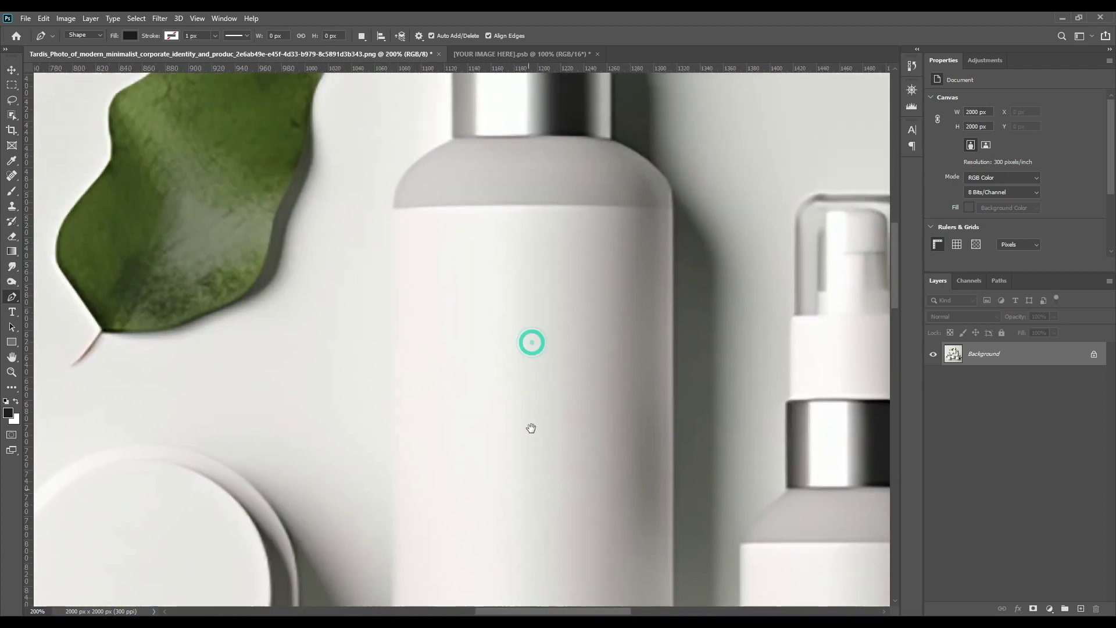
Trace a closed four-corner outline around the tall bottle's label area, then select the opacity field
left_click(392, 211)
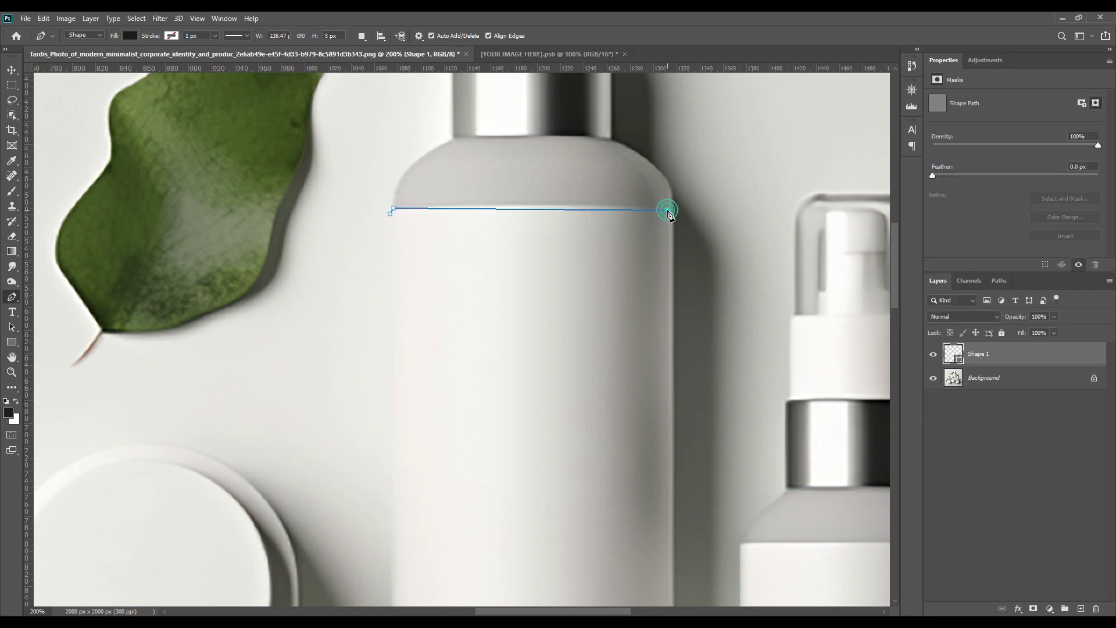
left_click_drag(667, 211, 672, 216)
scroll(750, 537, "down", 5)
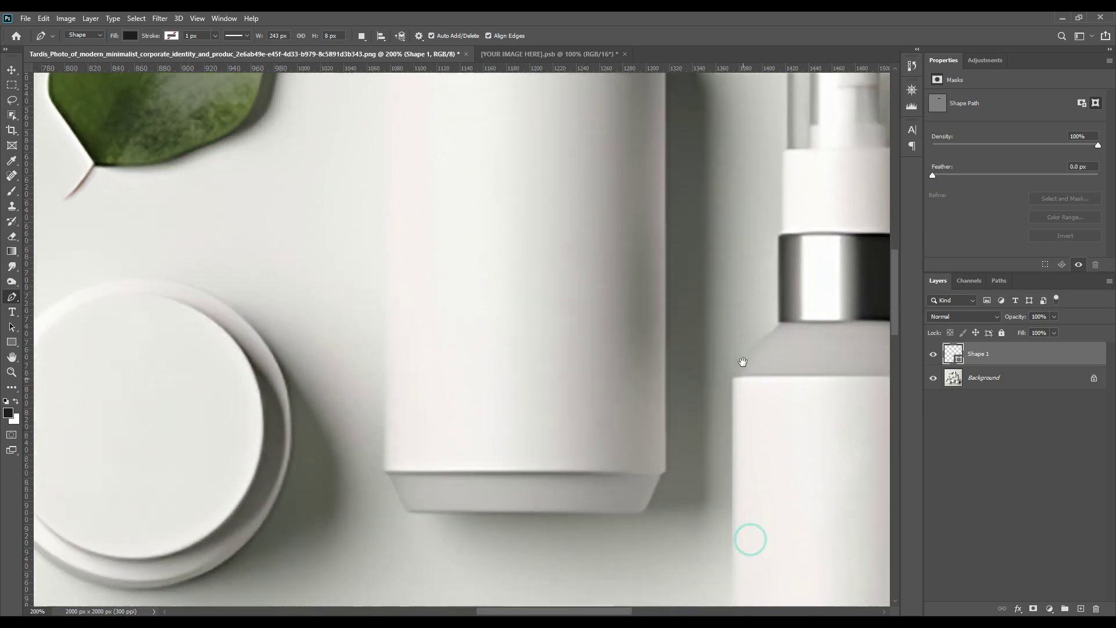
left_click(666, 443)
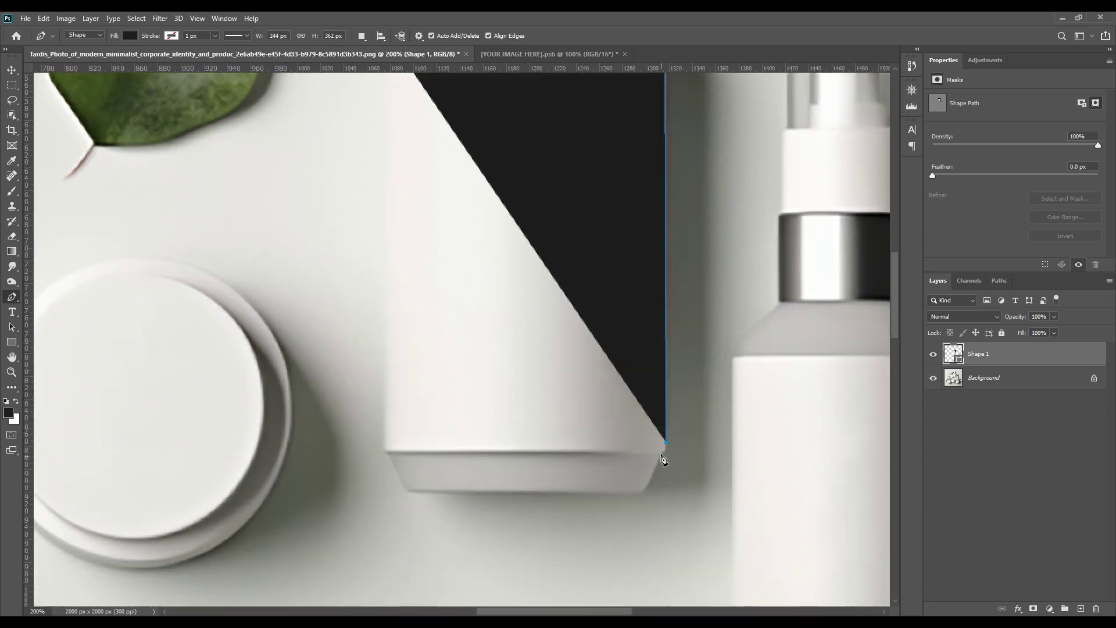
left_click(386, 450)
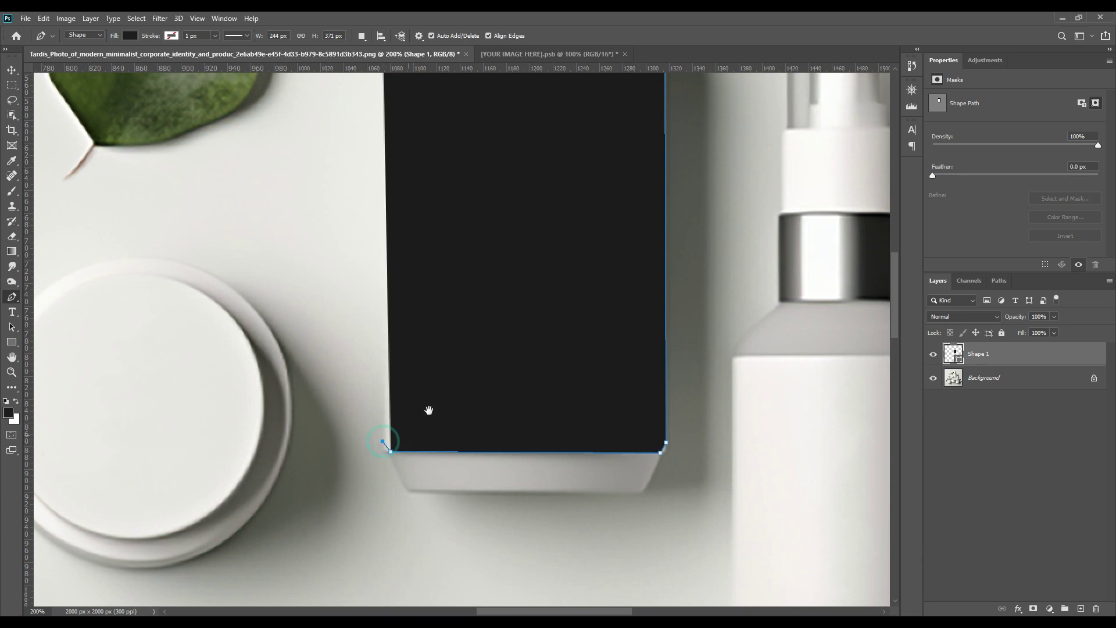
scroll(473, 463, "up", 5)
left_click(393, 212)
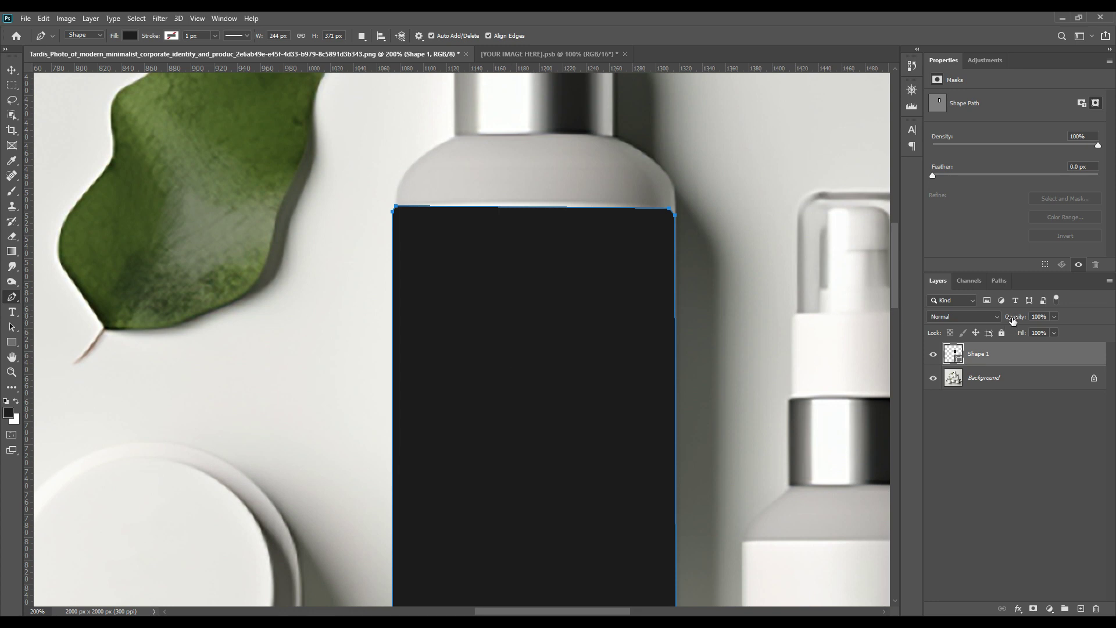
left_click(1038, 316)
Set Shape 1 to 0% opacity and bend its top edge with an added midpoint
type("0")
key("Return")
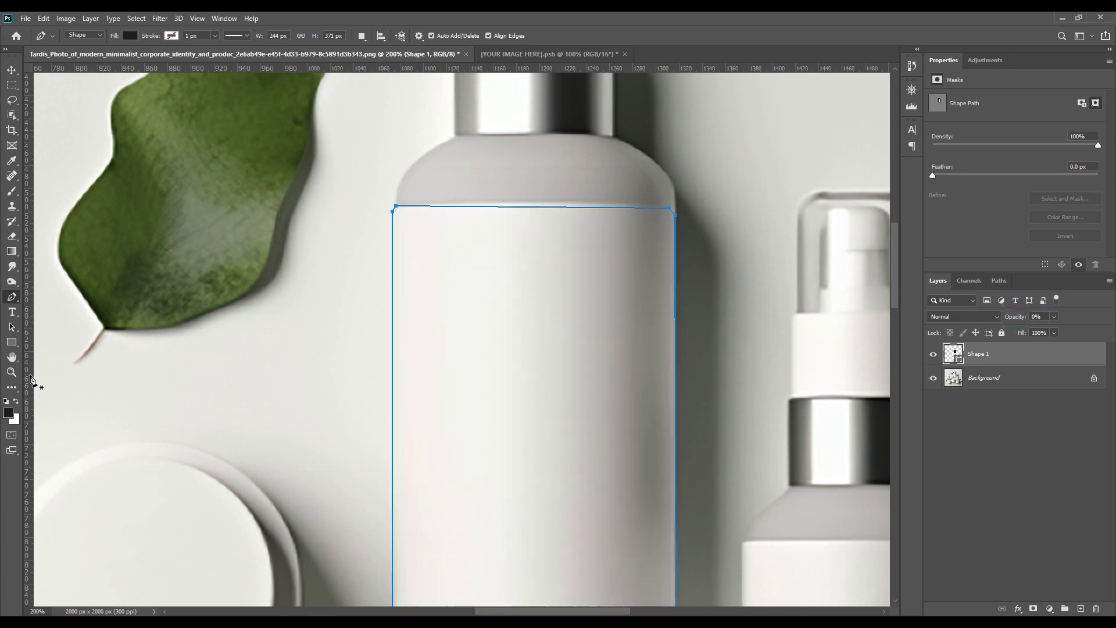
right_click(12, 297)
left_click(75, 330)
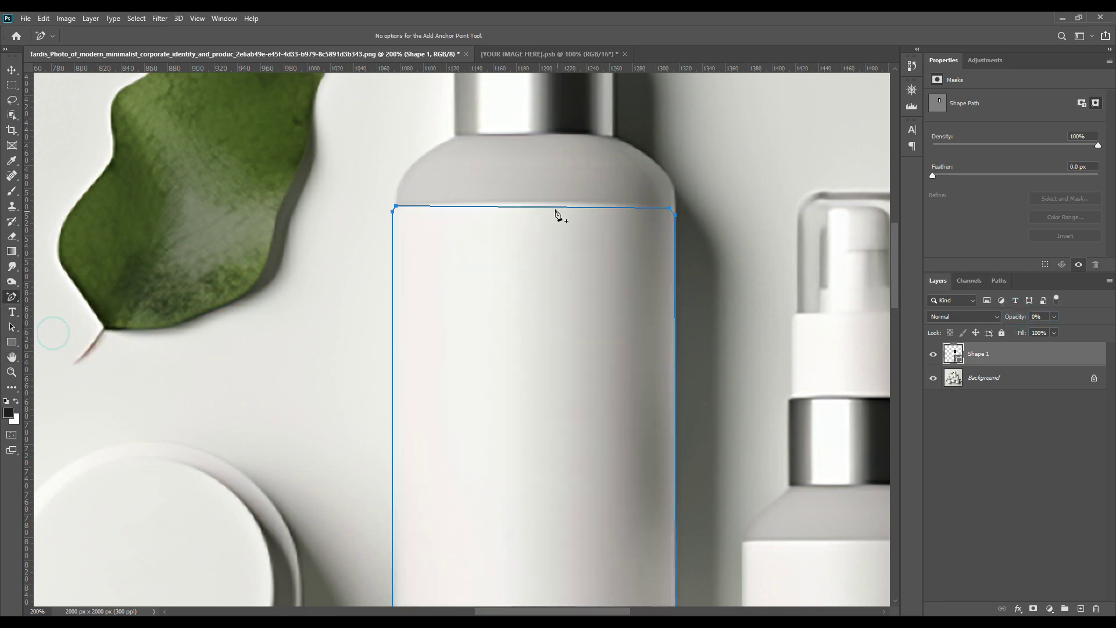
left_click_drag(544, 209, 546, 203)
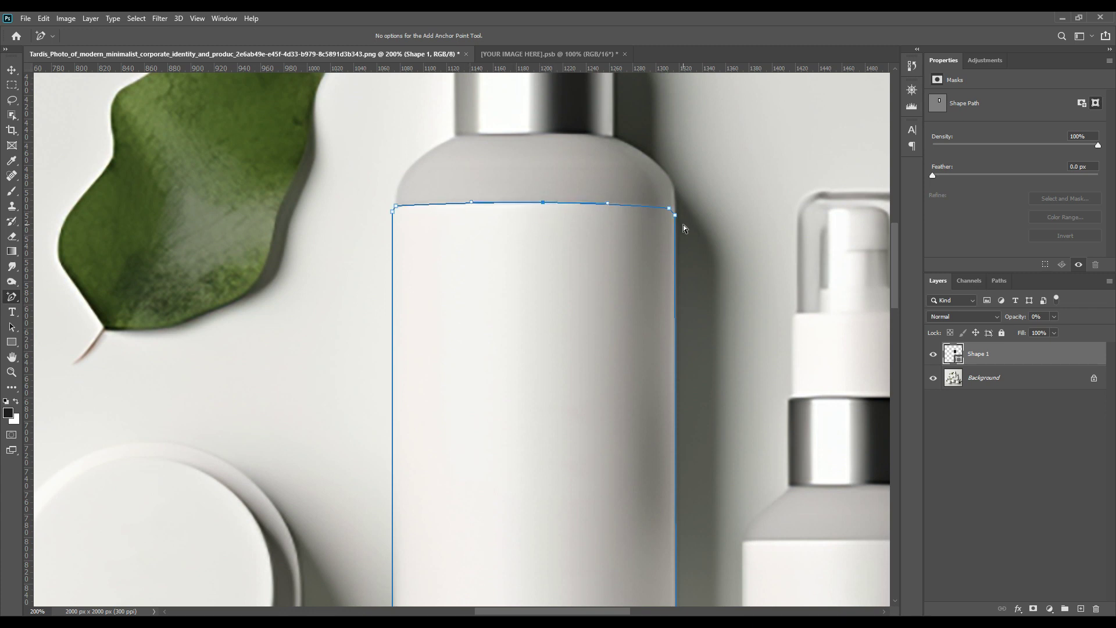
Adjust the corner points and curve the bottom edge with an added midpoint
left_click(672, 212)
left_click(396, 211)
left_click_drag(896, 298, 898, 344)
left_click(674, 319)
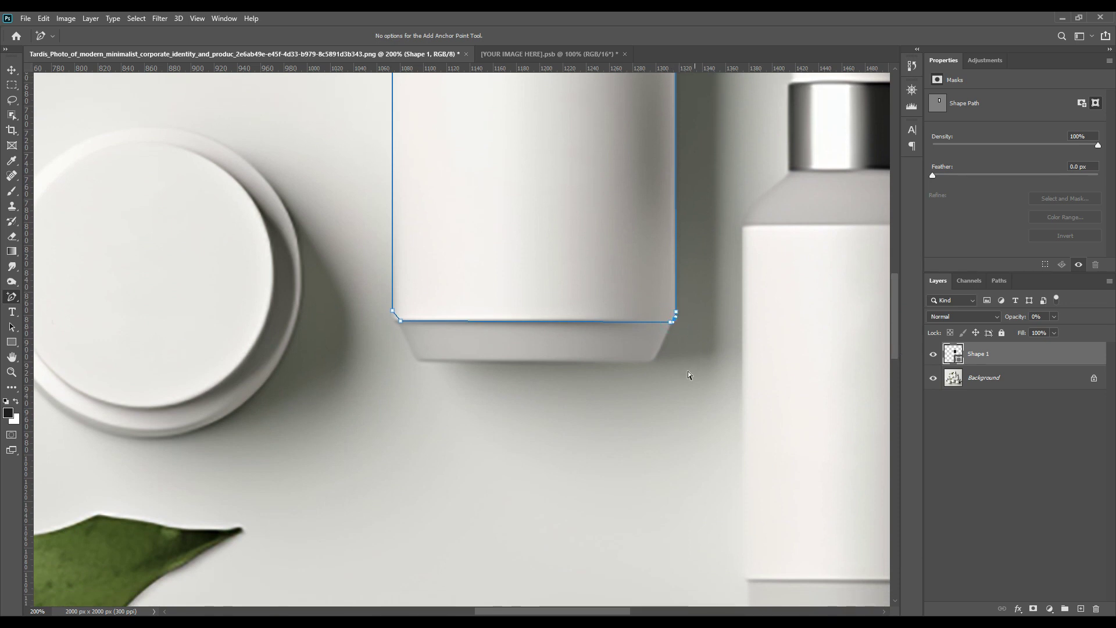
left_click(399, 319)
left_click(530, 322)
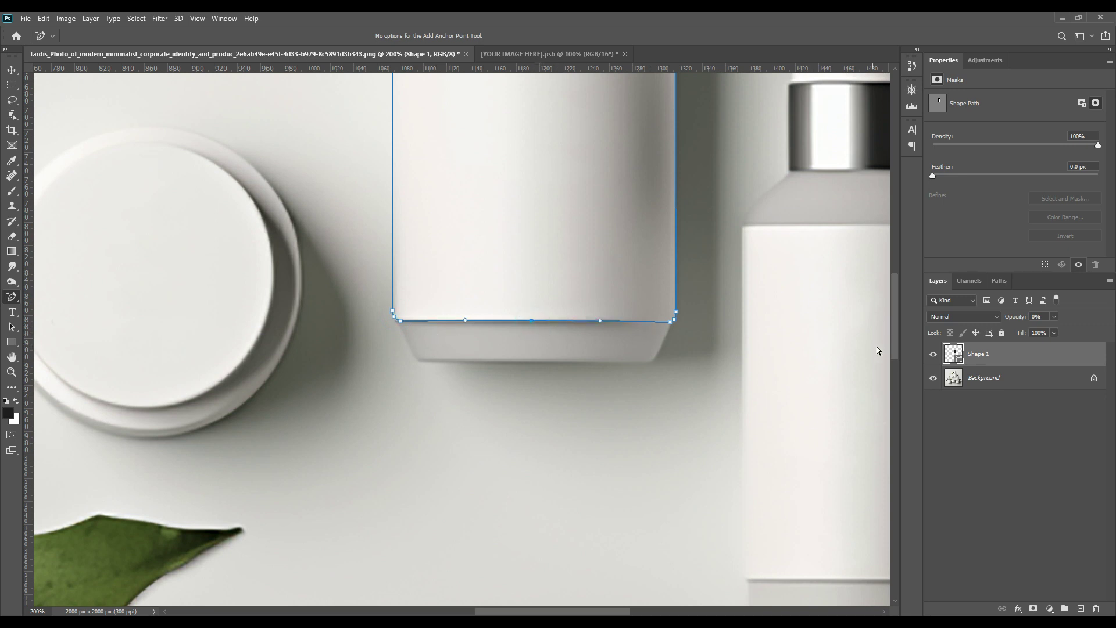
left_click_drag(893, 337, 898, 285)
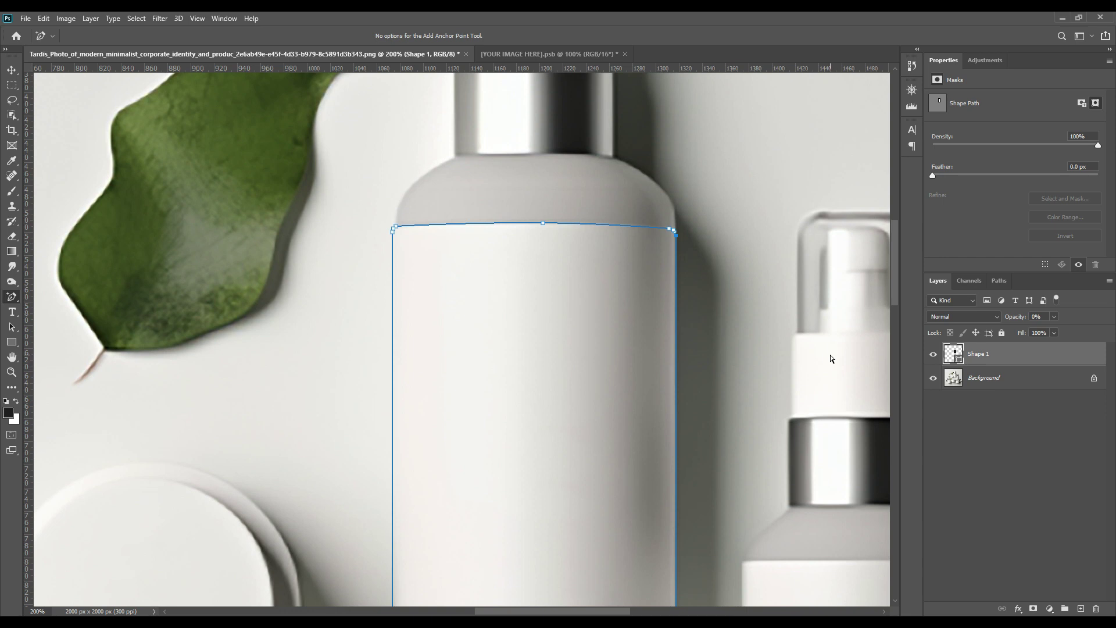
left_click_drag(895, 289, 891, 313)
Fill the Shape 1 outline selection with a dark #171617 Solid Color layer
left_click(1002, 381)
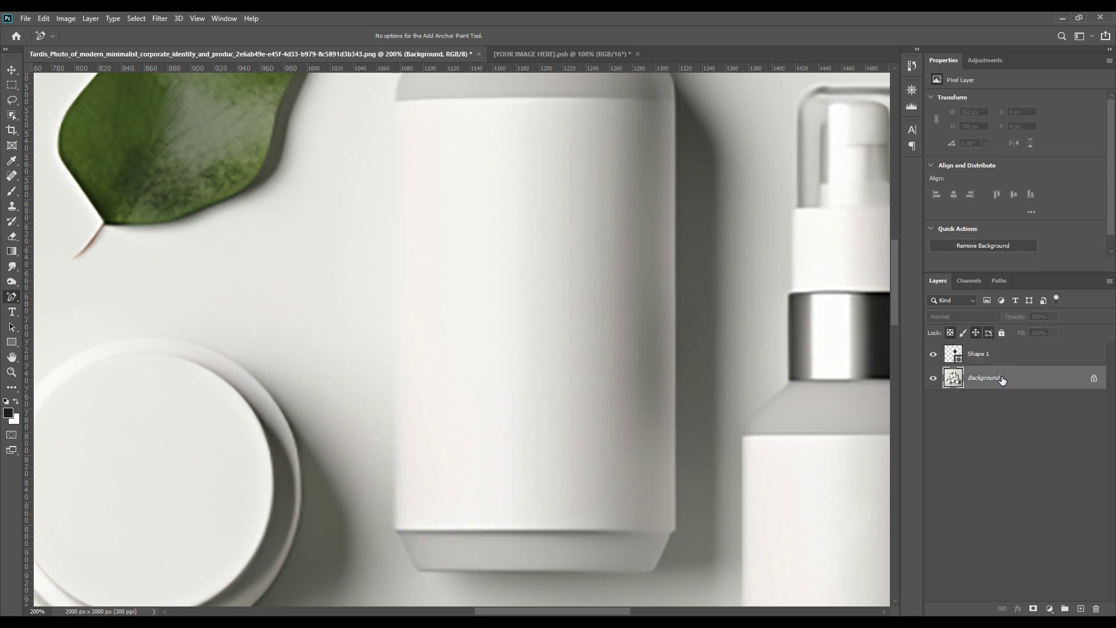
key("ctrl+0")
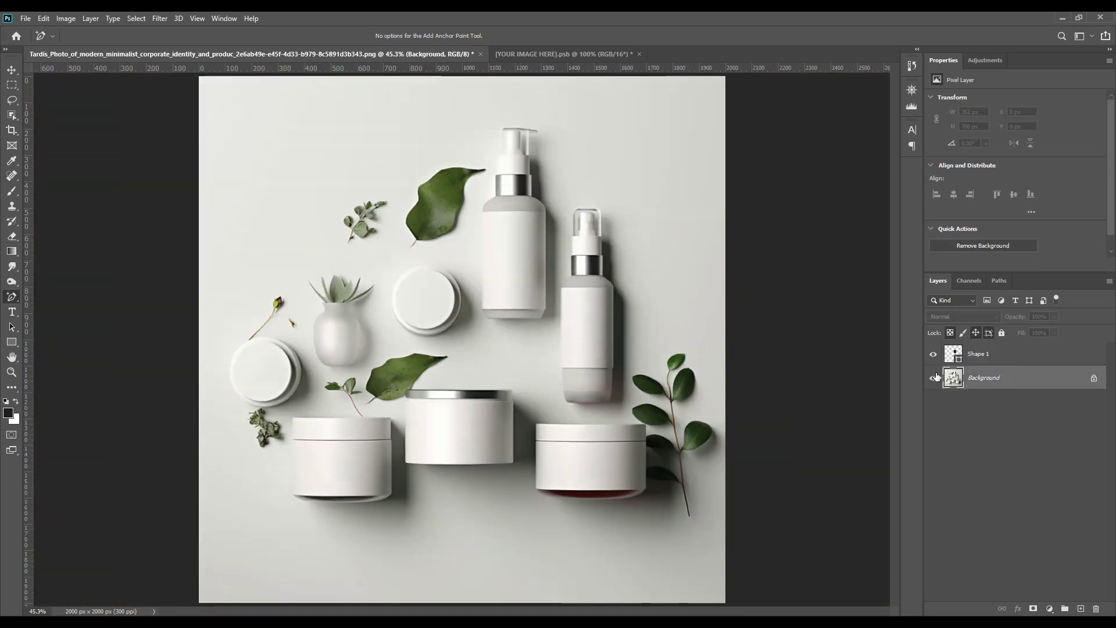
left_click(958, 360, "ctrl")
left_click(1050, 609)
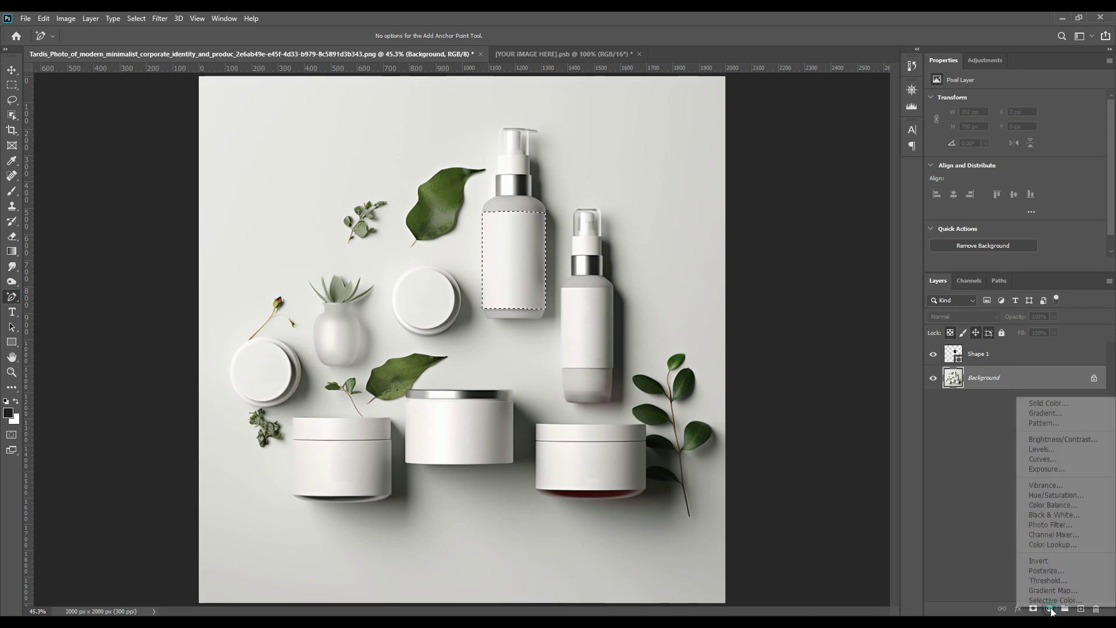
left_click(1049, 404)
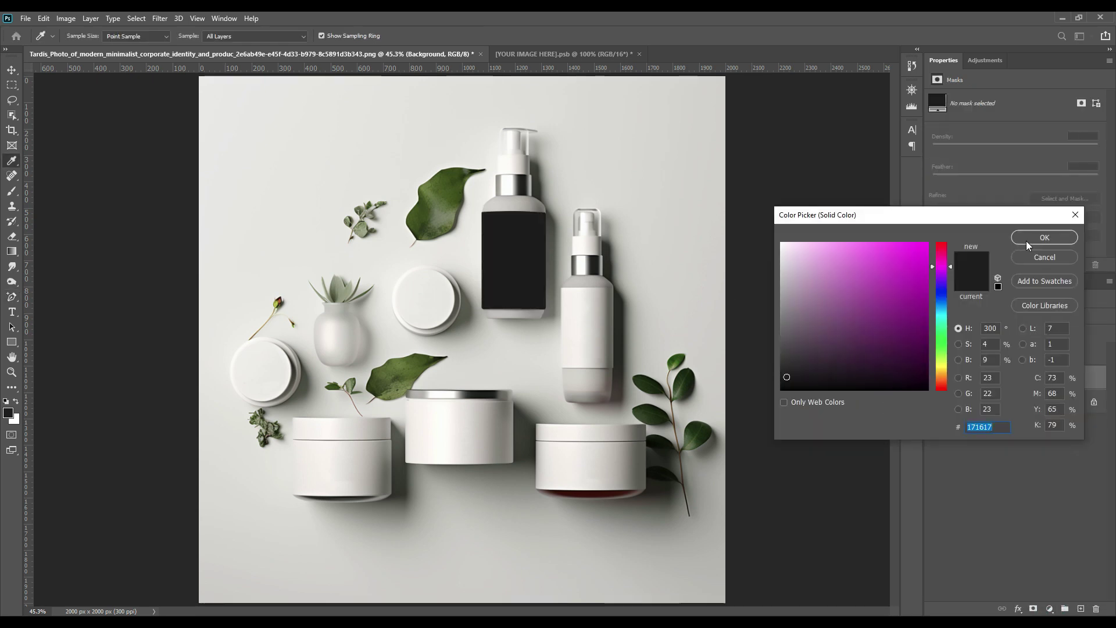
left_click(1029, 238)
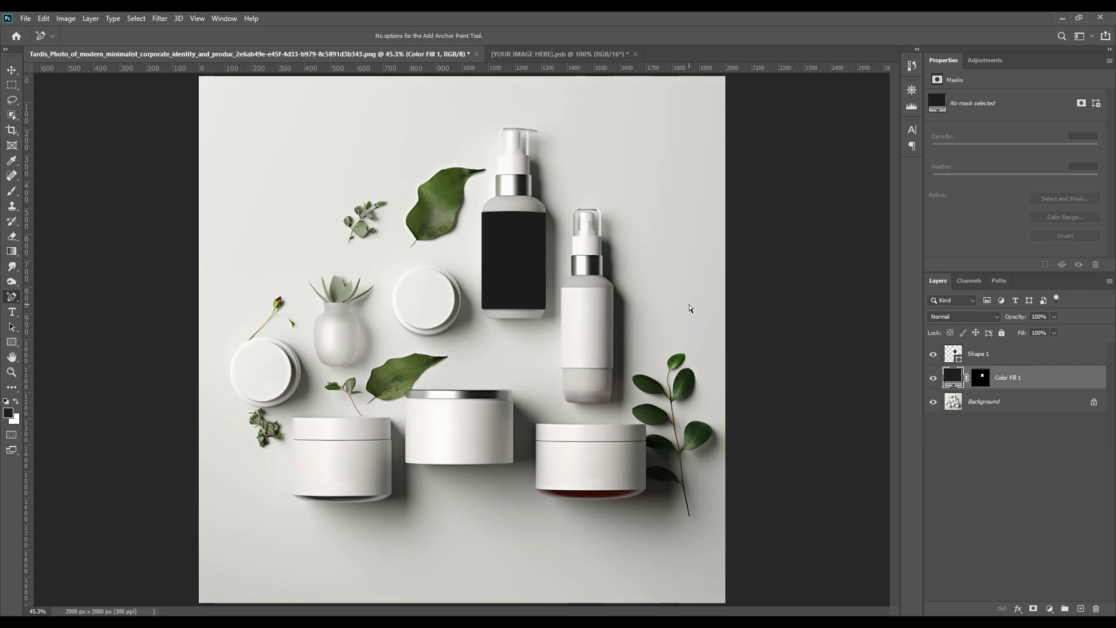
key("ctrl+plus")
key("ctrl+plus")
key("ctrl+plus")
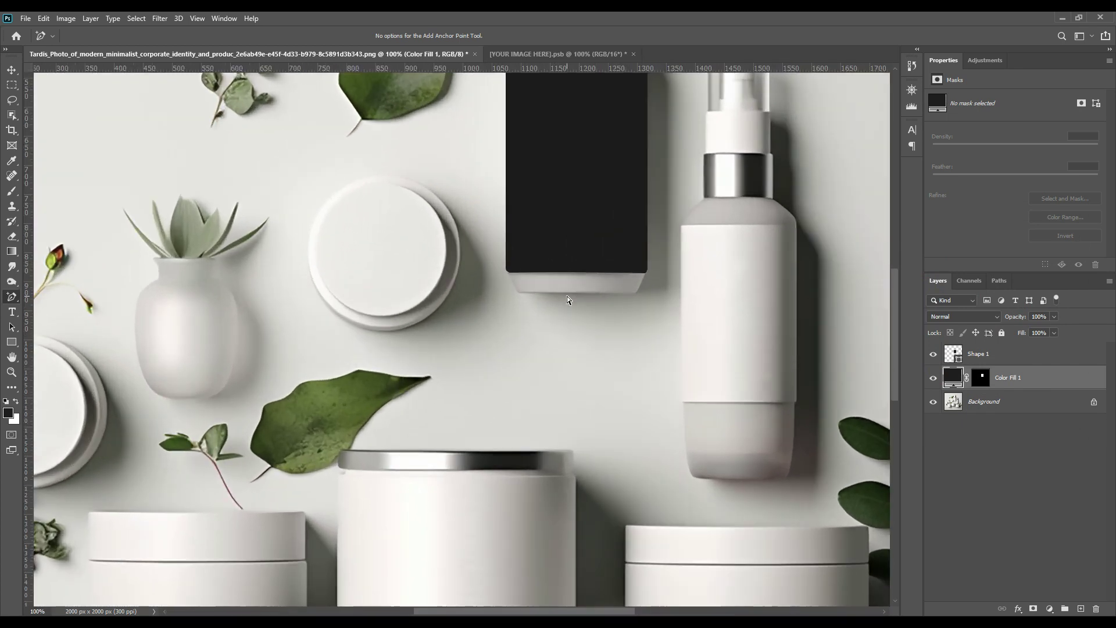
key("ctrl+plus")
left_click_drag(692, 172, 586, 480)
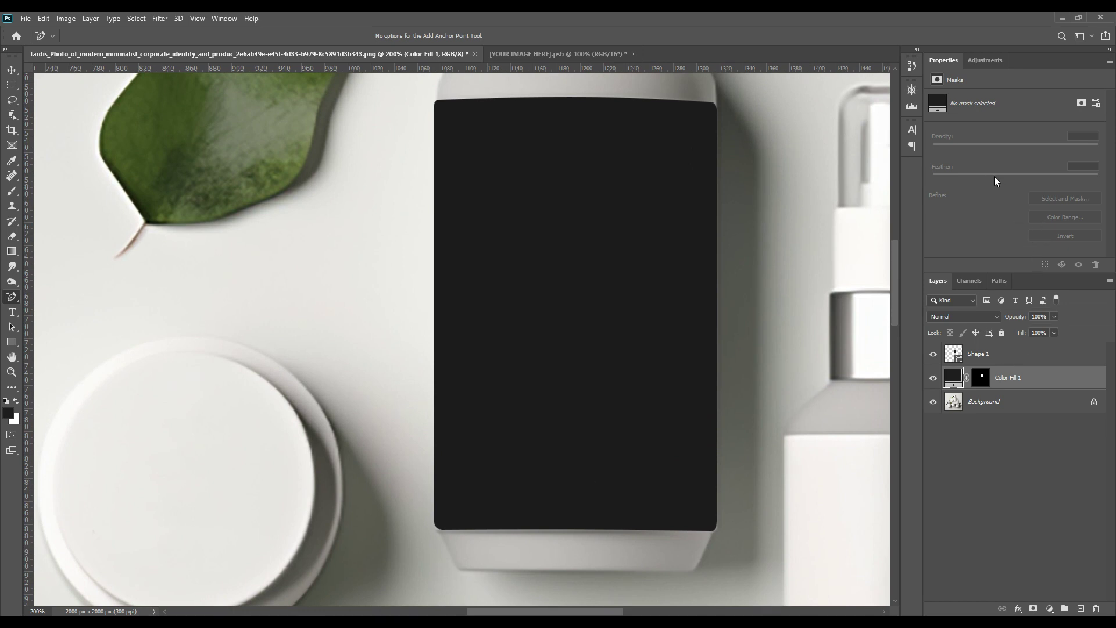
Feather the Color Fill 1 mask edge to 3.9 px in Select and Mask
double_click(981, 377)
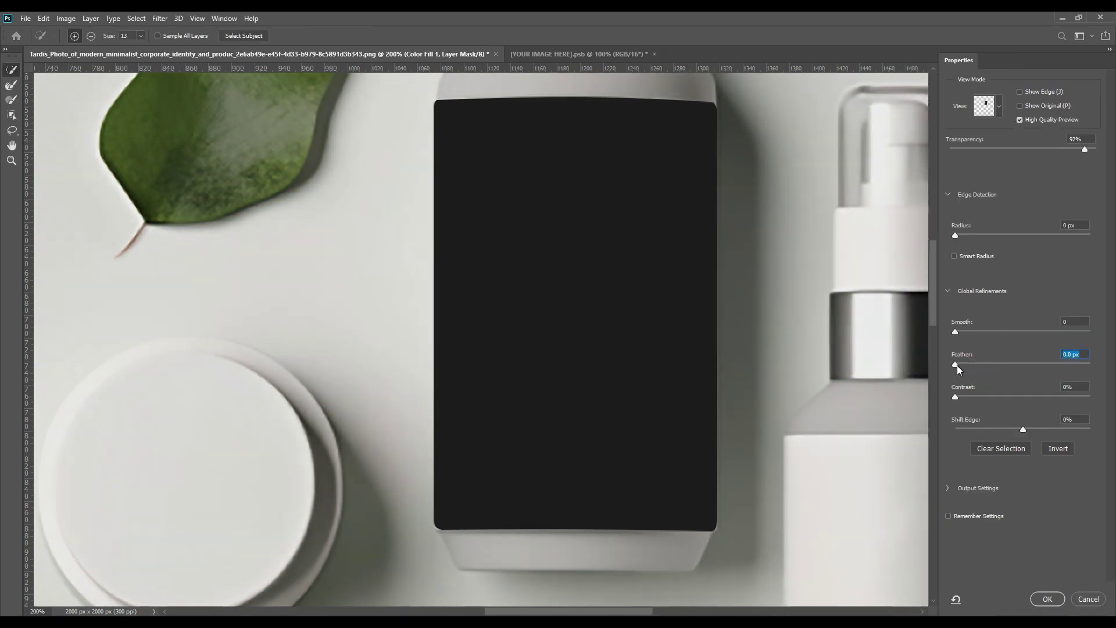
left_click_drag(957, 365, 959, 367)
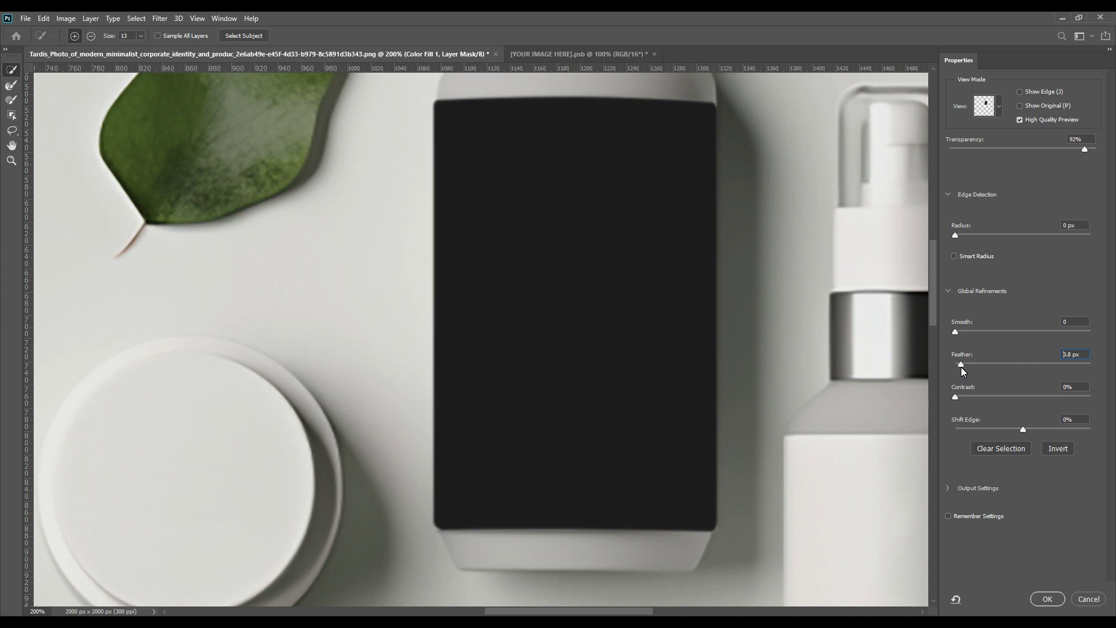
left_click_drag(961, 365, 962, 365)
left_click(1047, 600)
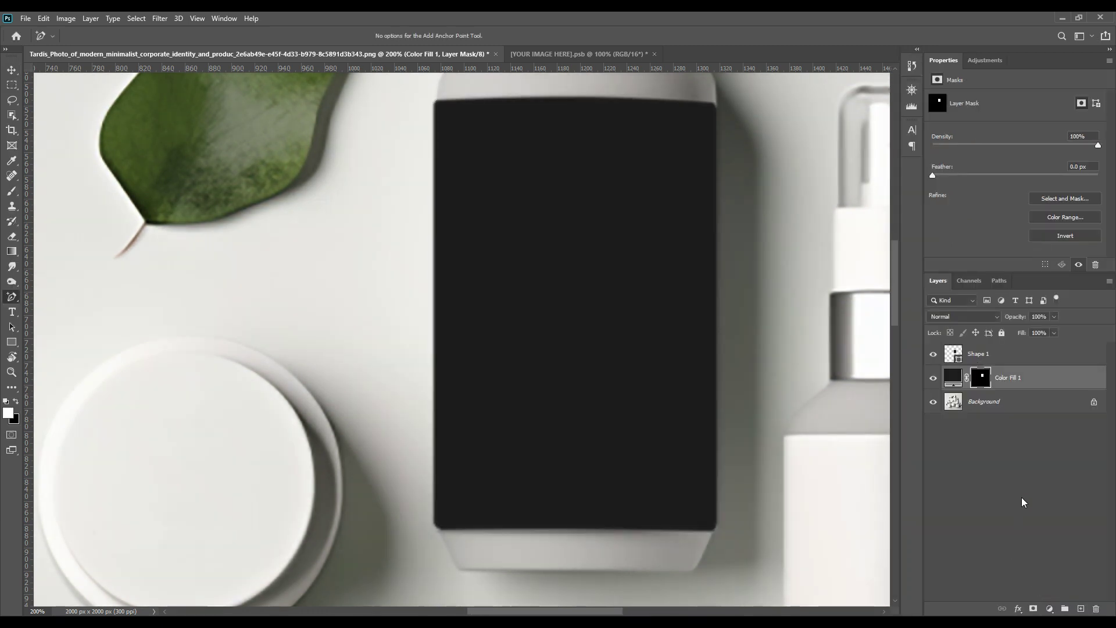
Hide the Color Fill 1 and Shape 1 layers and select the Background layer
left_click(978, 428)
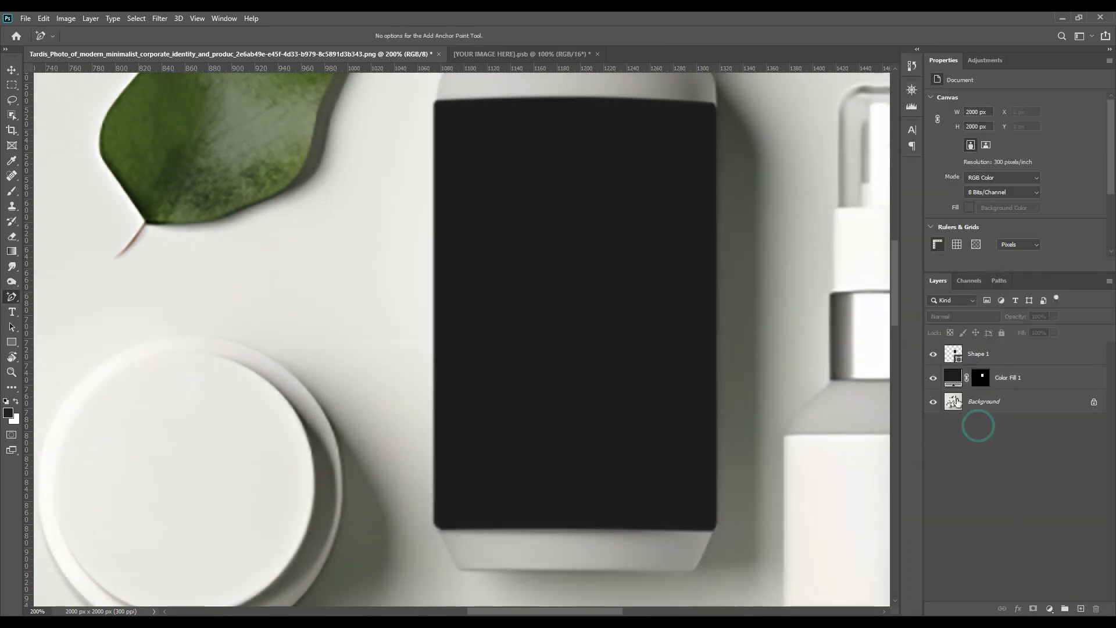
left_click(933, 378)
left_click(932, 354)
left_click(984, 401)
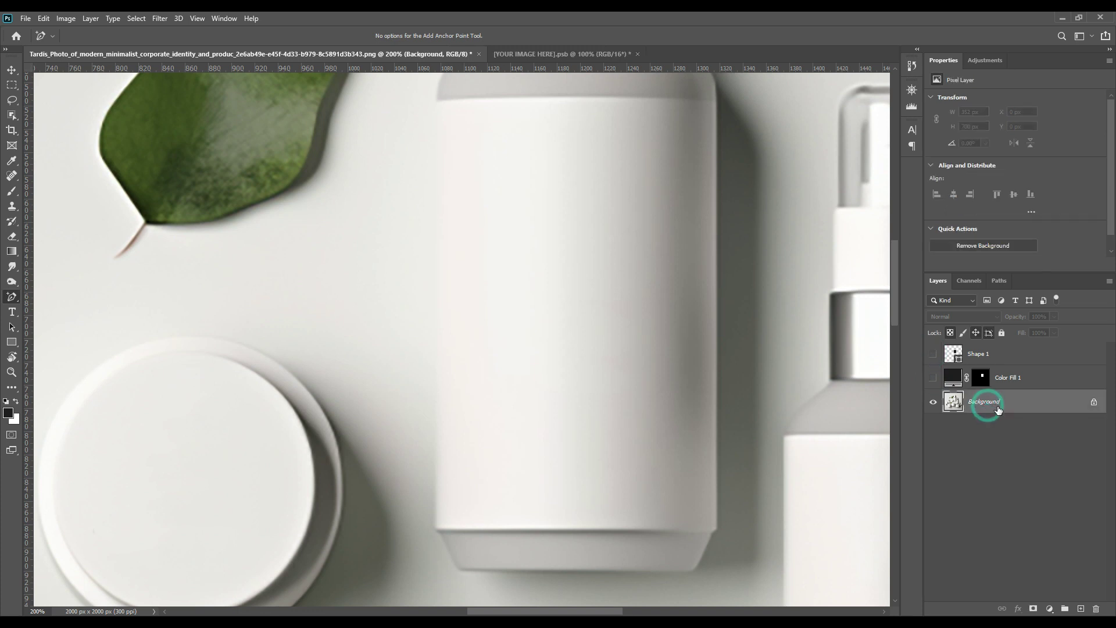
Draw a 246 x 373 px rectangle over the bottle's label and convert it to a smart object
left_click(10, 342)
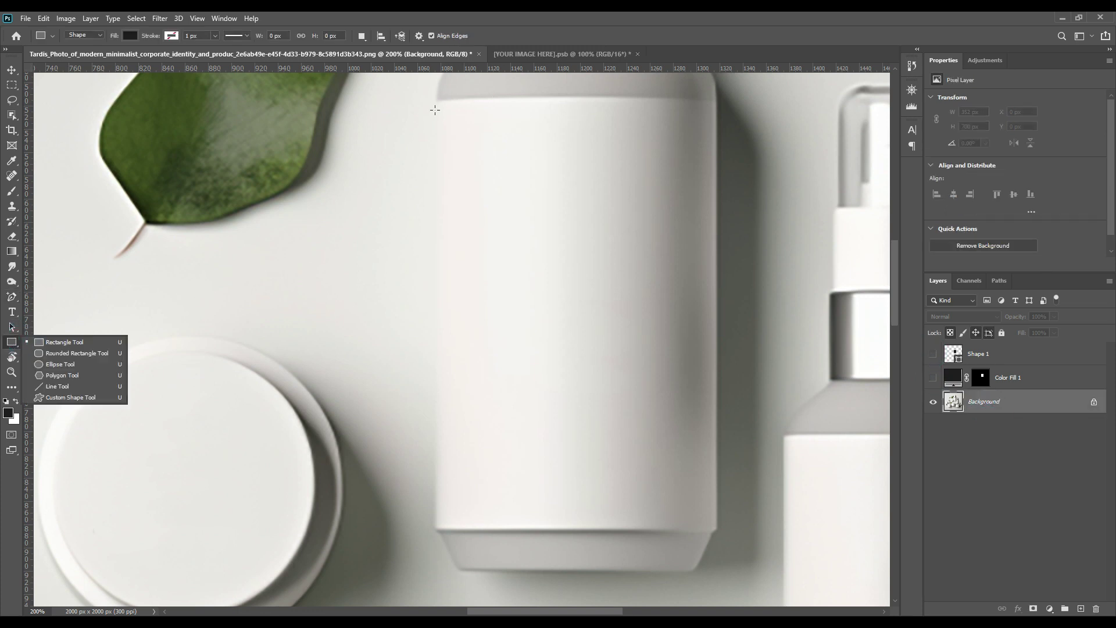
left_click_drag(434, 99, 719, 531)
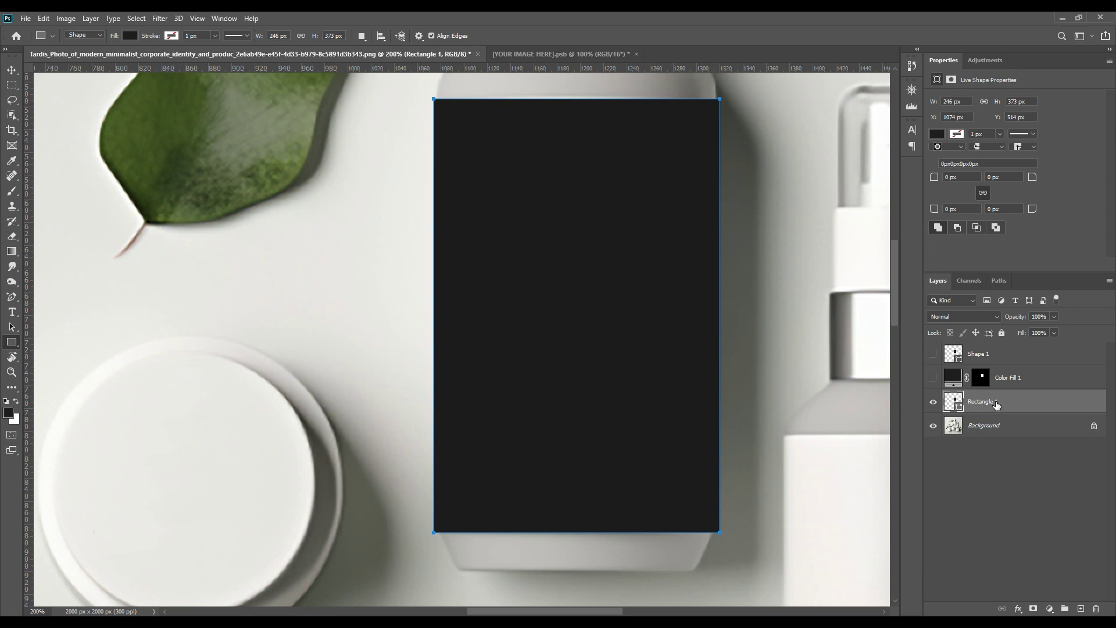
right_click(995, 403)
left_click(920, 286)
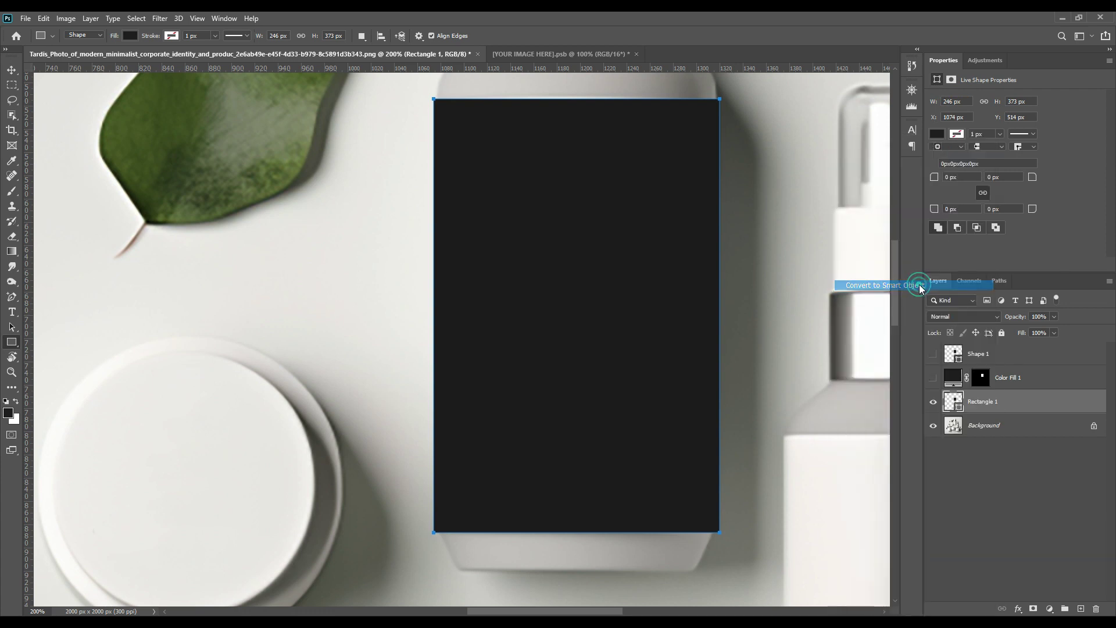
key("ctrl+t")
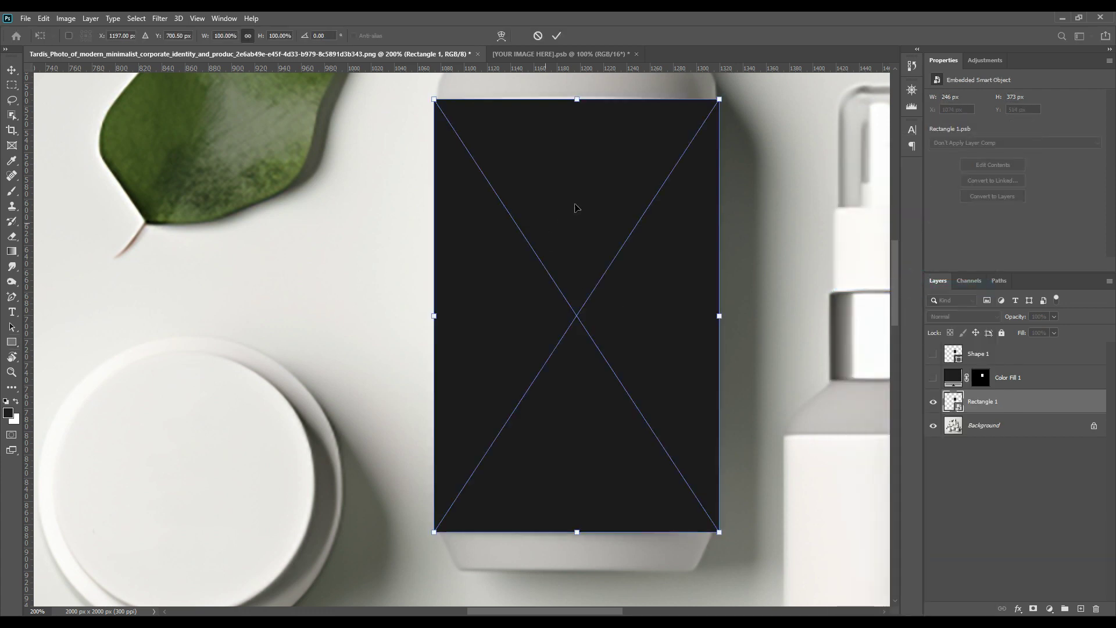
Warp Rectangle 1 with the Bulge preset at 5.2% bend
right_click(602, 198)
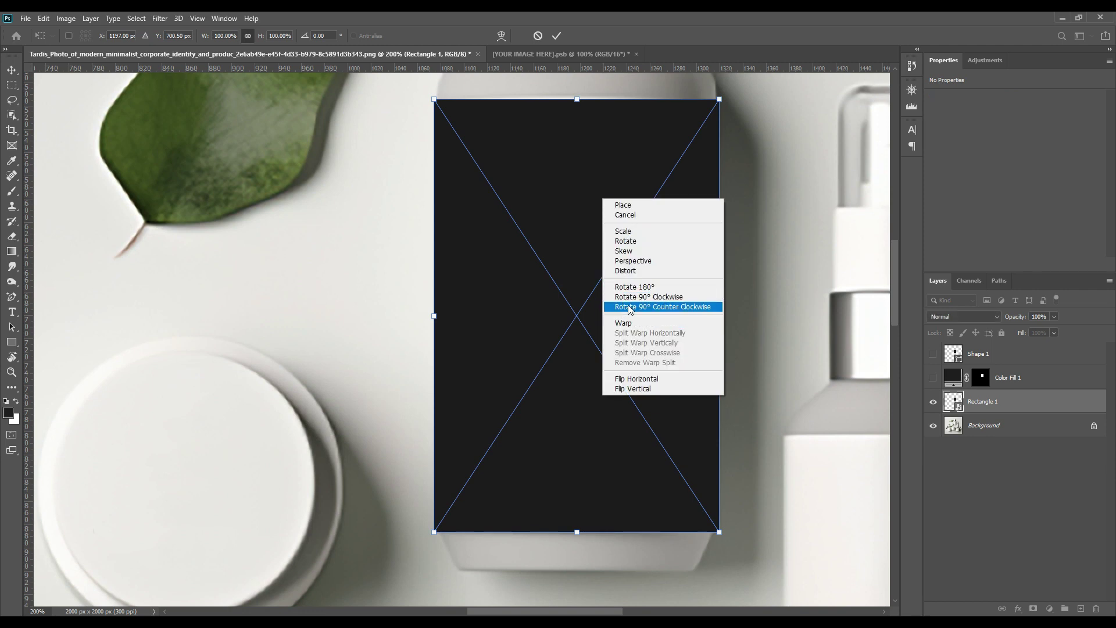
left_click(628, 324)
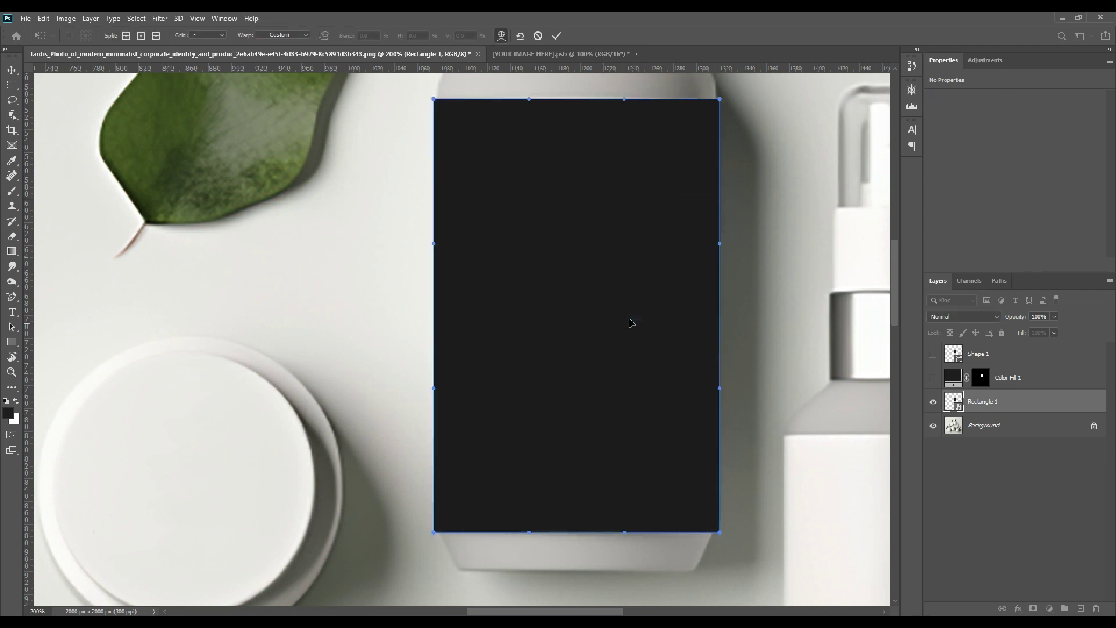
left_click(284, 35)
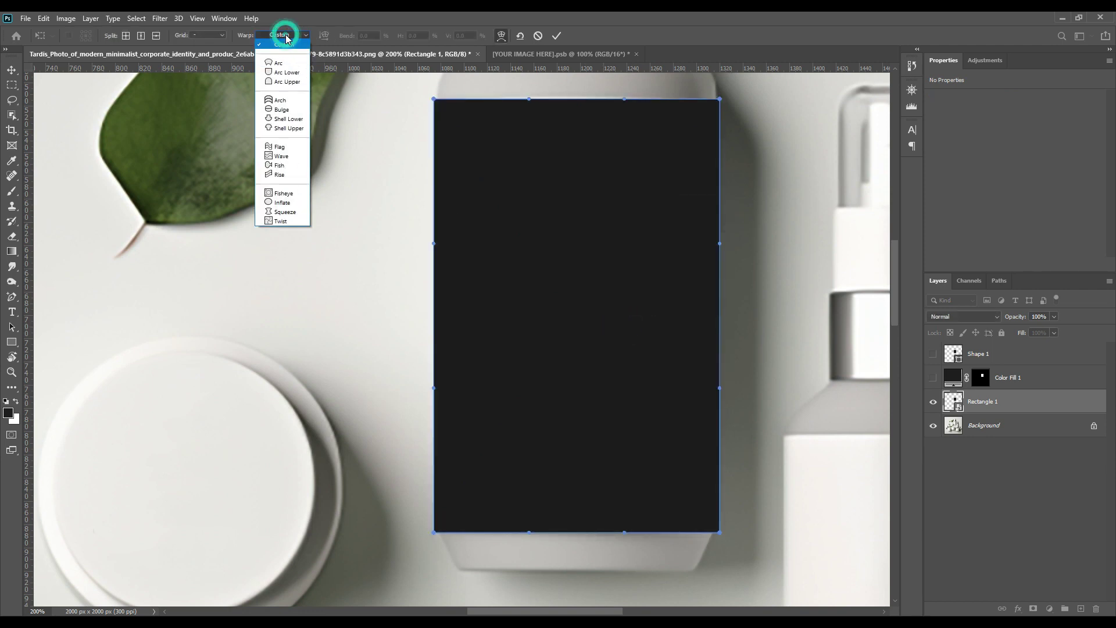
left_click(283, 109)
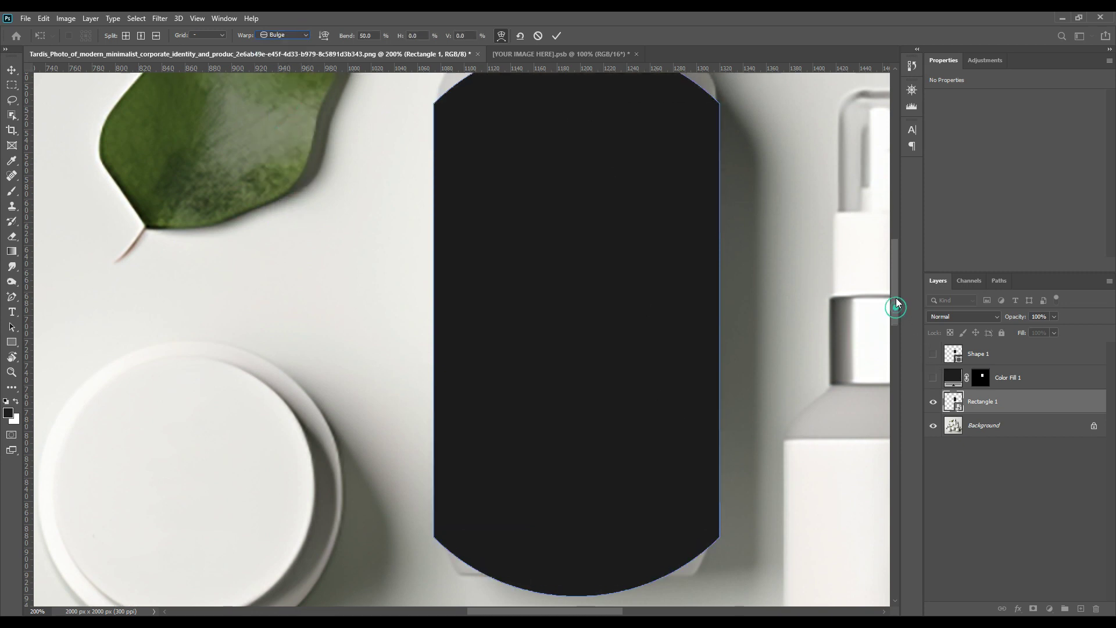
scroll(835, 279, "up", 3)
left_click_drag(579, 167, 582, 218)
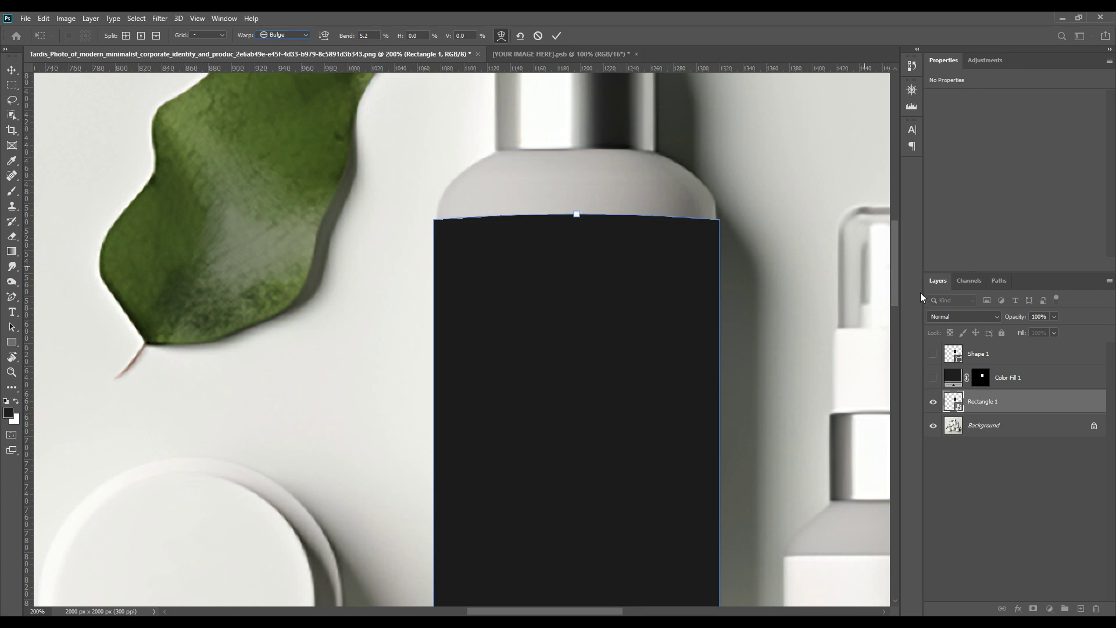
left_click_drag(893, 294, 894, 311)
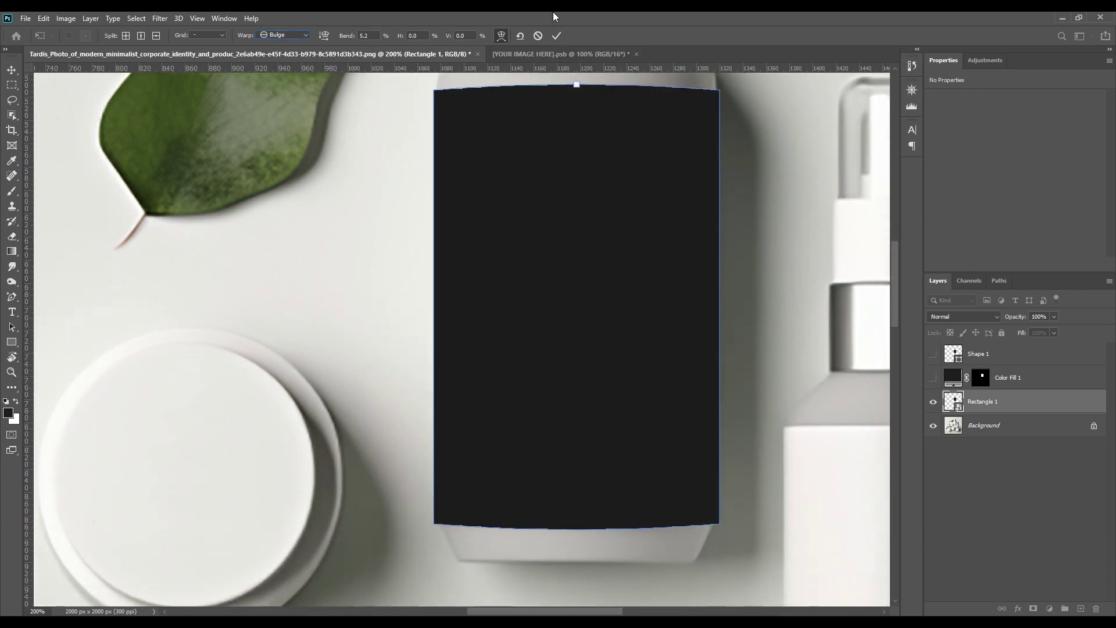
left_click(557, 35)
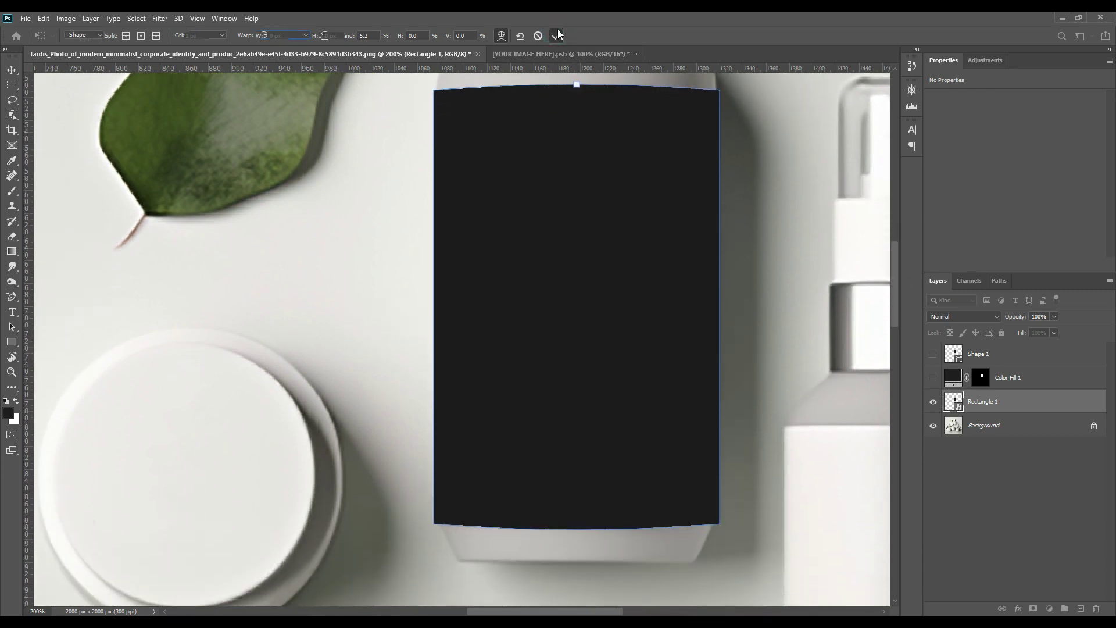
Mask Rectangle 1 to the label outline selection
left_click(982, 379, "ctrl")
left_click(984, 403)
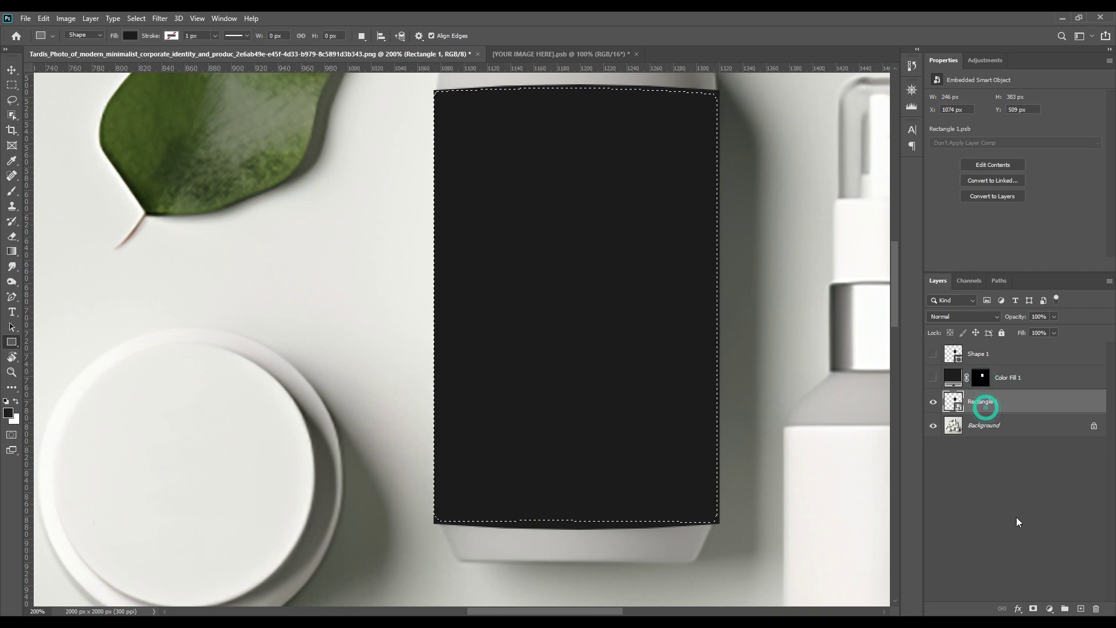
left_click(1032, 609)
left_click(1016, 479)
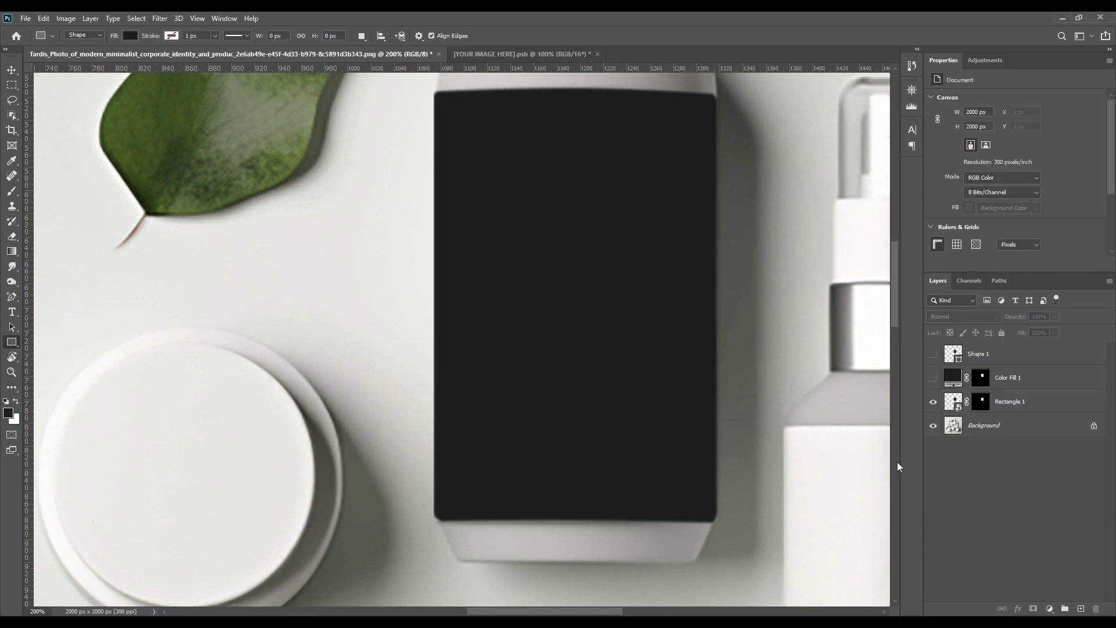
Drag the floral gold B artwork into the Rectangle 1 smart object contents
scroll(829, 452, "up", 1)
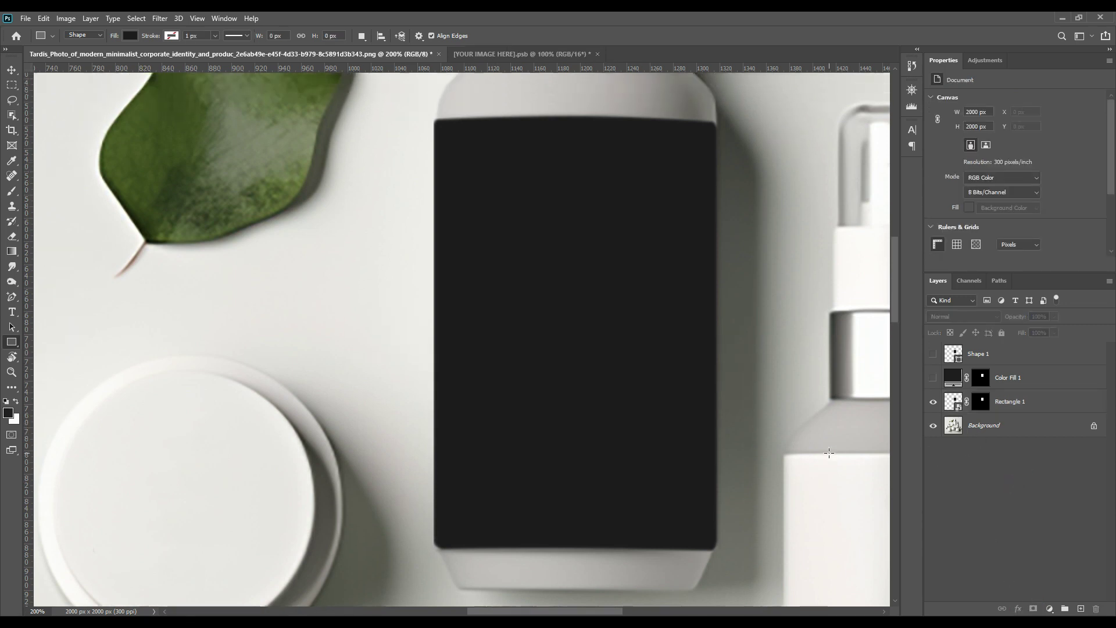
double_click(957, 405)
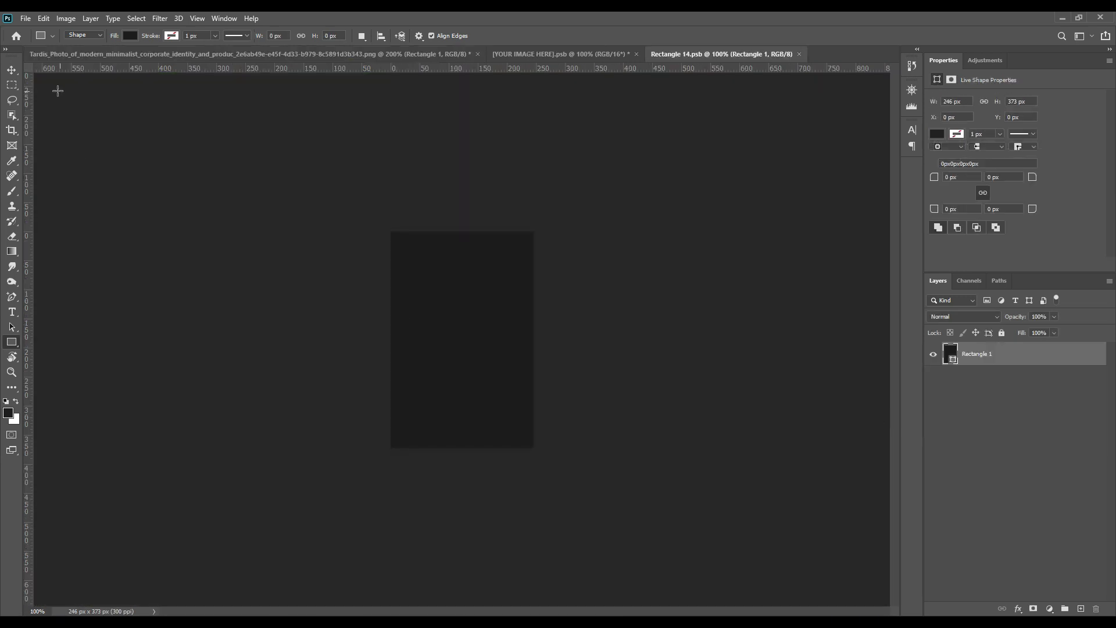
left_click(12, 70)
left_click(559, 54)
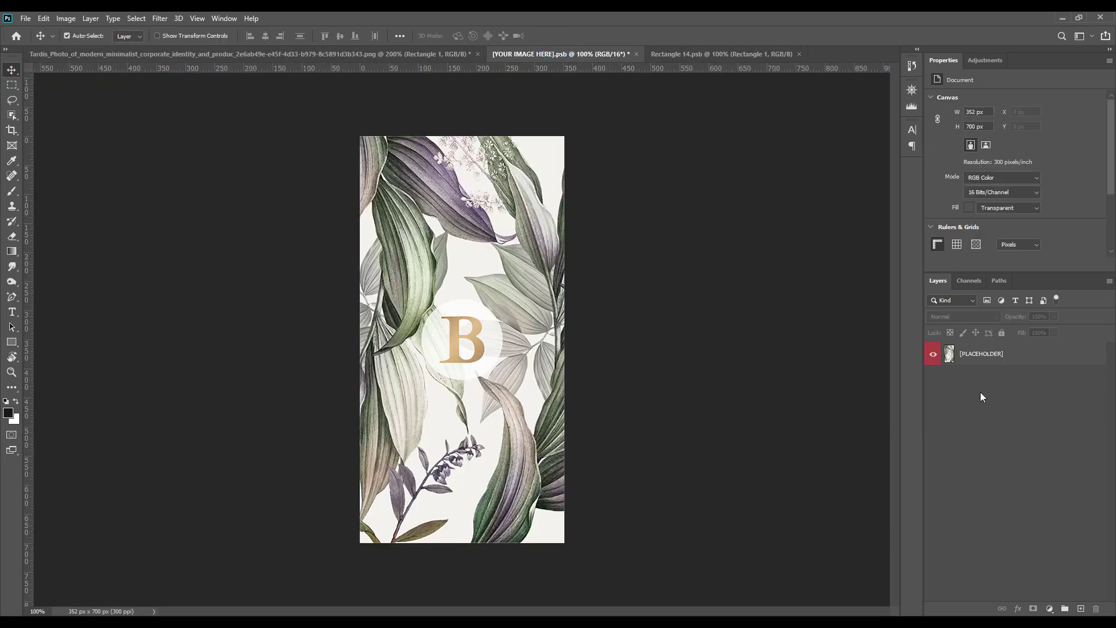
left_click_drag(981, 344, 467, 333)
left_click(544, 247)
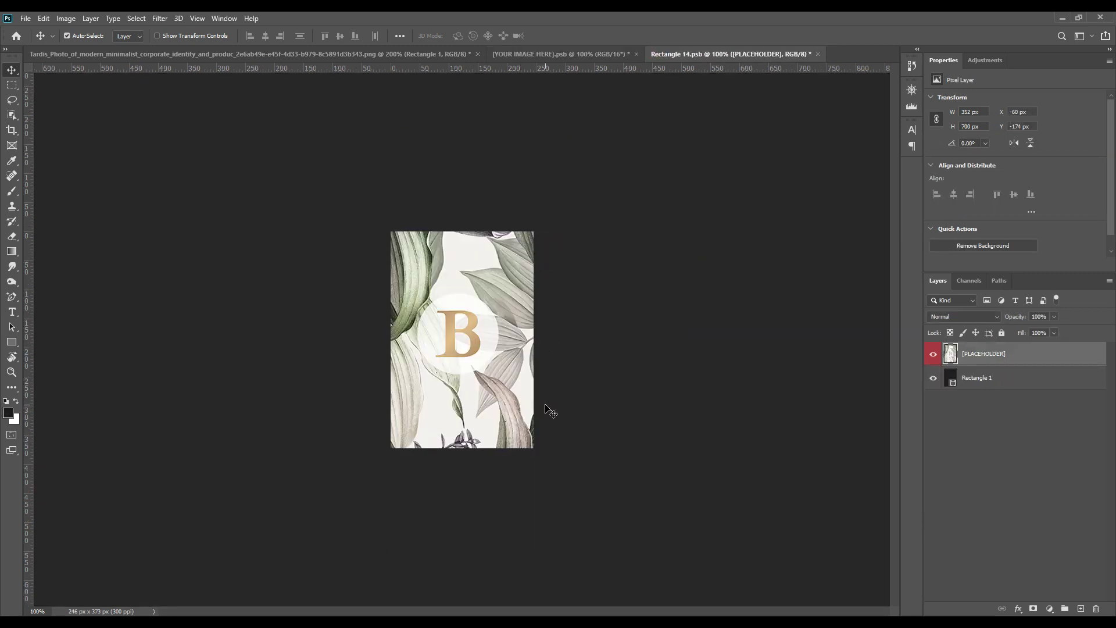
Save the smart object contents and return to the cosmetics mockup document
left_click(26, 18)
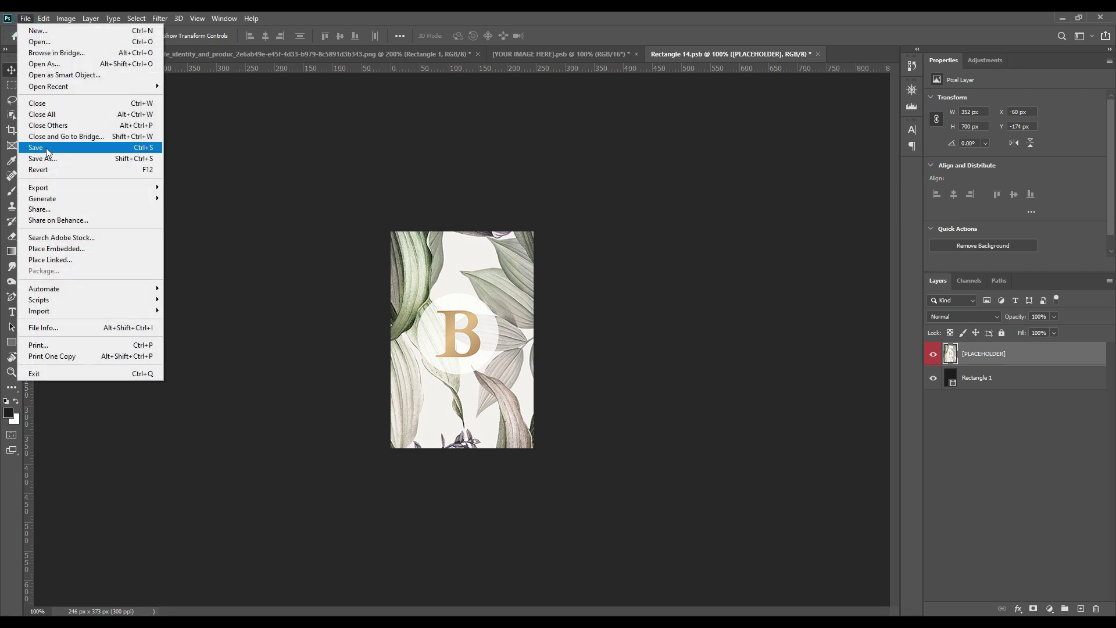
left_click(36, 147)
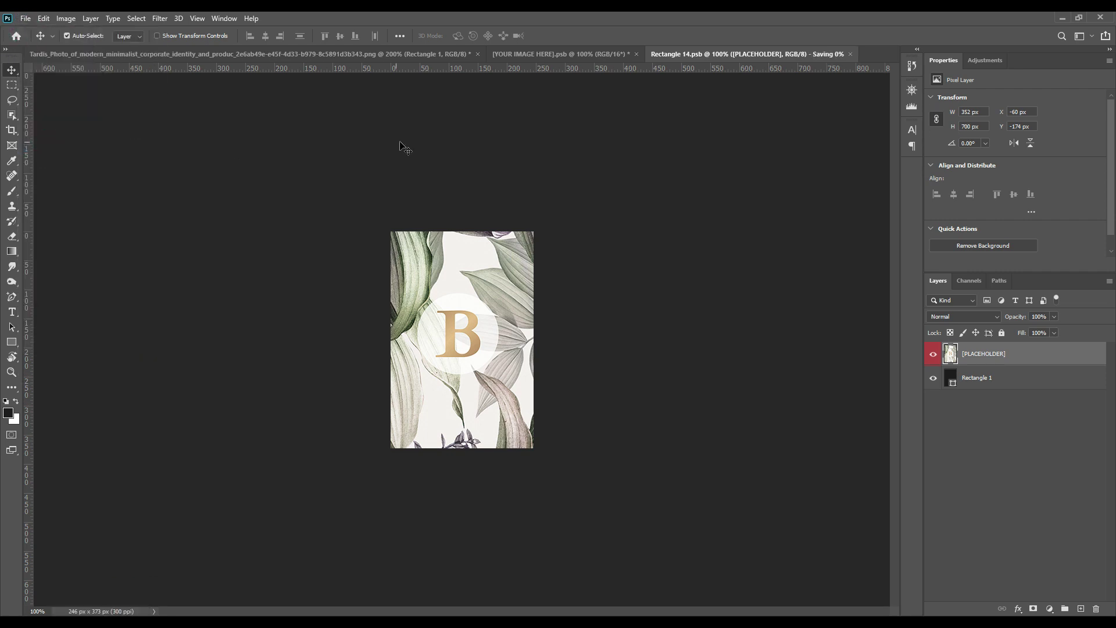
left_click(353, 54)
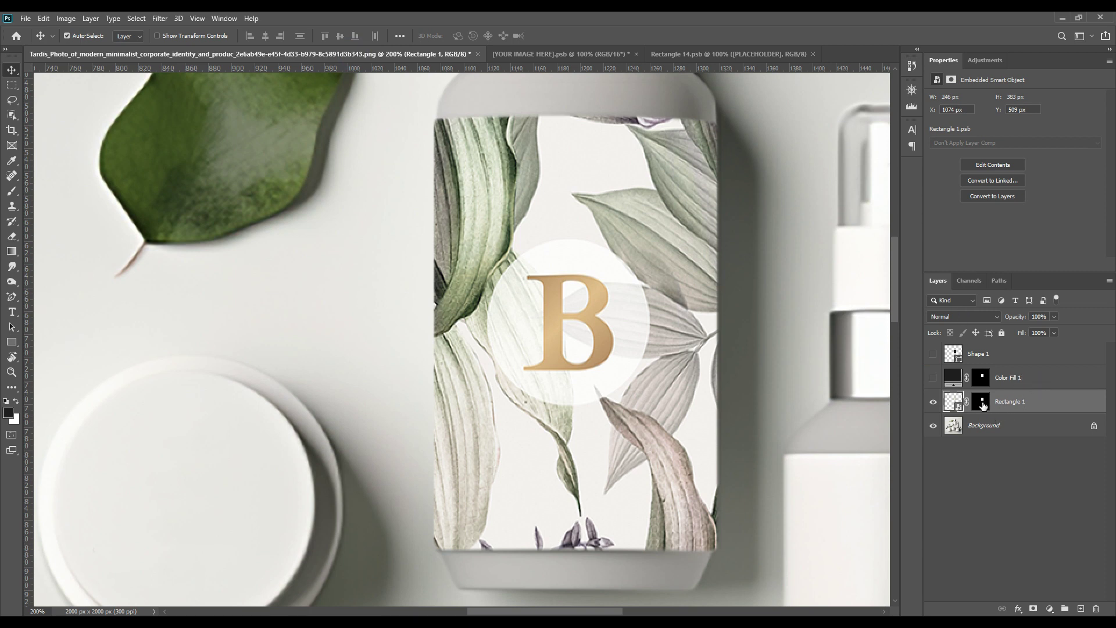
Delete the Shape 1 and Color Fill 1 layers
left_click(1001, 378)
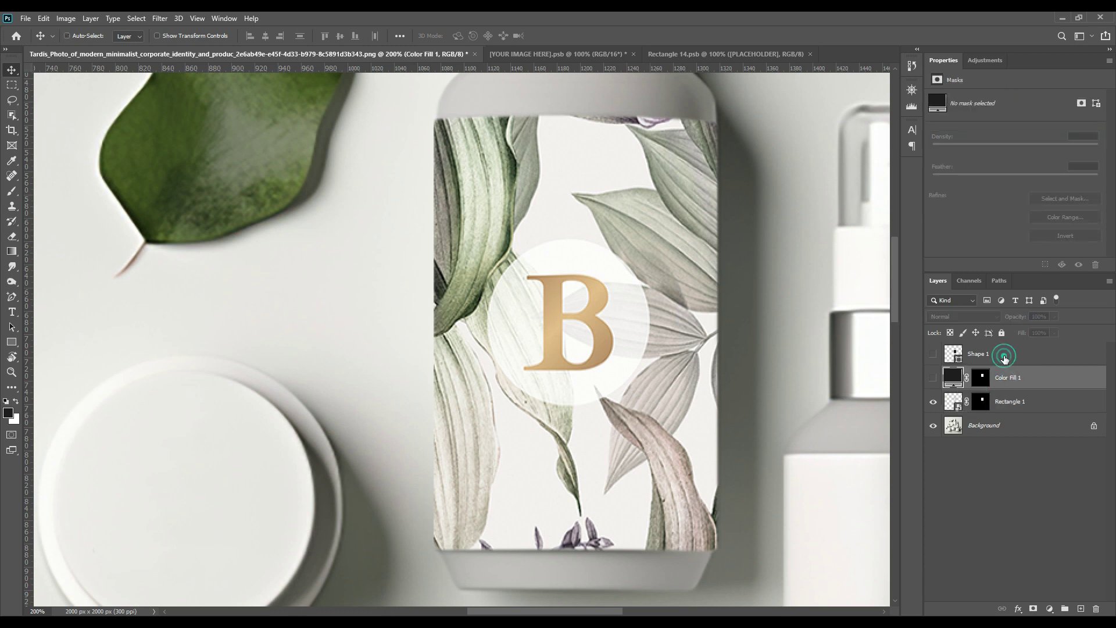
left_click(1004, 359, "shift")
left_click(1097, 608)
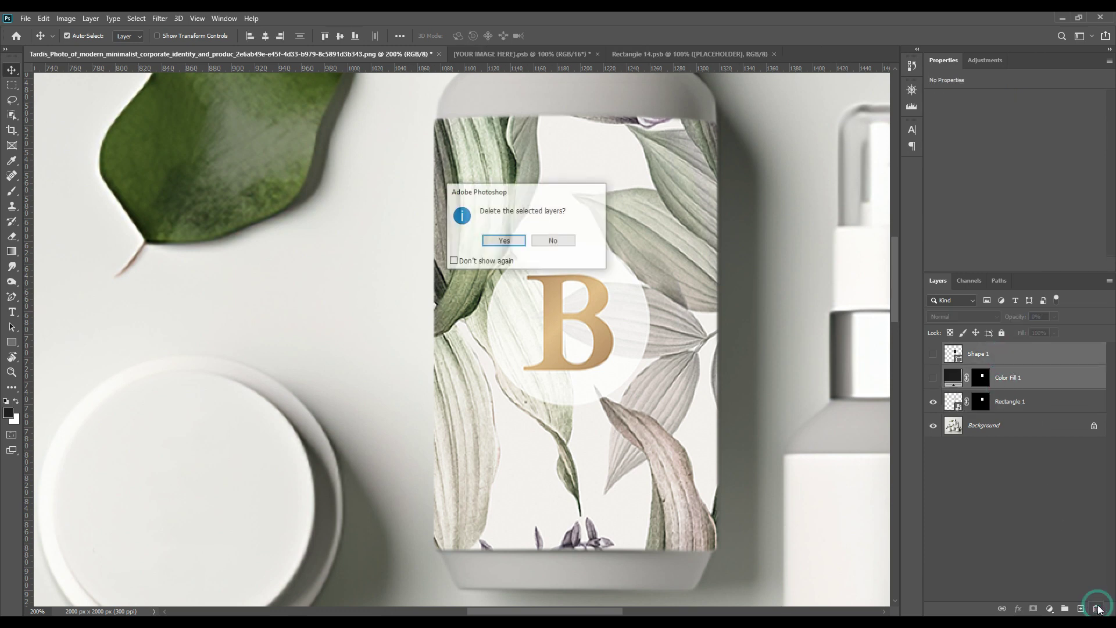
left_click(503, 240)
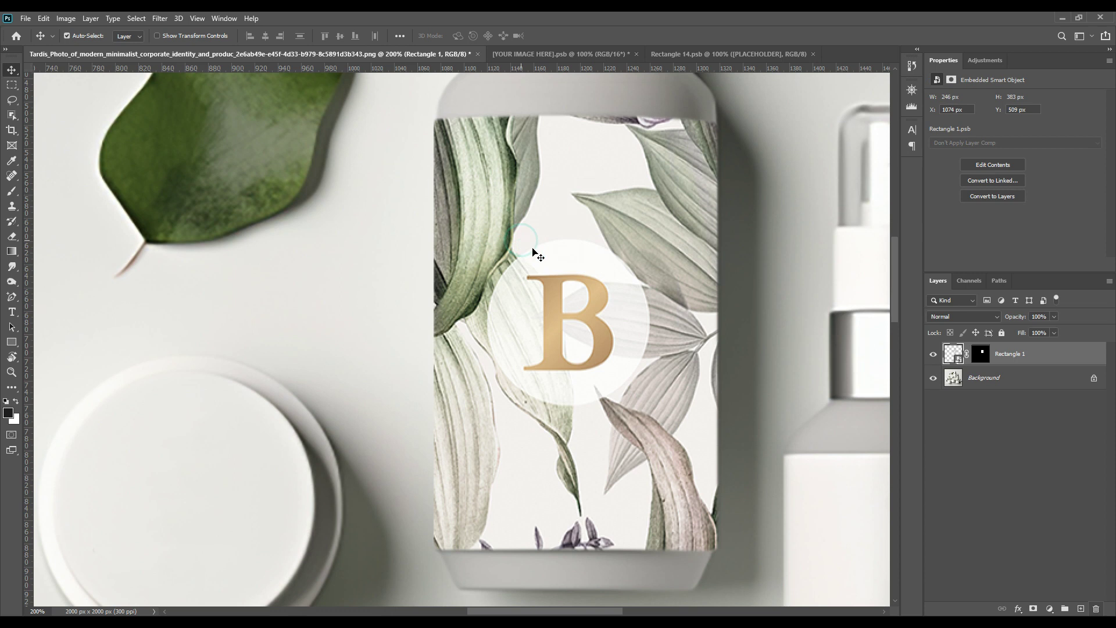
Rename Rectangle 1 to 'Place Your Design' and give it a red colour tag
double_click(1015, 356)
type("Place Your Design")
key("Return")
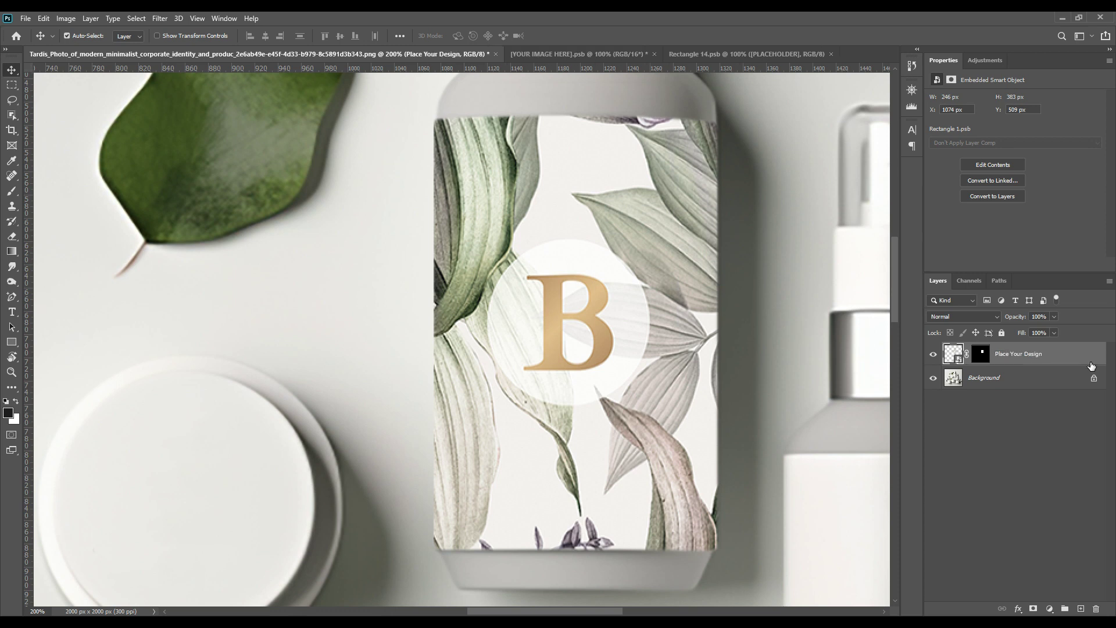
right_click(1062, 353)
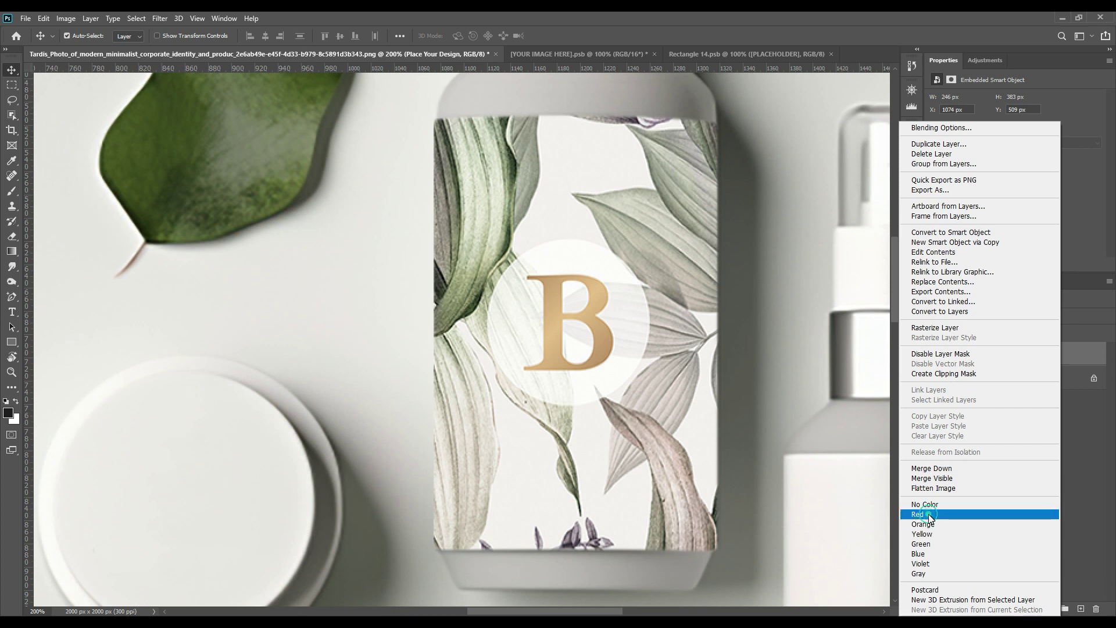
left_click(926, 514)
left_click(1033, 435)
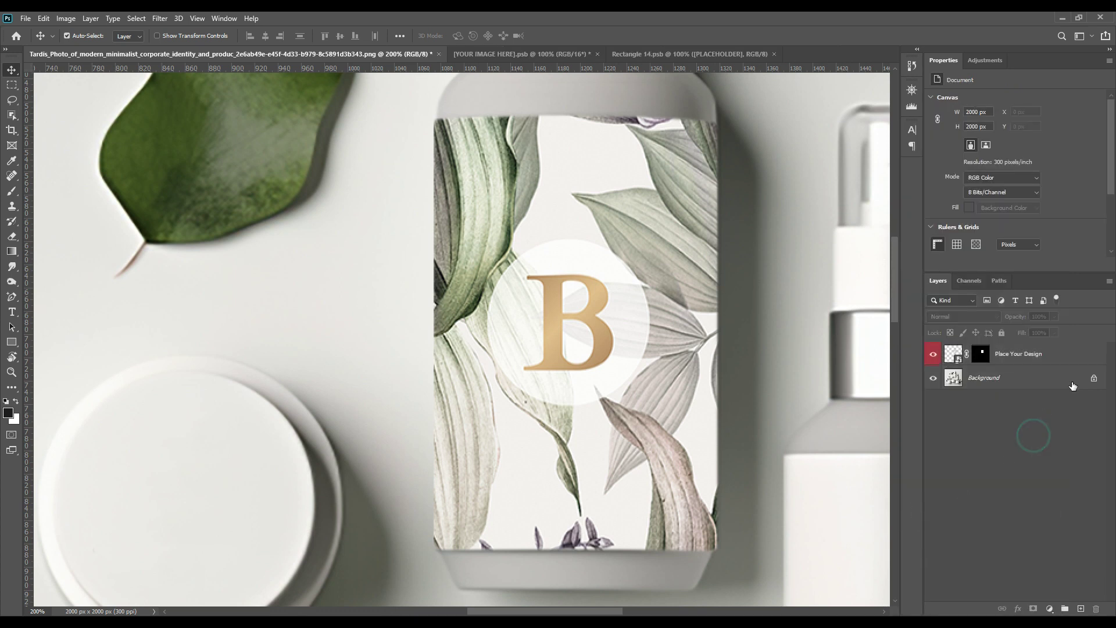
Split the Underlying Layer Blend If sliders to 69/200 and 230/255 for Place Your Design
double_click(1082, 354)
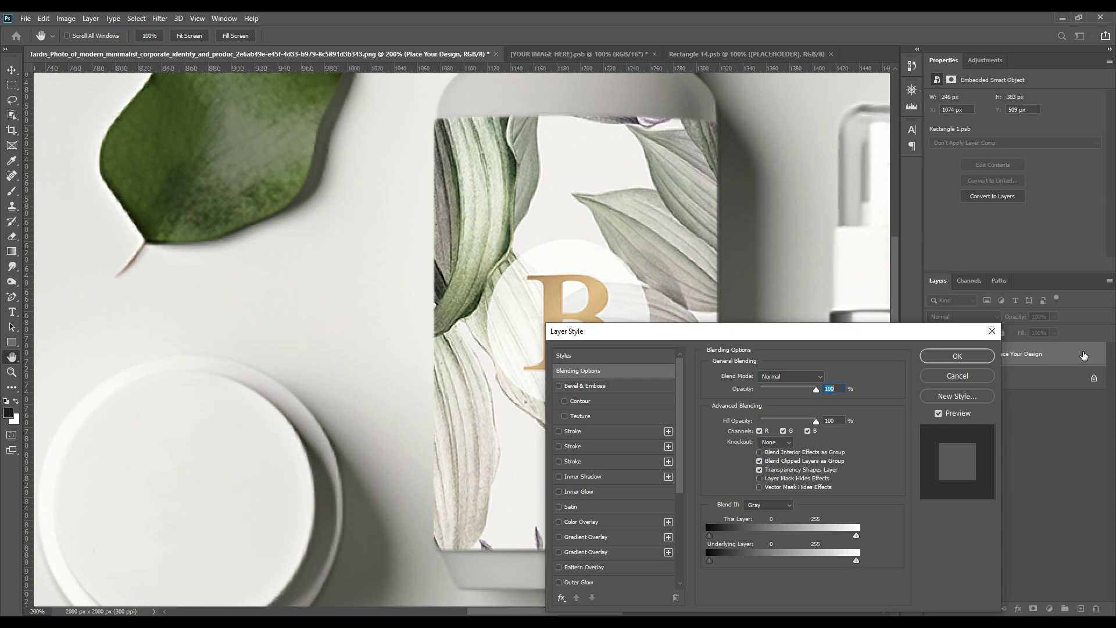
left_click_drag(845, 338, 971, 276)
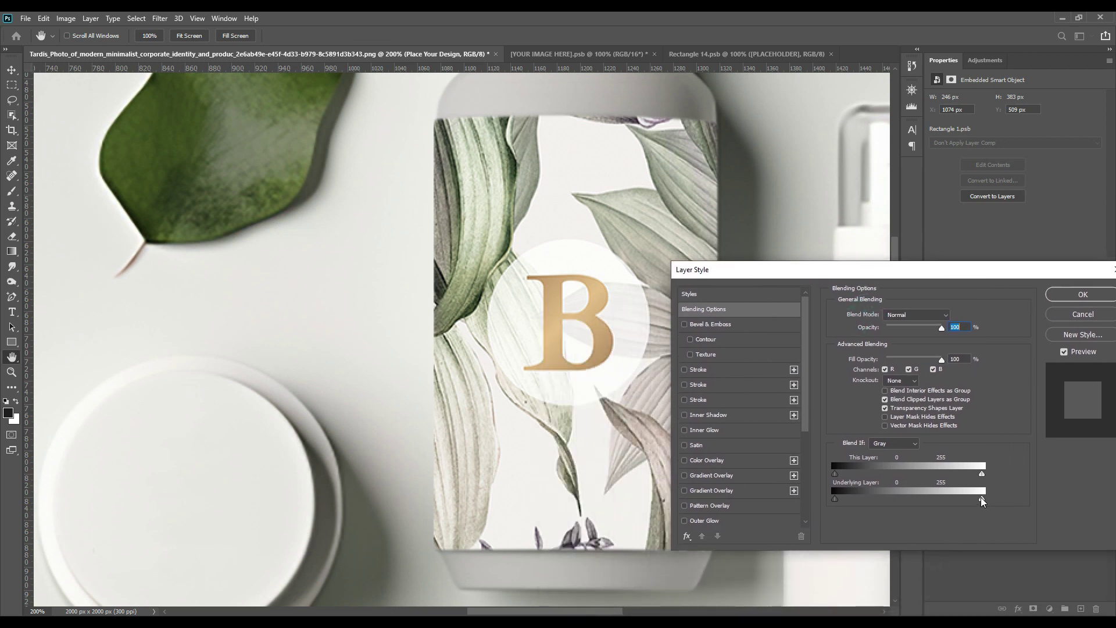
mouse_move(982, 500)
left_mouse_down()
mouse_move(942, 510)
mouse_move(970, 500)
left_mouse_up()
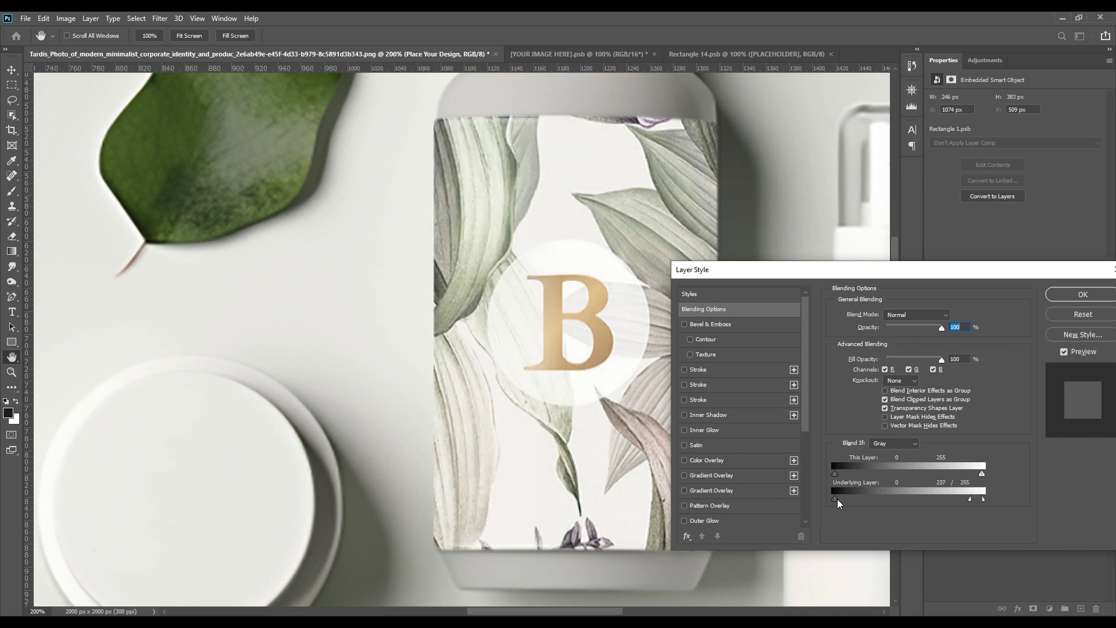
left_click_drag(837, 502, 951, 508)
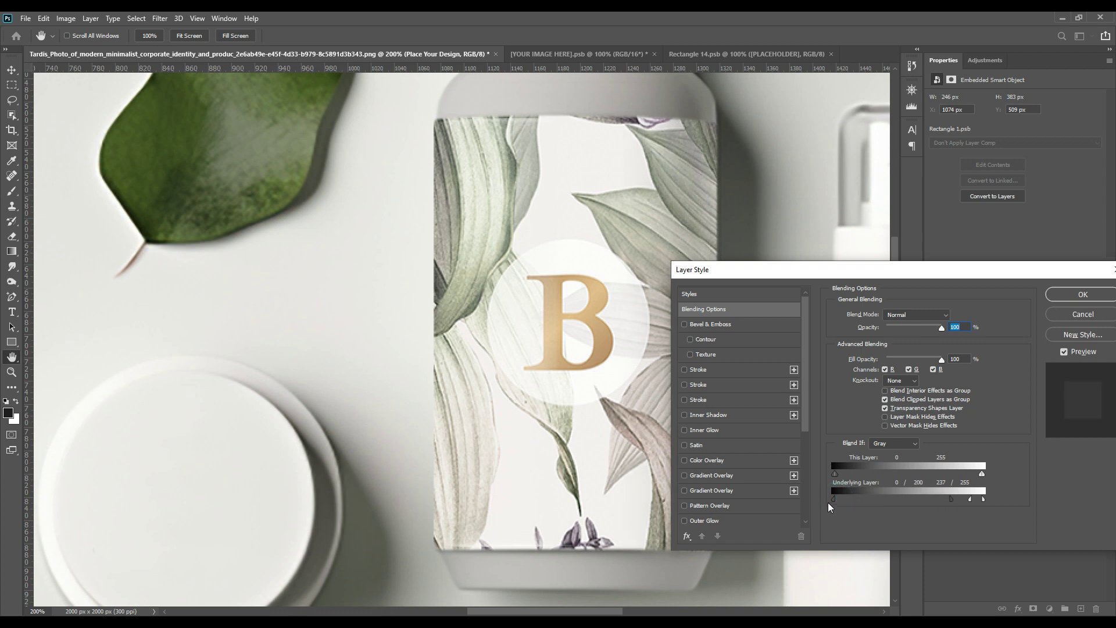
left_click_drag(836, 503, 888, 508)
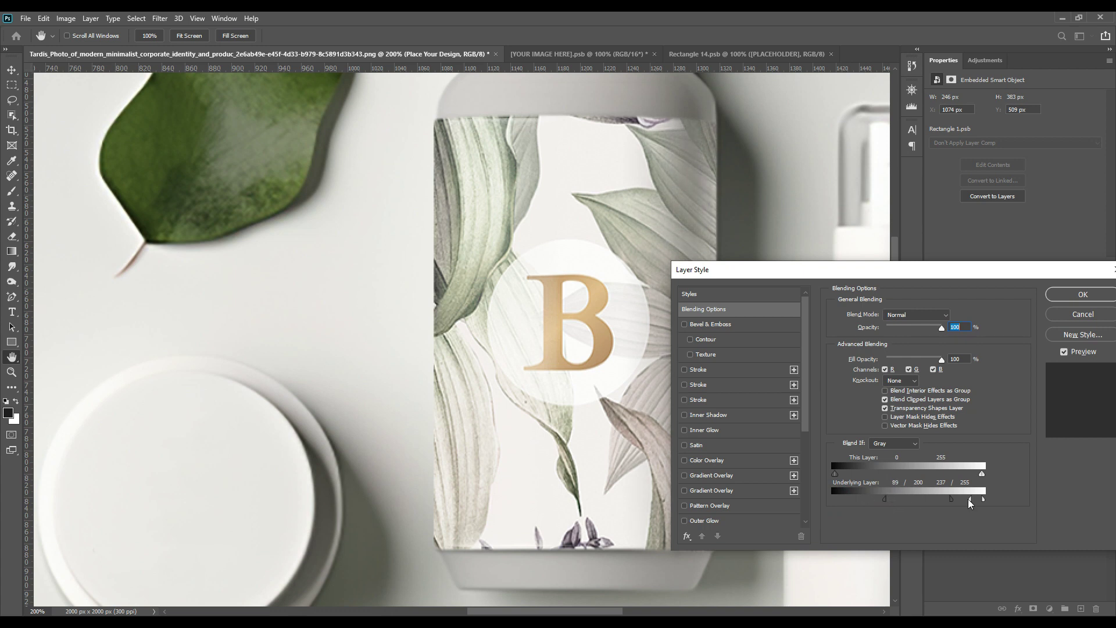
left_click_drag(972, 503, 969, 505)
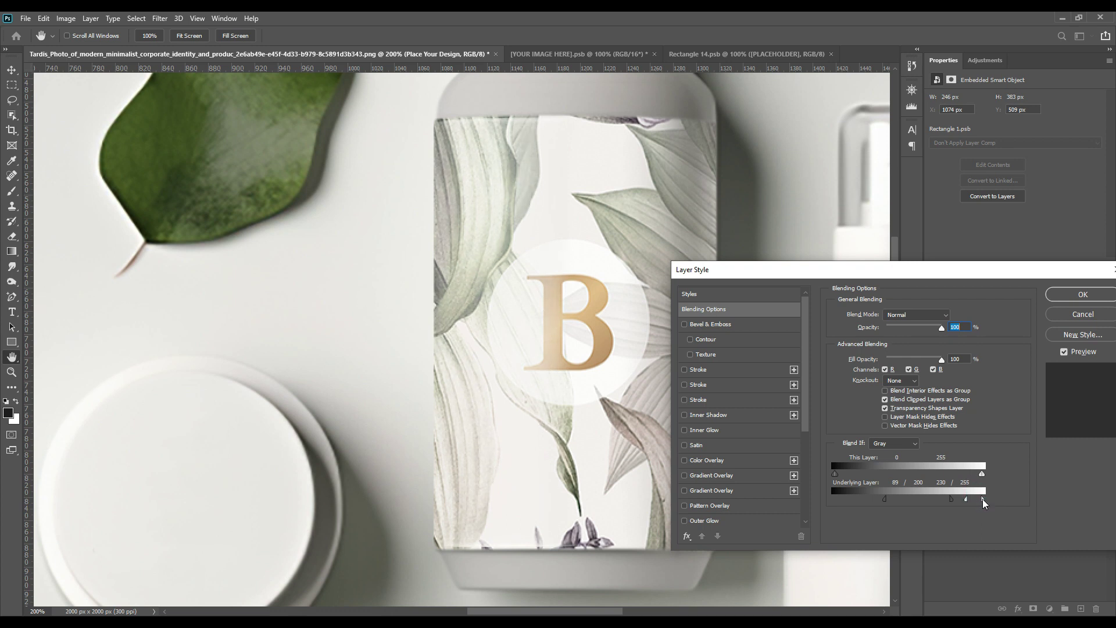
left_click(1081, 295)
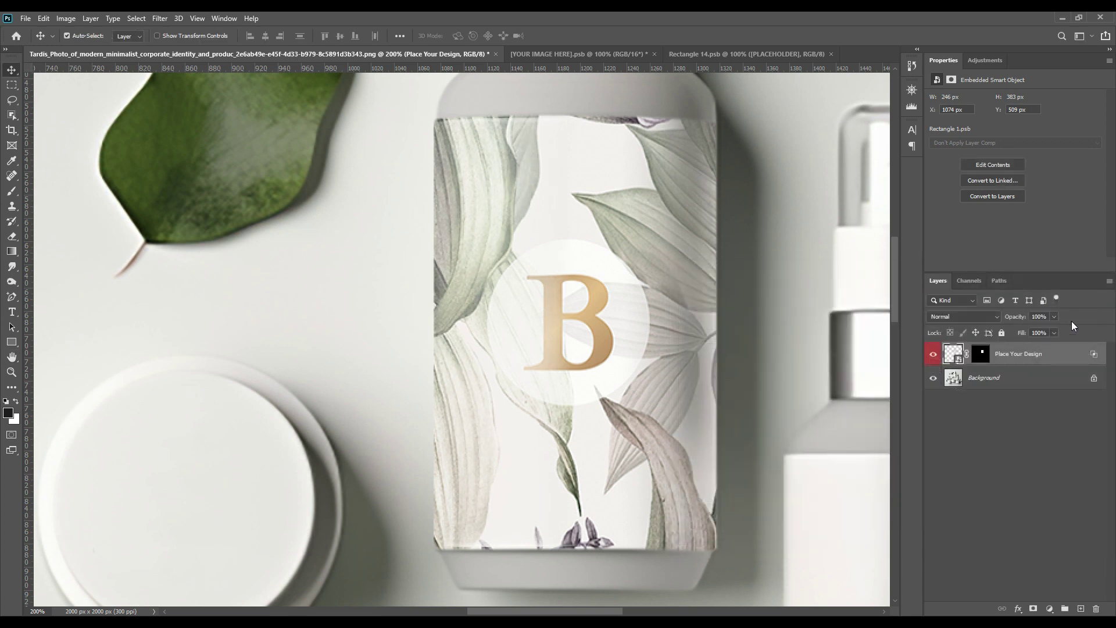
Set the Place Your Design layer's blend mode to Multiply
left_click(976, 317)
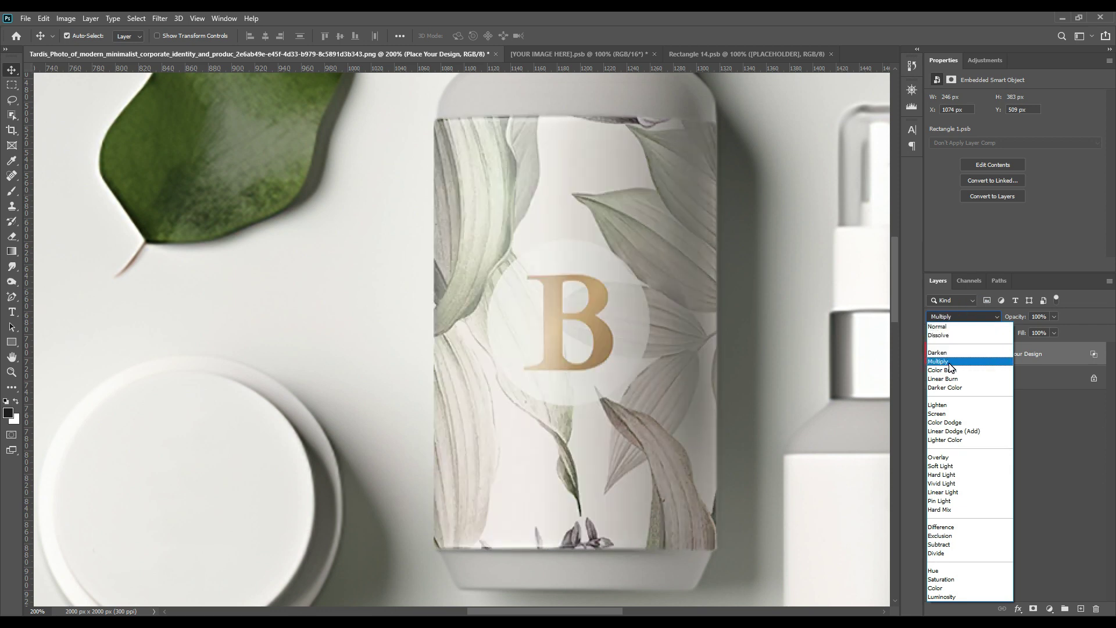
left_click(948, 362)
left_click(1017, 406)
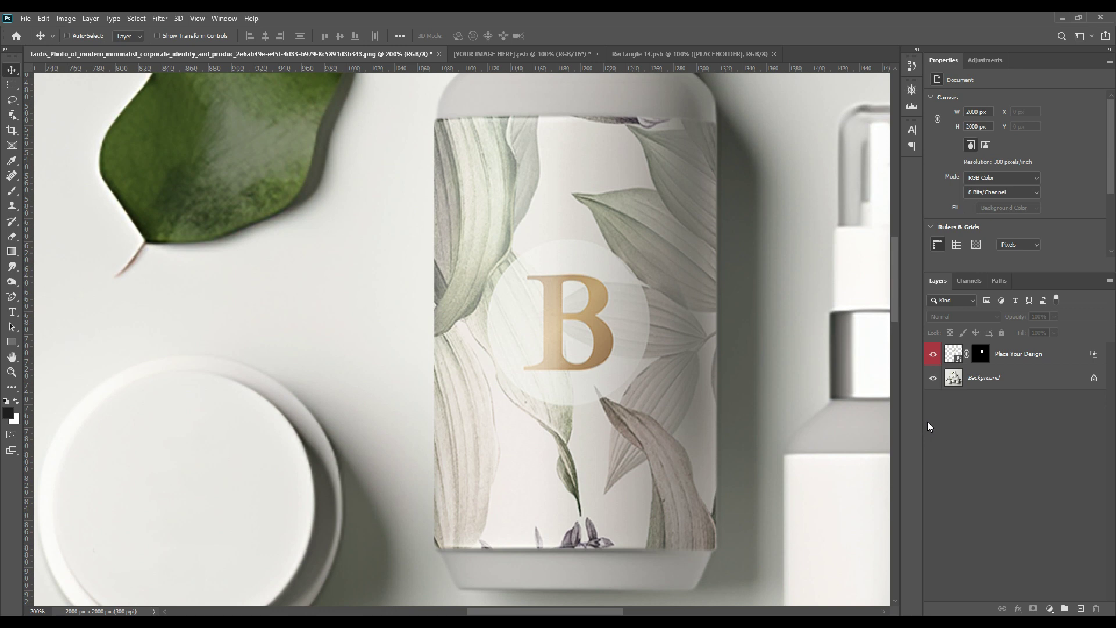
Select the Background layer, set the Pen to Shape mode, and zoom to 200% on the plain bottle
key("ctrl+0")
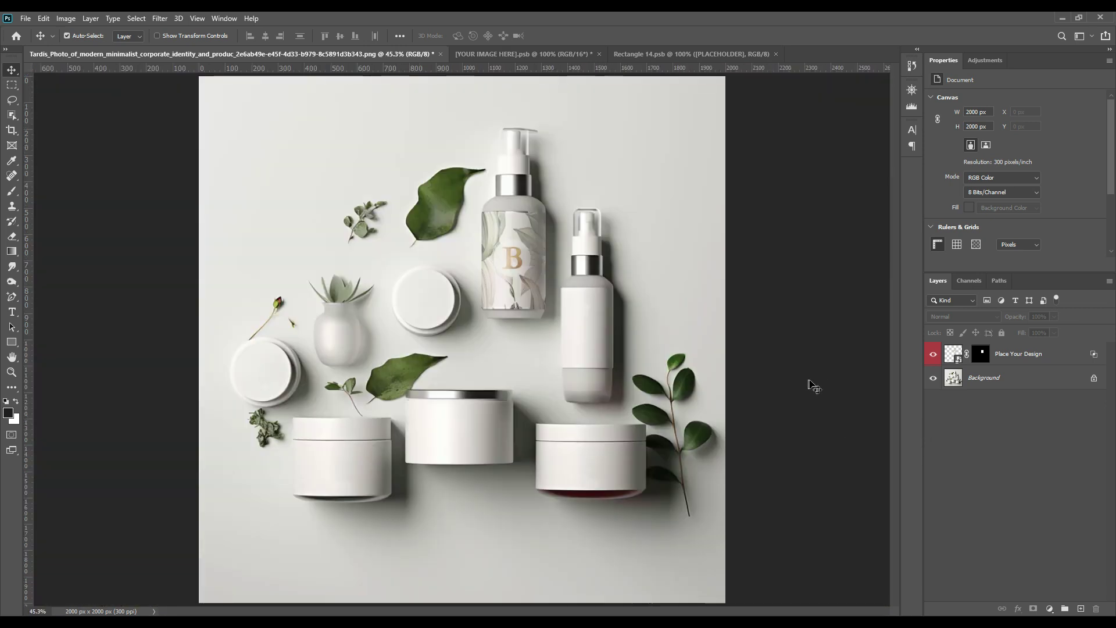
left_click(995, 379)
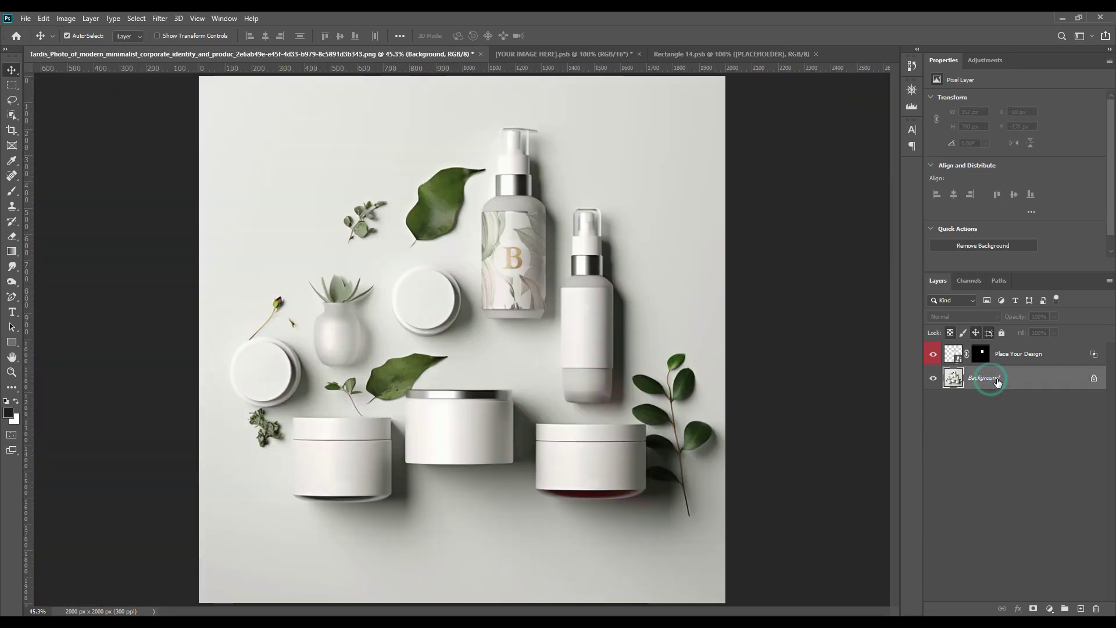
left_click(13, 298)
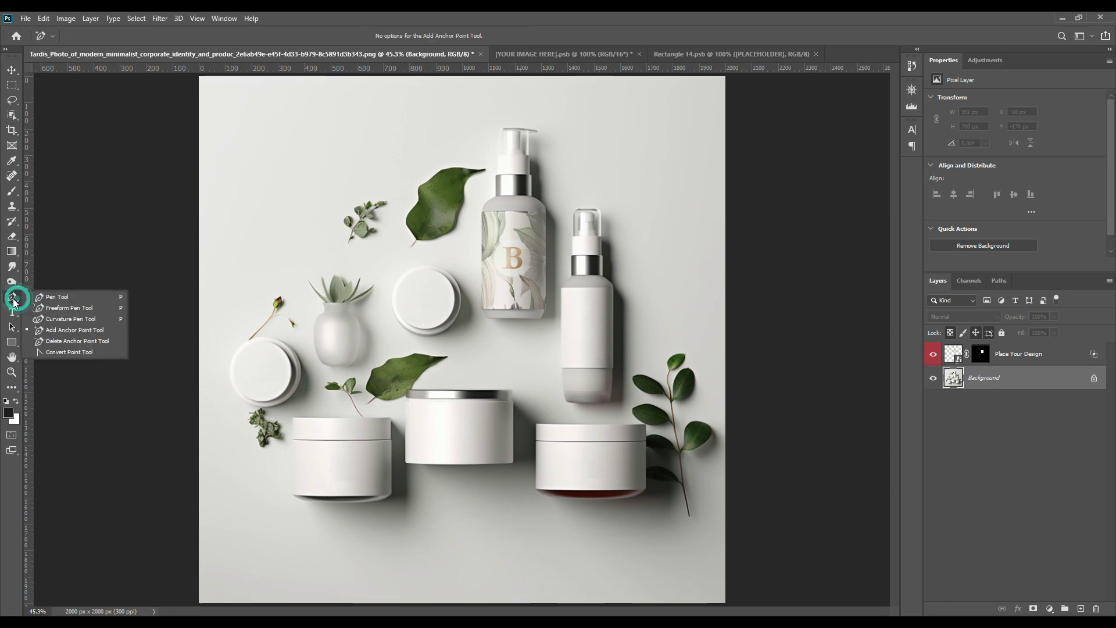
left_click(57, 297)
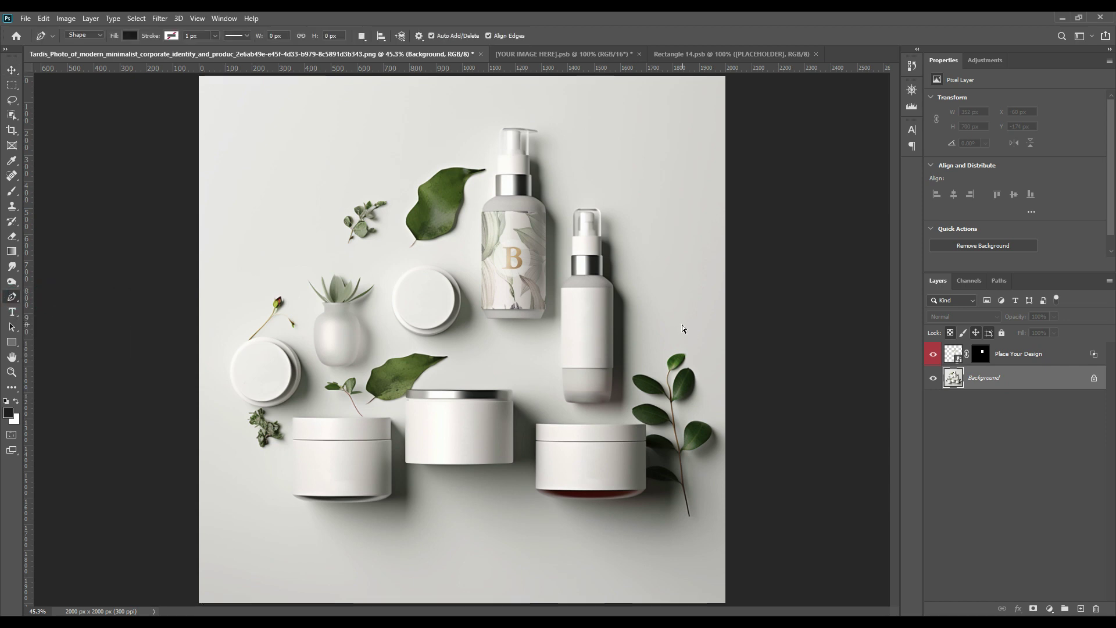
key("ctrl+plus")
key("ctrl+plus")
key("ctrl+plus")
key("ctrl+plus")
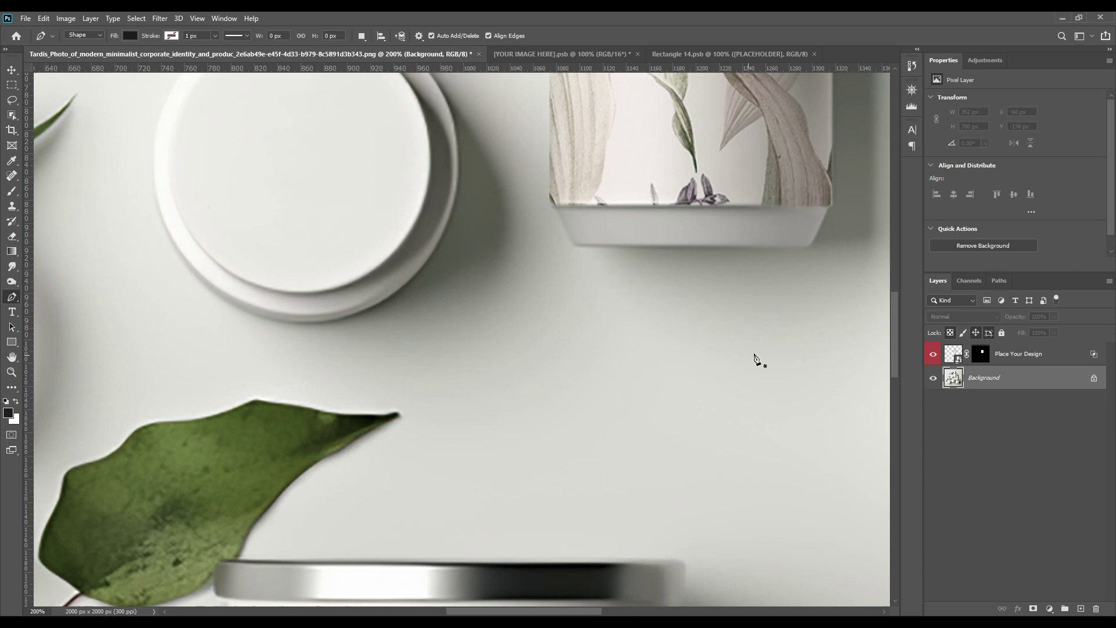
left_click_drag(810, 309, 279, 405)
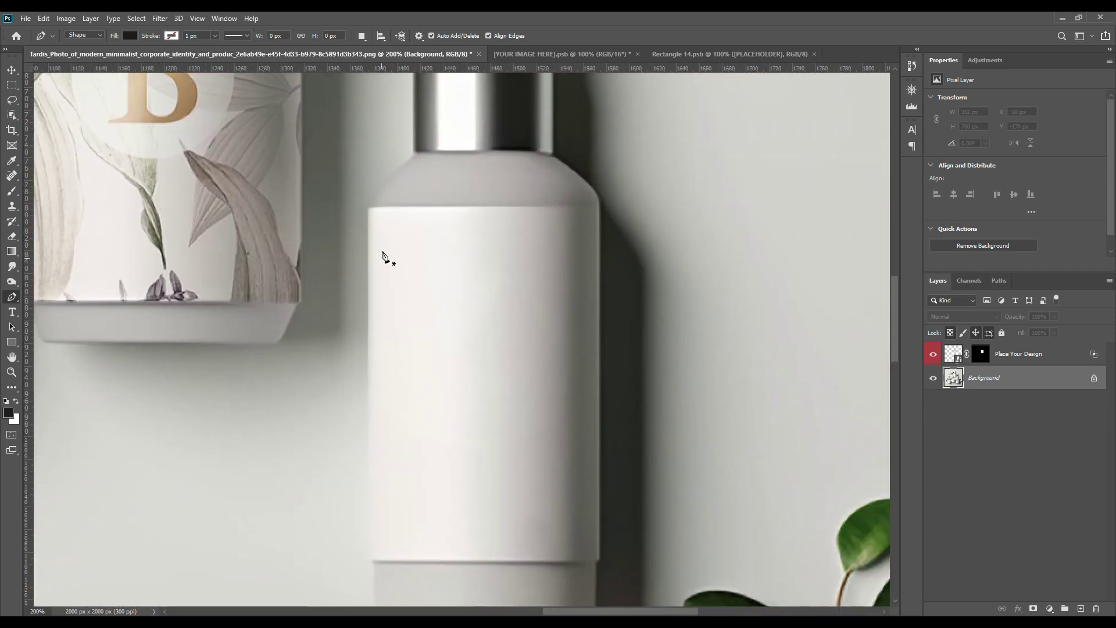
Trace a closed outline around the plain bottle's blank label area
left_click(374, 208)
left_click(368, 214)
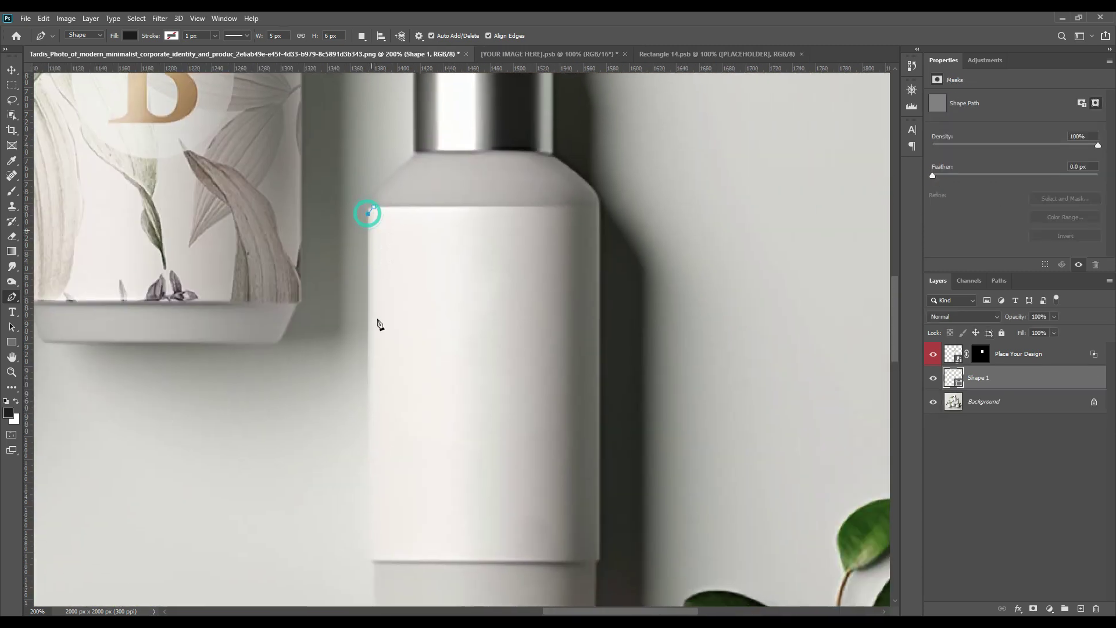
left_click(371, 555)
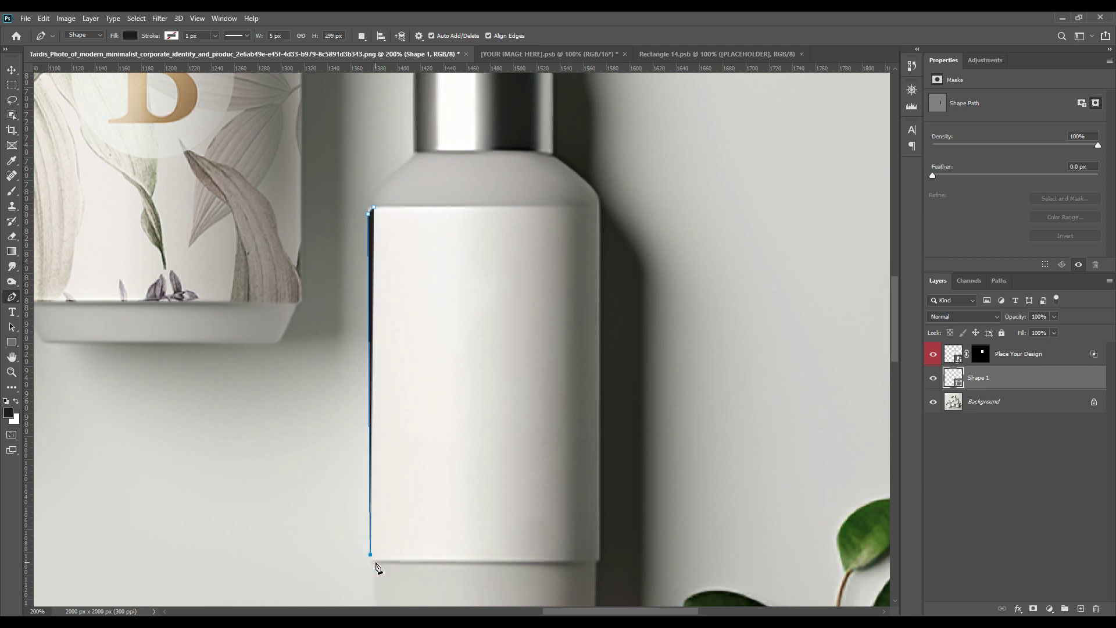
left_click(376, 561)
left_click(595, 561)
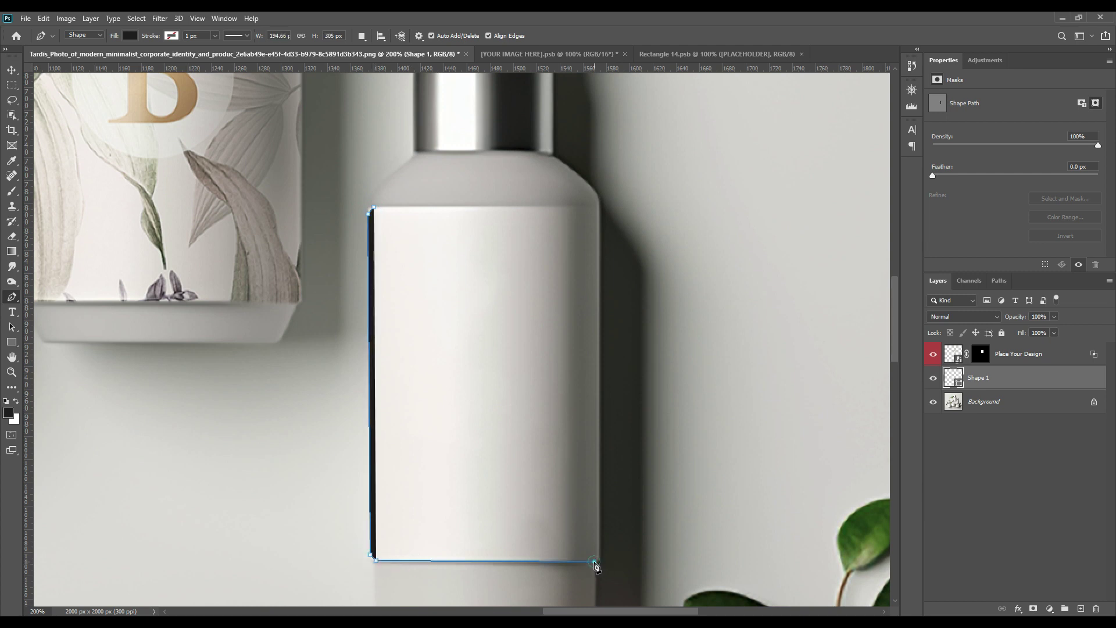
left_click(600, 556)
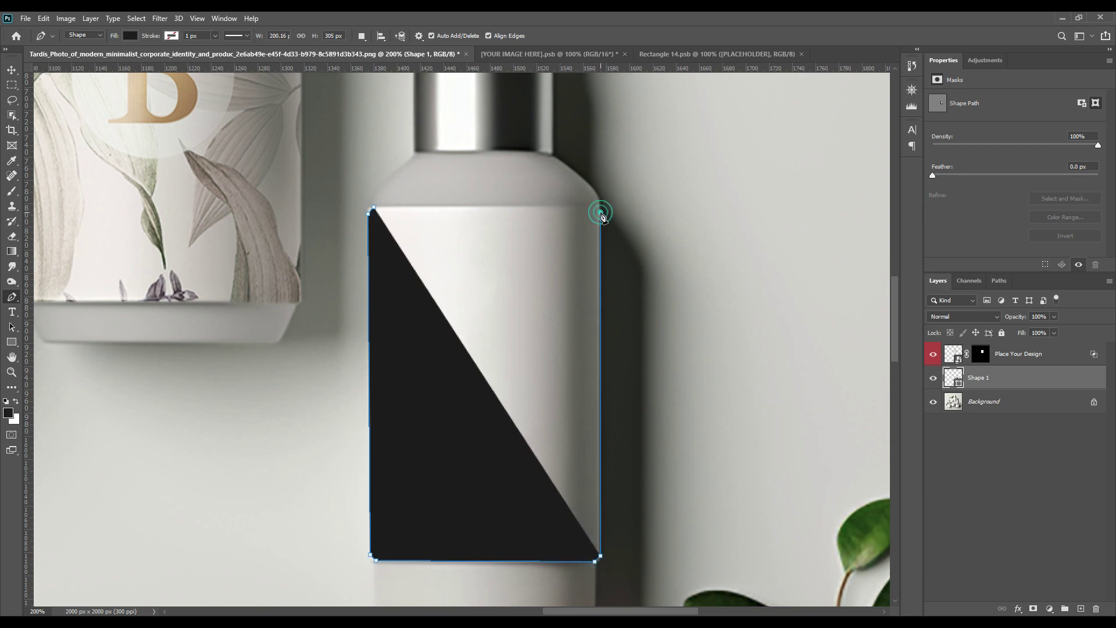
left_click(599, 213)
left_click(594, 207)
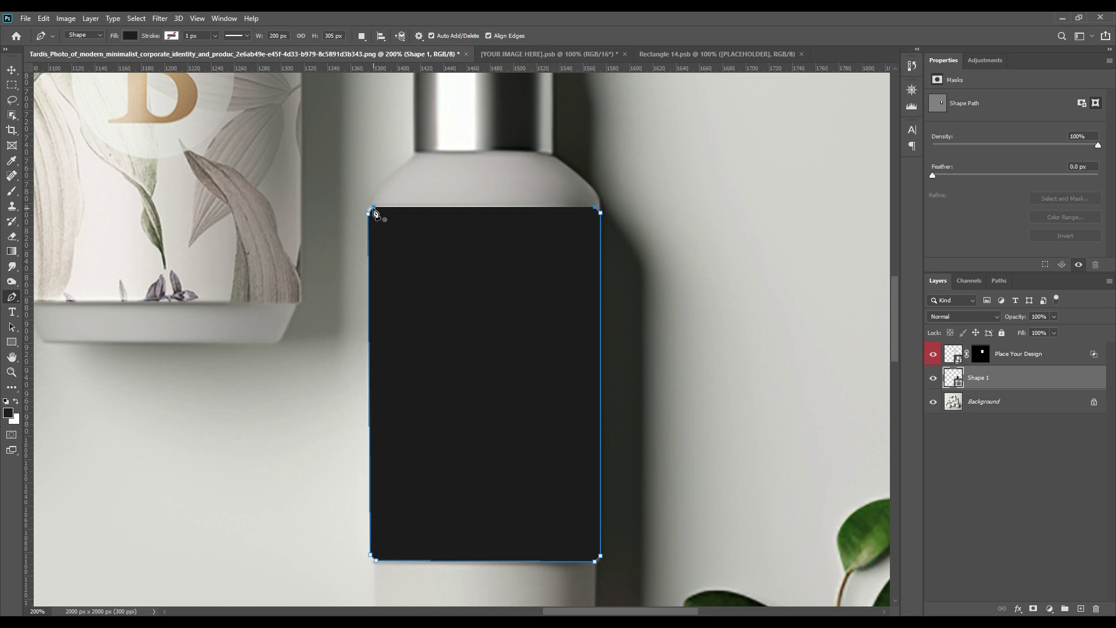
left_click(370, 213)
Make the black label shape transparent and add anchors near its corners and top and bottom midpoints
key("0")
key("0")
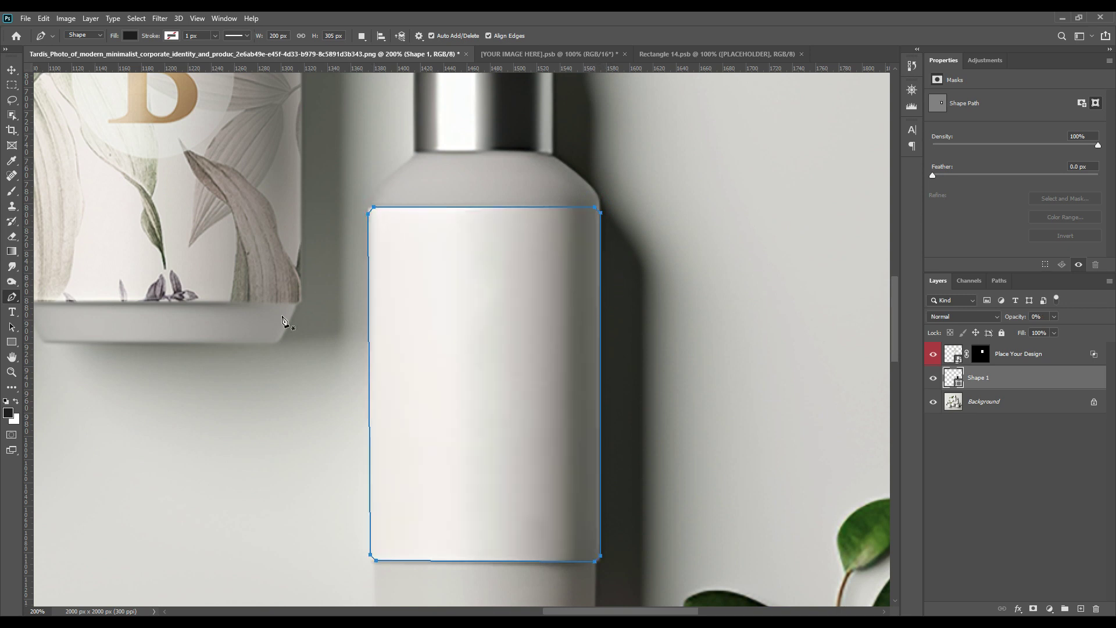
left_click(11, 296)
left_click(59, 339)
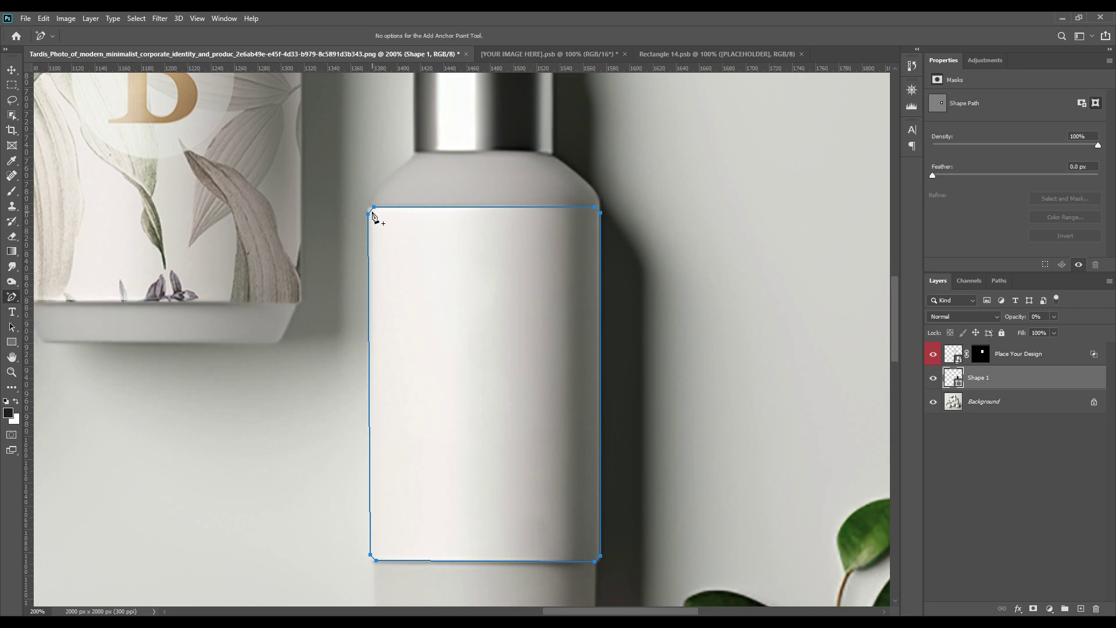
left_click(600, 212)
left_click(598, 559)
left_click(373, 559)
left_click(487, 206)
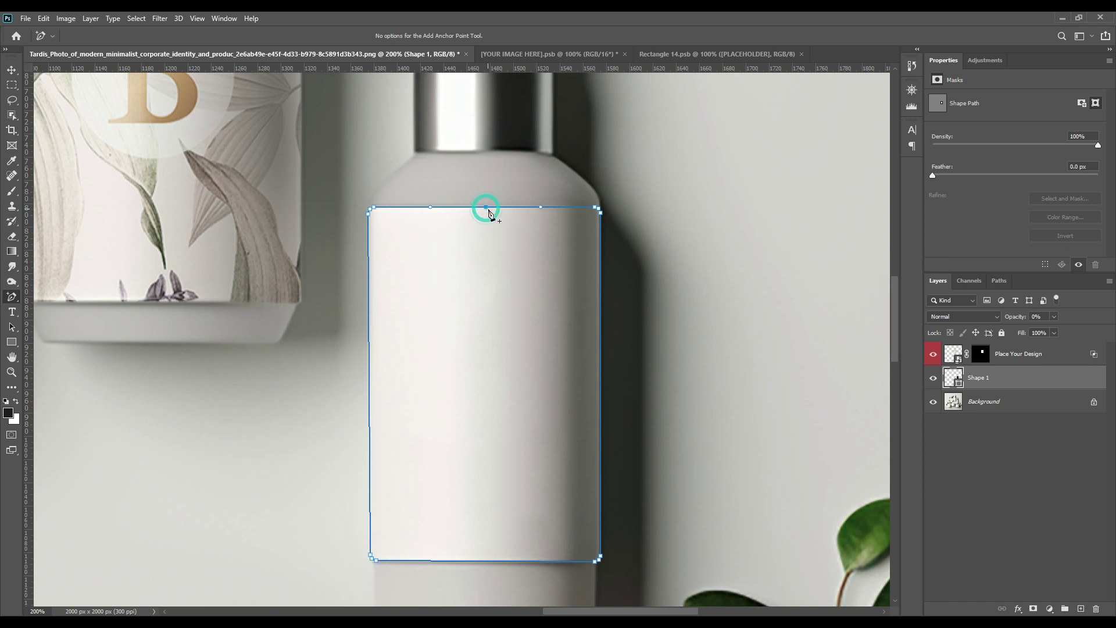
left_click(483, 562)
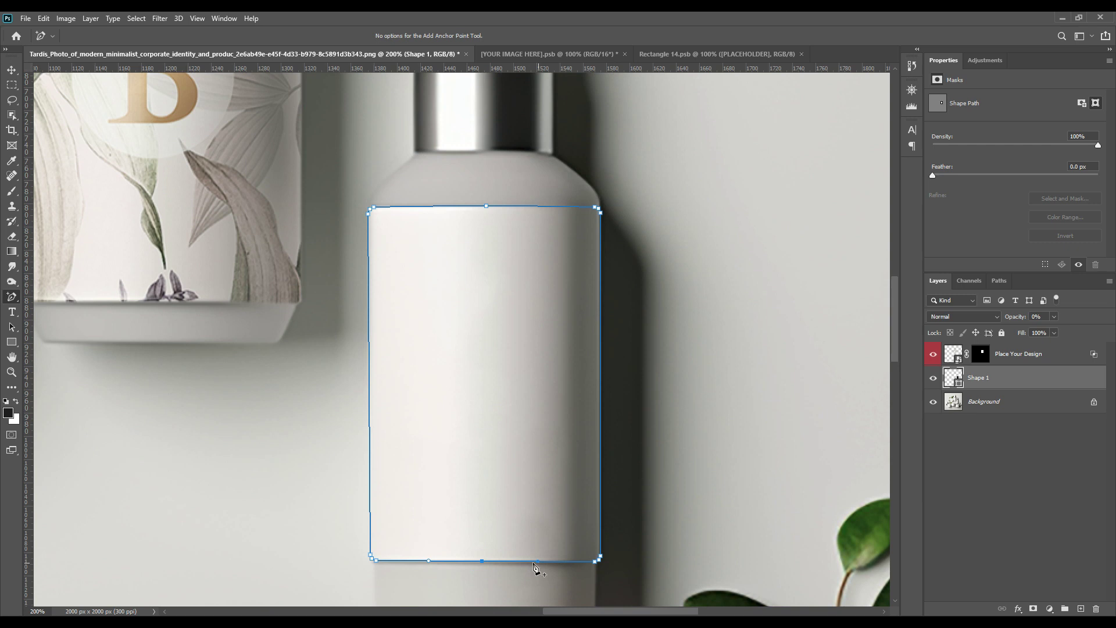
Fill the loaded label selection with a dark Solid Color fill layer
left_click(979, 404)
left_click(959, 384, "ctrl")
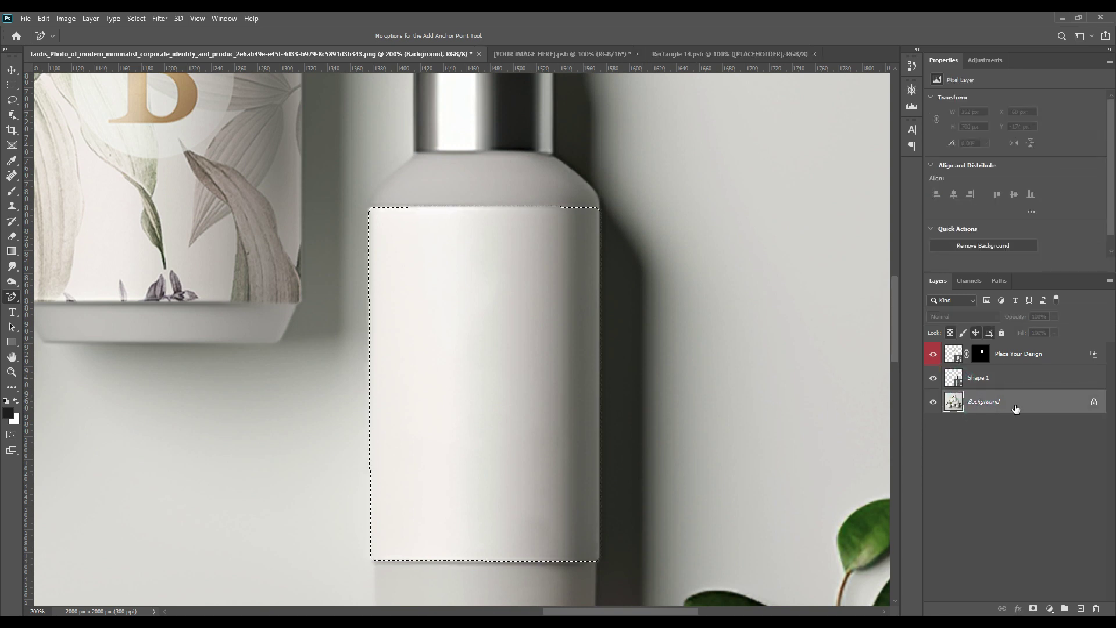
left_click(1051, 610)
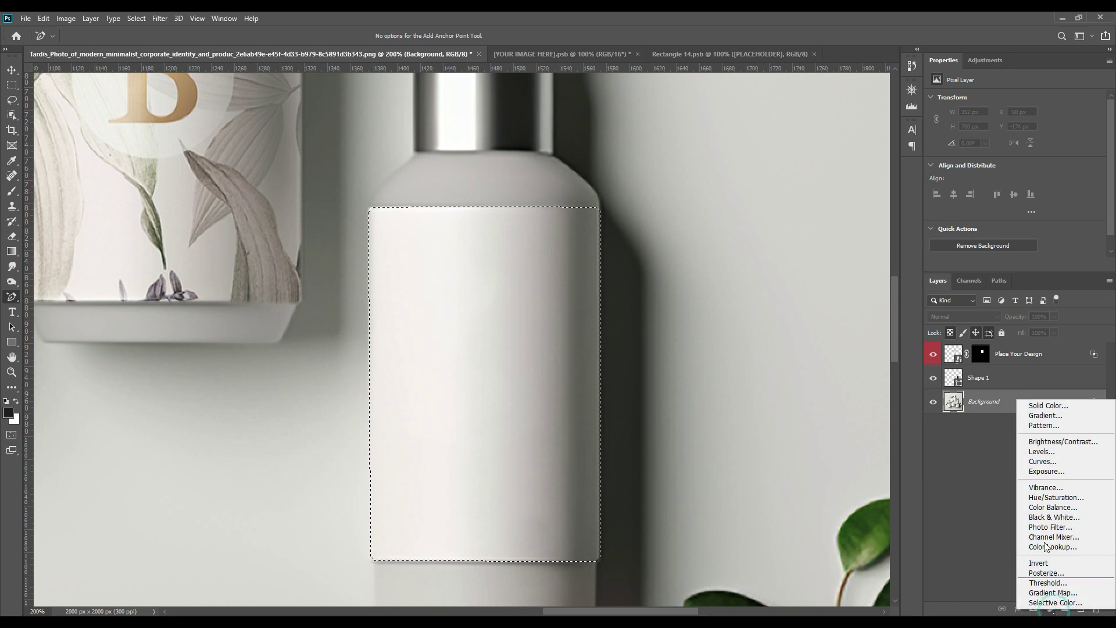
left_click(1055, 406)
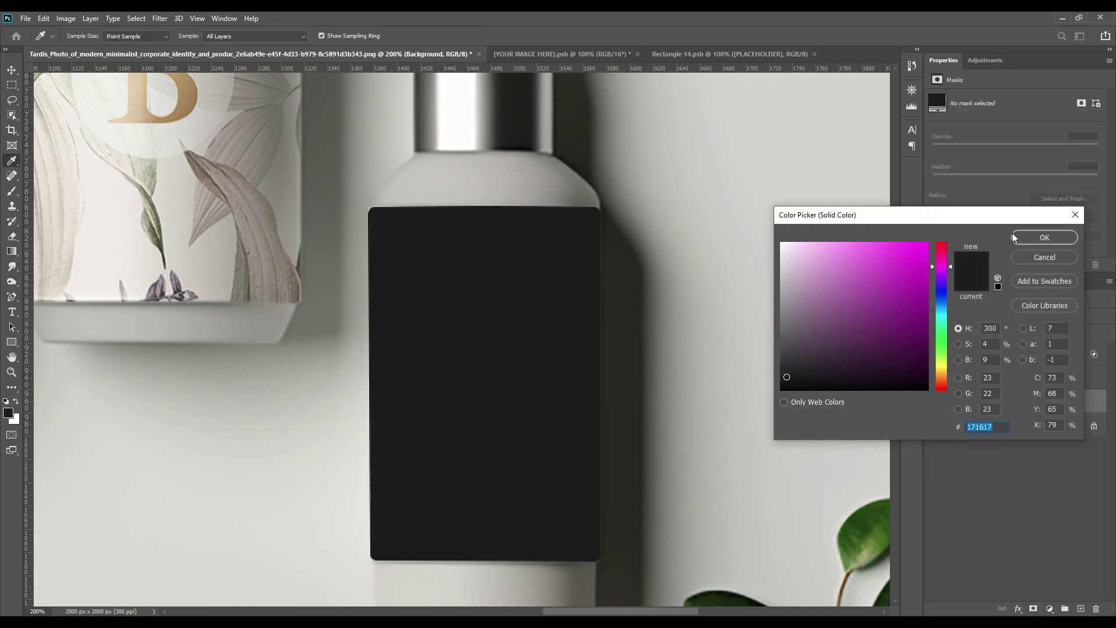
left_click(1022, 236)
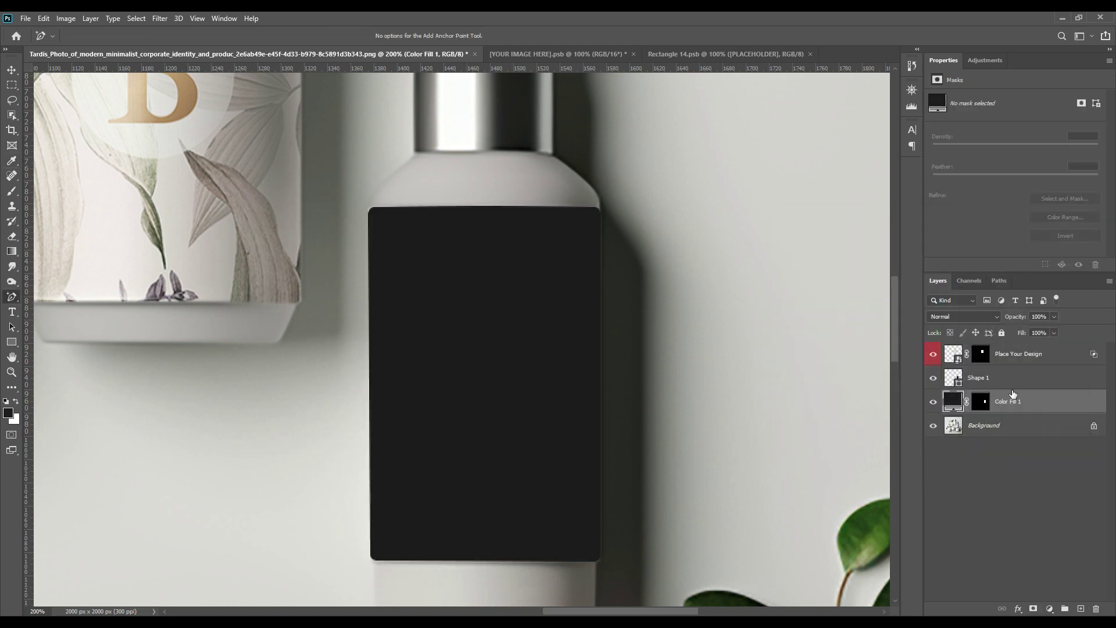
Feather the Color Fill 1 mask edge to 0.7 px in Select and Mask
left_click(983, 401)
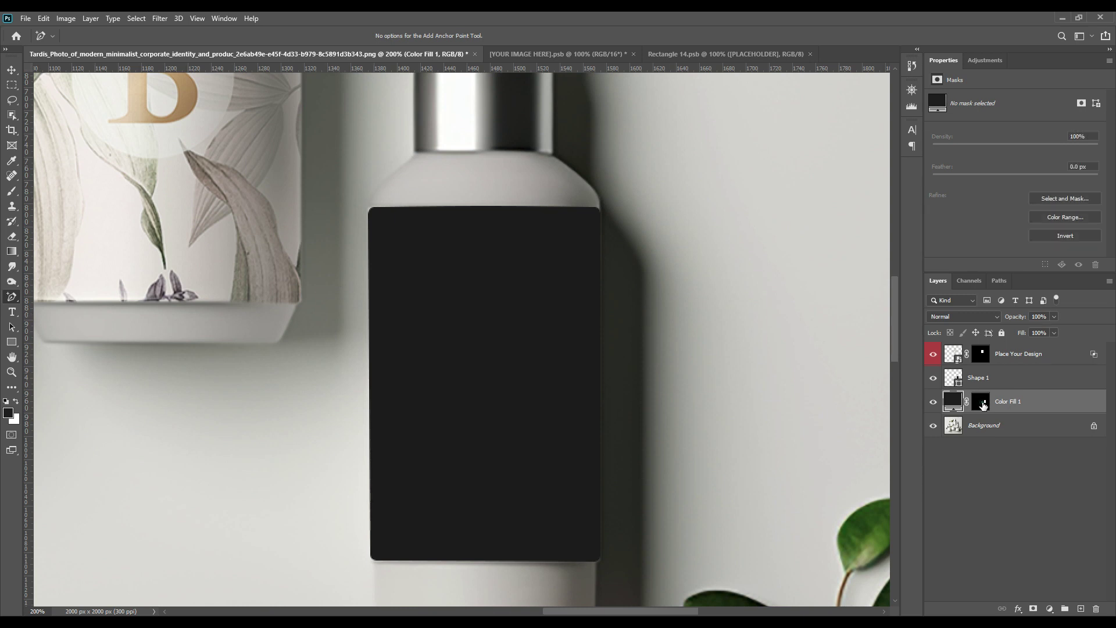
double_click(983, 401)
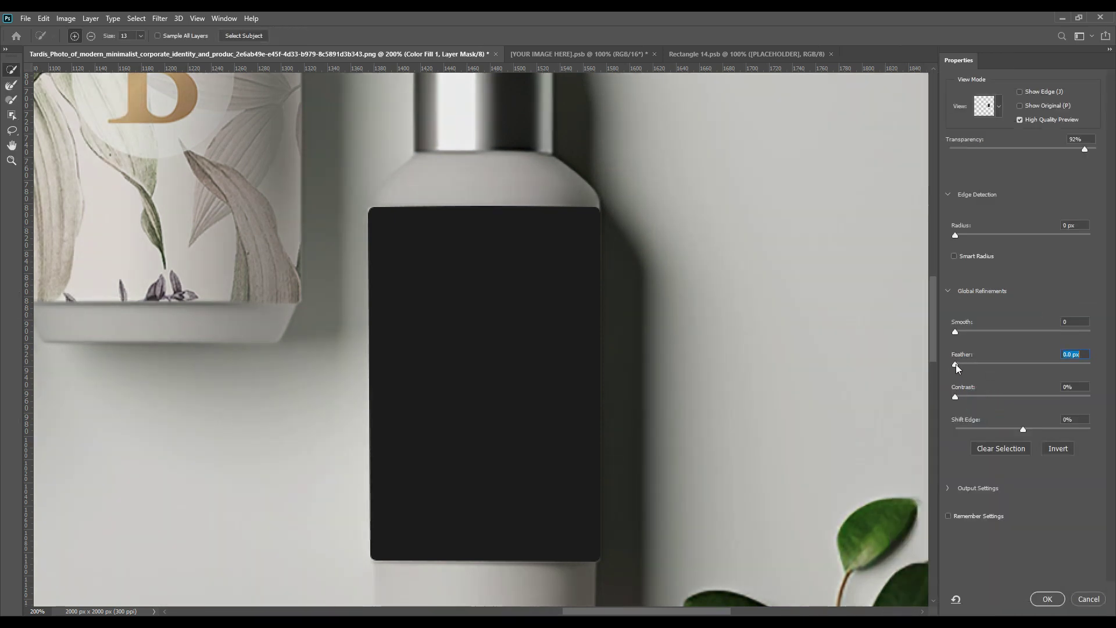
left_click_drag(956, 364, 960, 364)
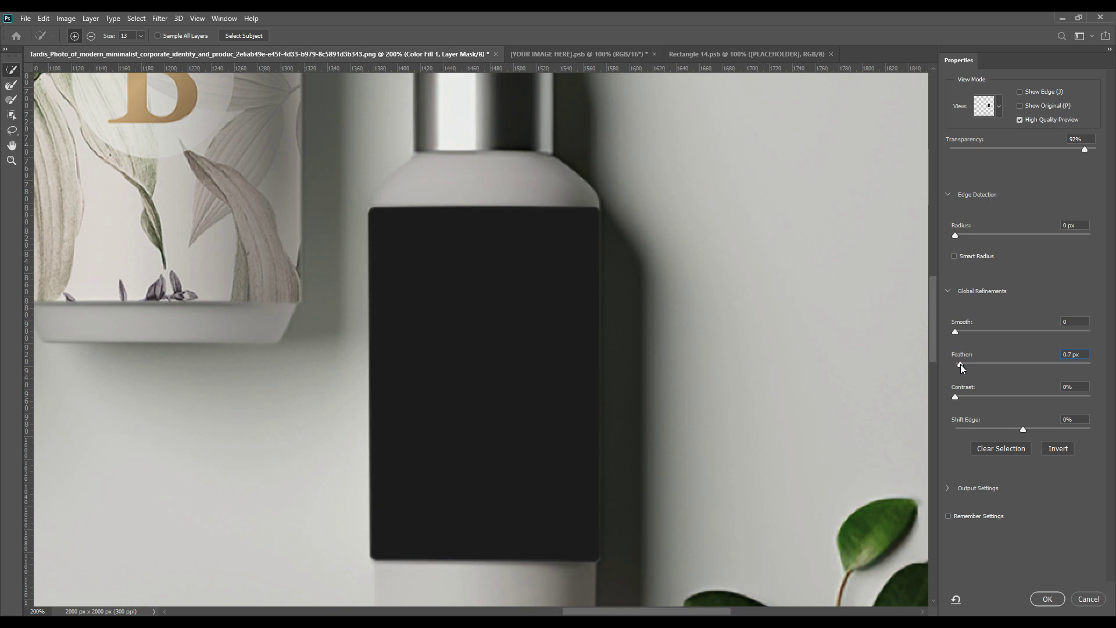
left_click(1045, 600)
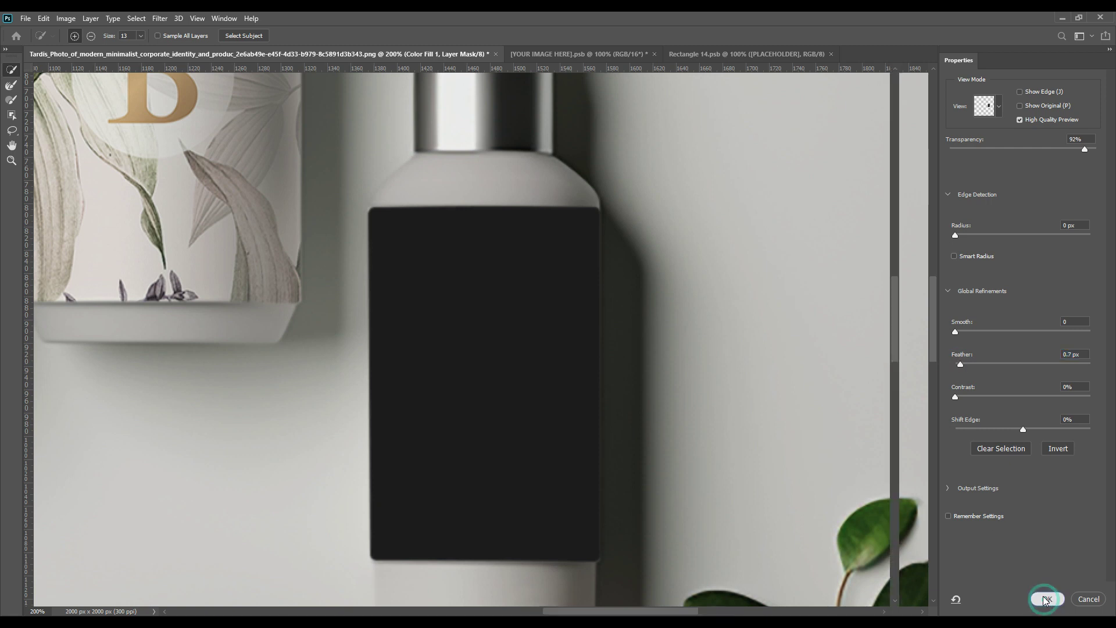
left_click(981, 472)
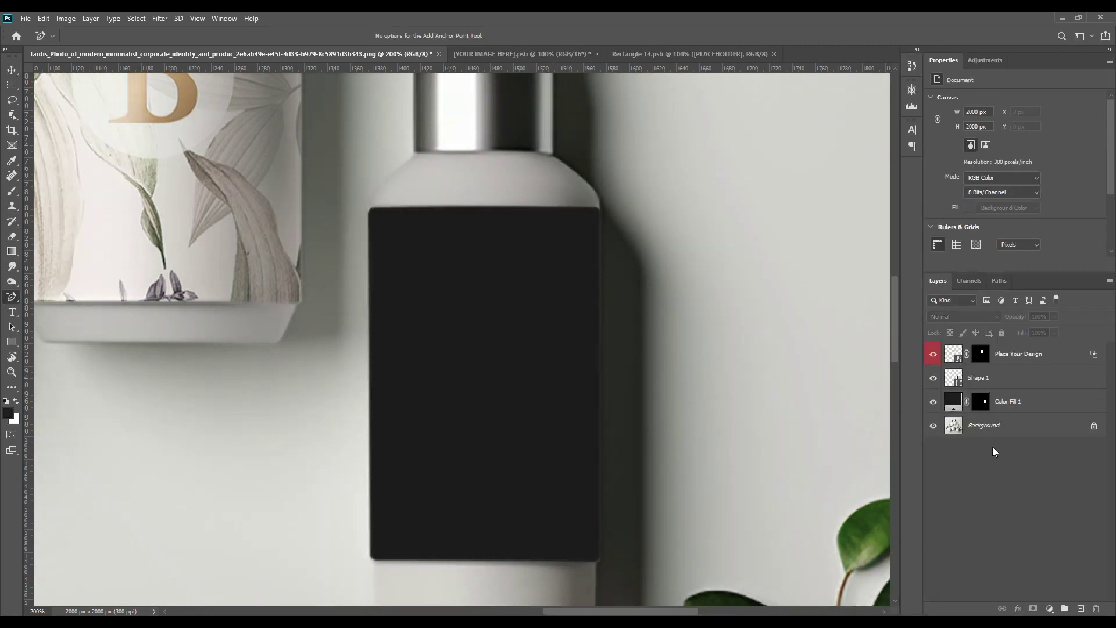
Draw a rectangle over the dark label area and fill it magenta (ff00ff)
left_click(12, 342)
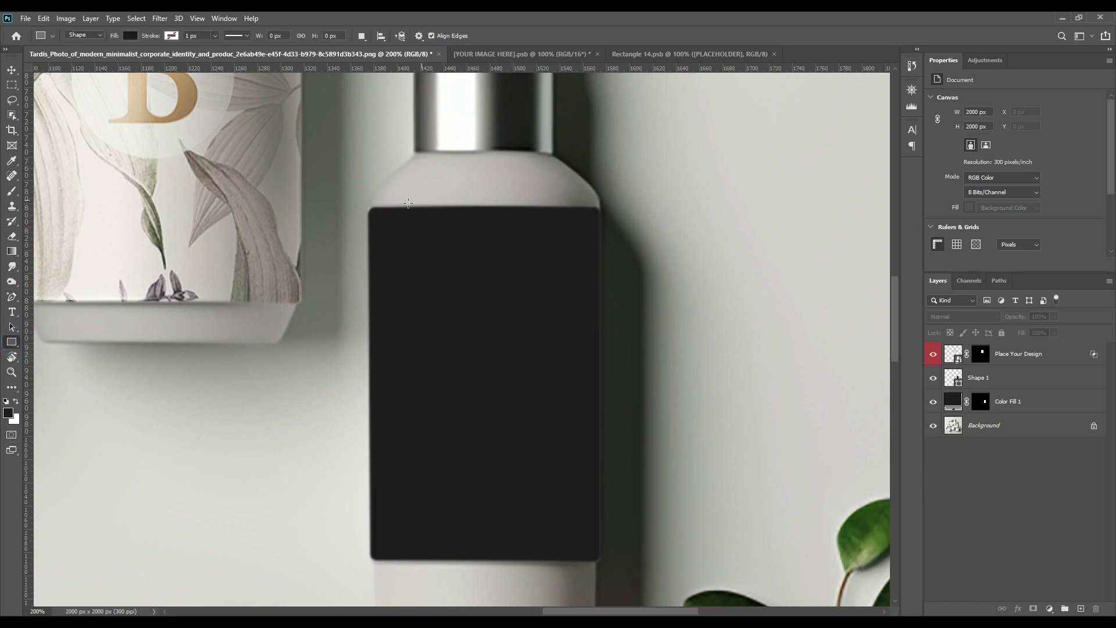
left_click_drag(366, 205, 604, 563)
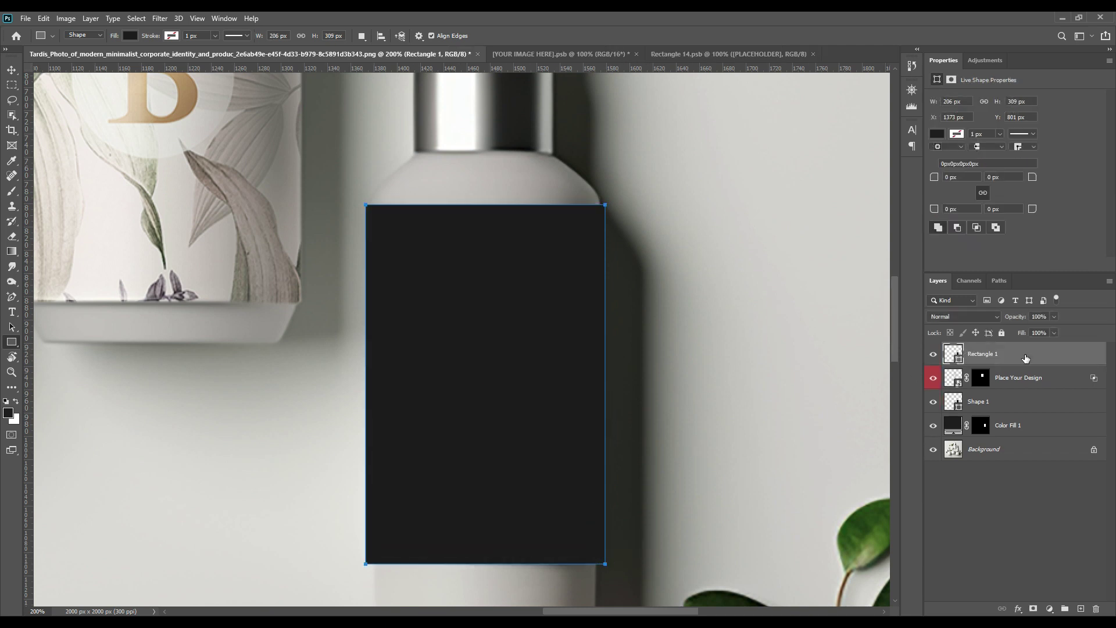
double_click(958, 360)
left_click_drag(879, 304, 1021, 239)
Convert the rectangle to a smart object and load the Color Fill 1 mask as a selection
right_click(1013, 351)
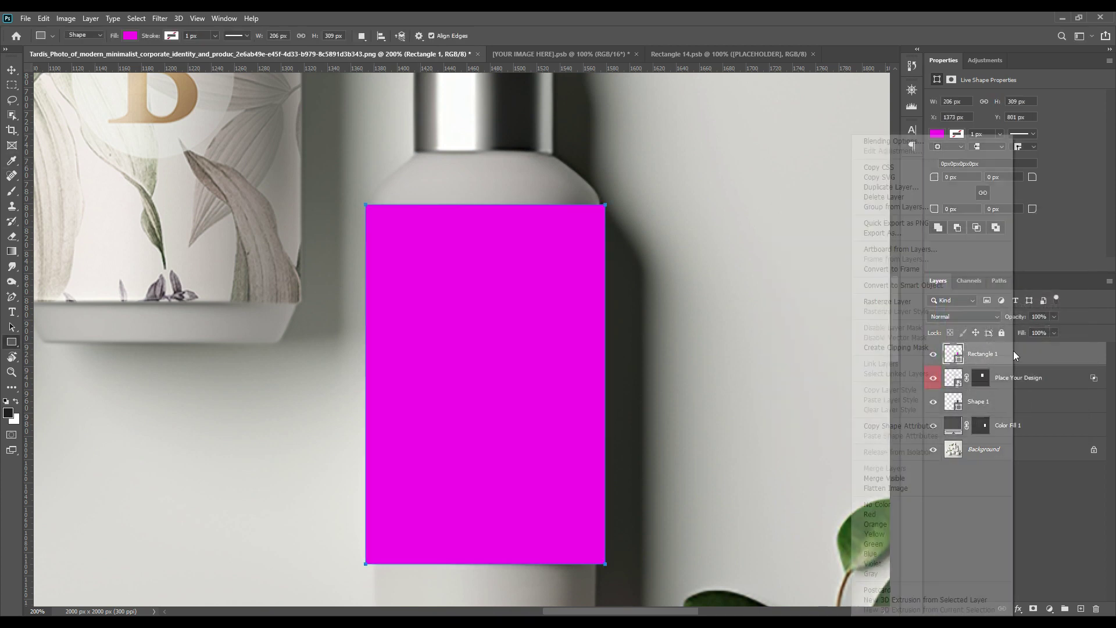
left_click(940, 286)
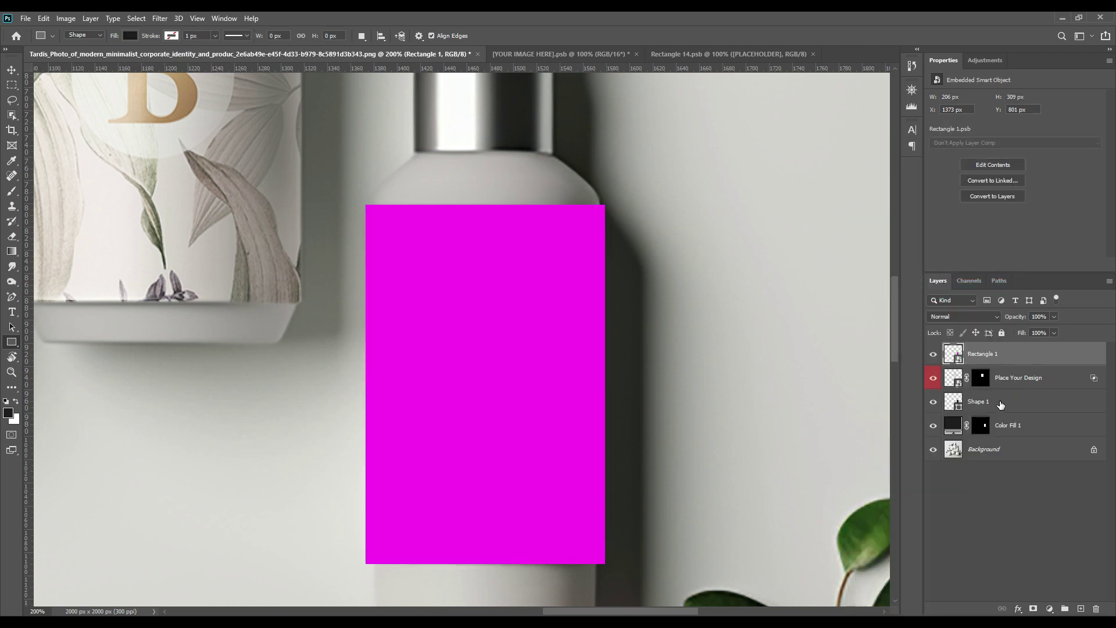
left_click(982, 429, "ctrl")
Mask the rectangle to the label selection and delete the Shape 1 and Color Fill 1 helpers
left_click(1033, 609)
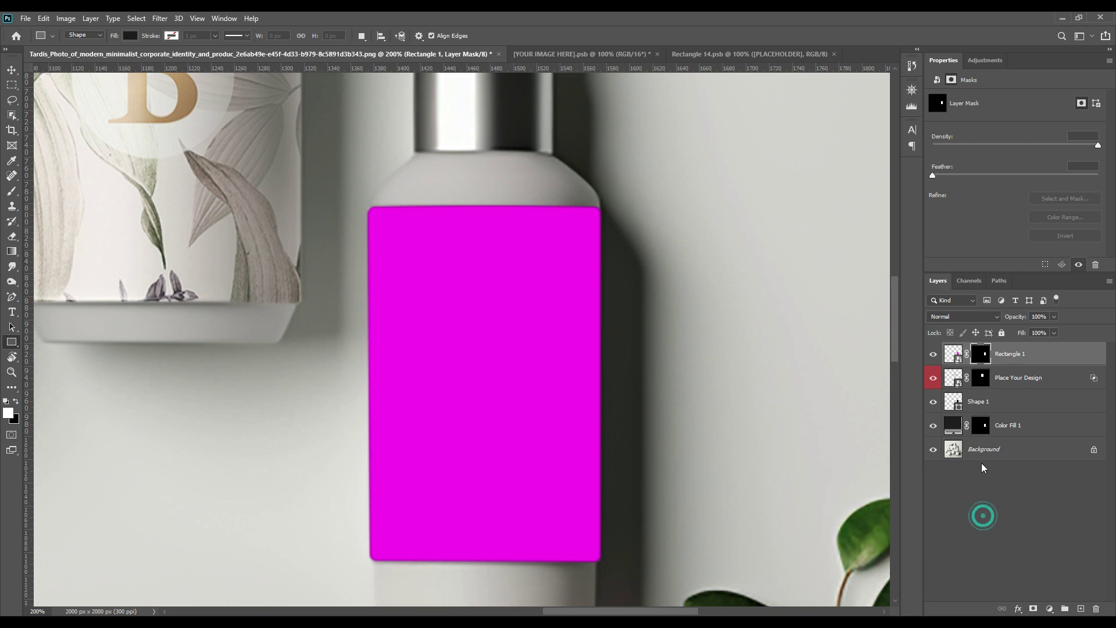
left_click(993, 405)
left_click(1014, 429, "shift")
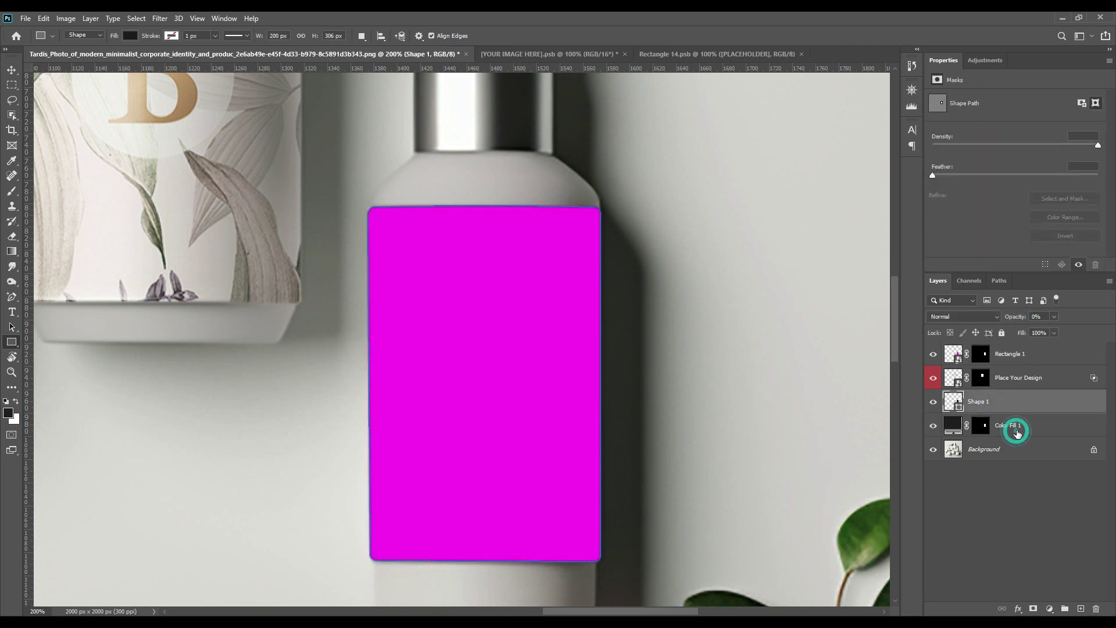
left_click(1096, 609)
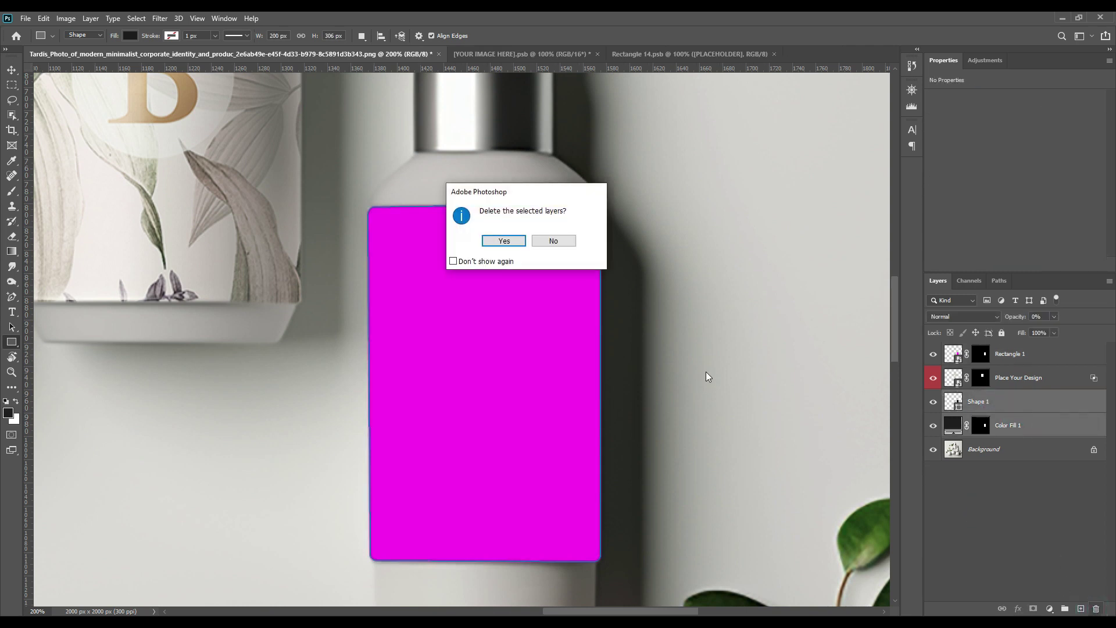
left_click(504, 241)
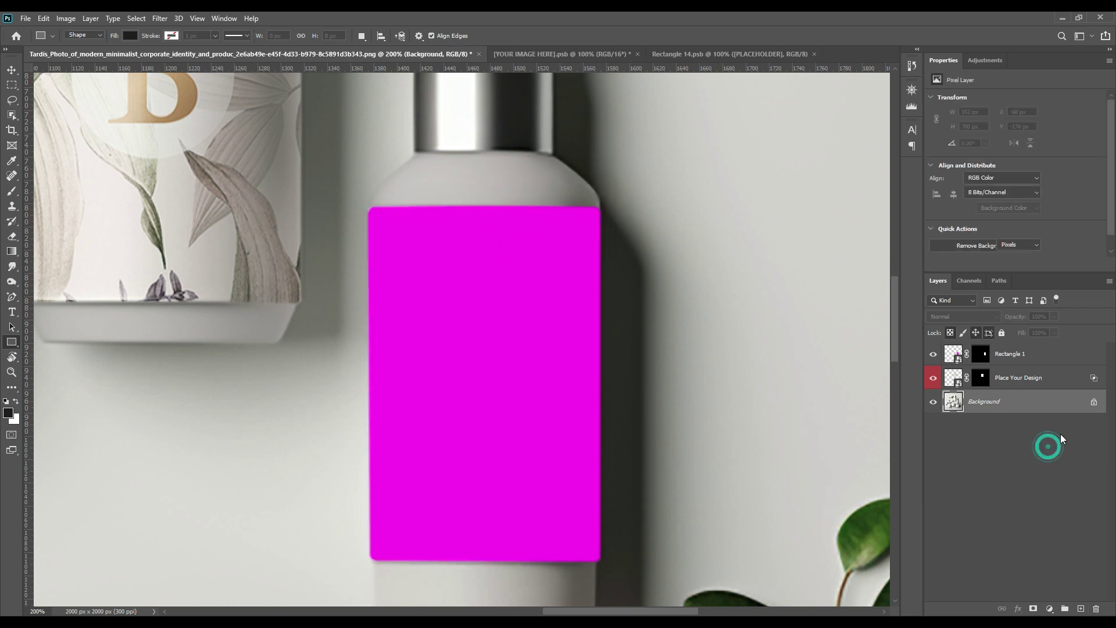
Rename Rectangle 1 to 'Place Your Design' and give it a red layer tag
double_click(1019, 378)
key("ctrl+c")
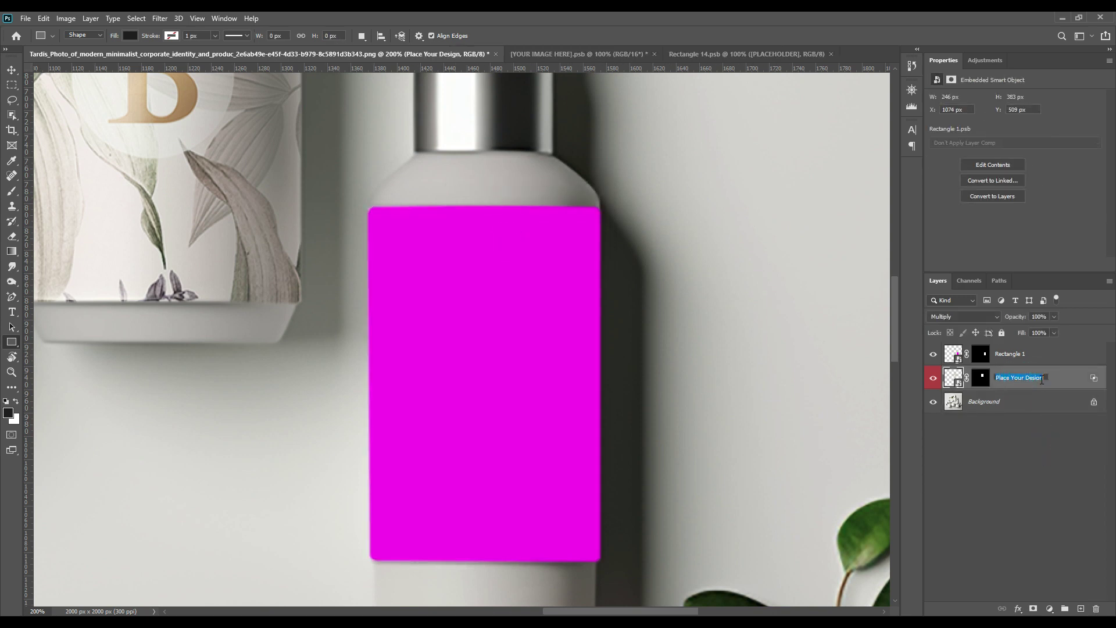
double_click(1009, 354)
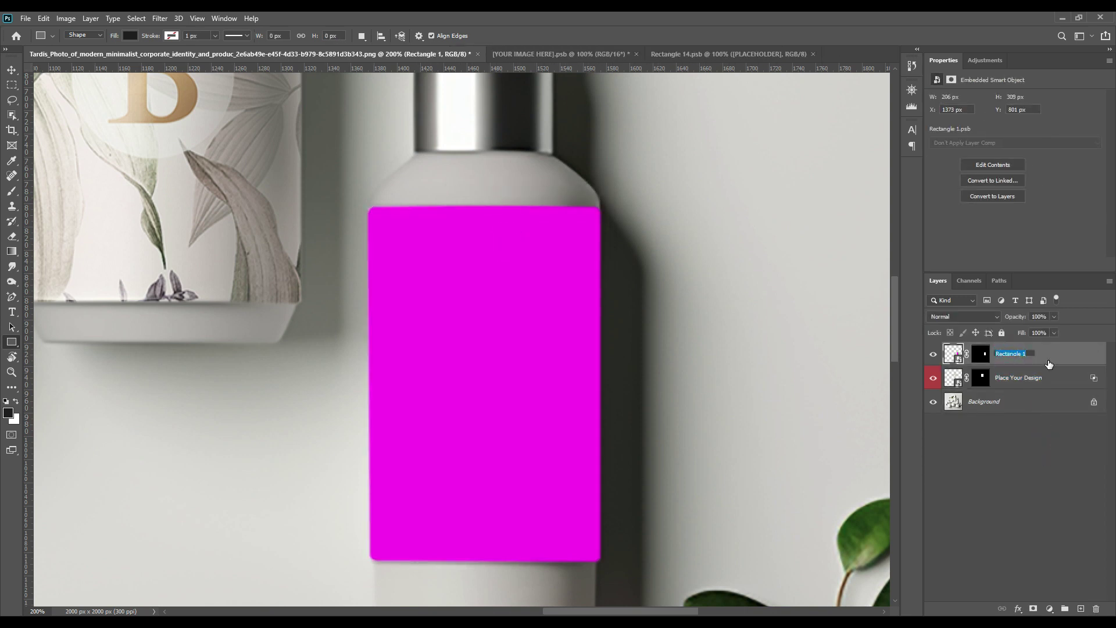
key("ctrl+v")
left_click(1029, 438)
right_click(1058, 356)
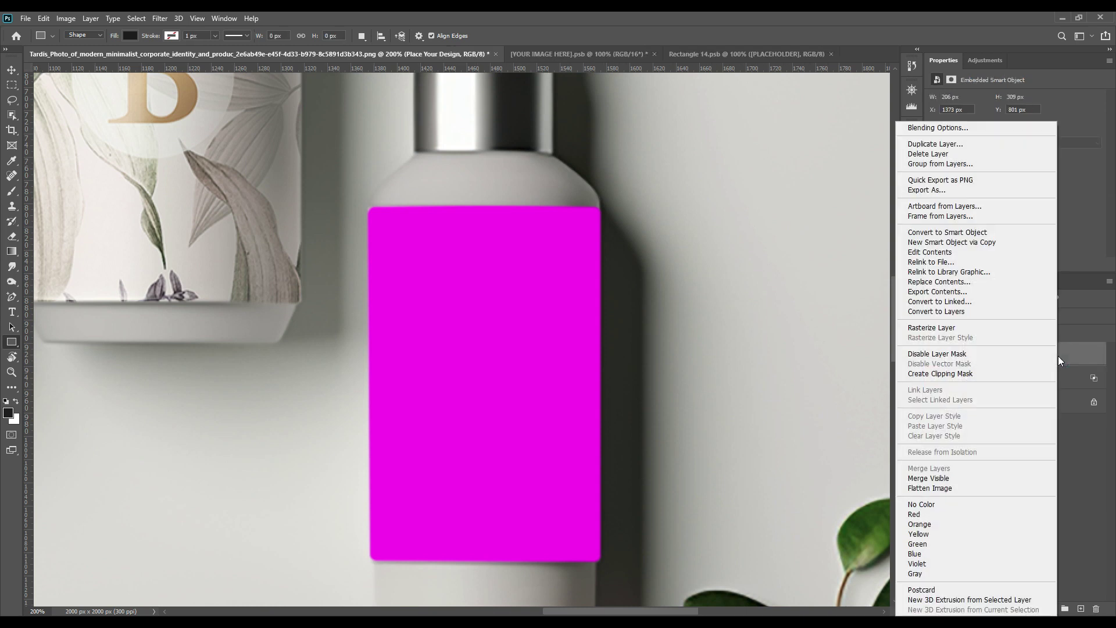
left_click(926, 514)
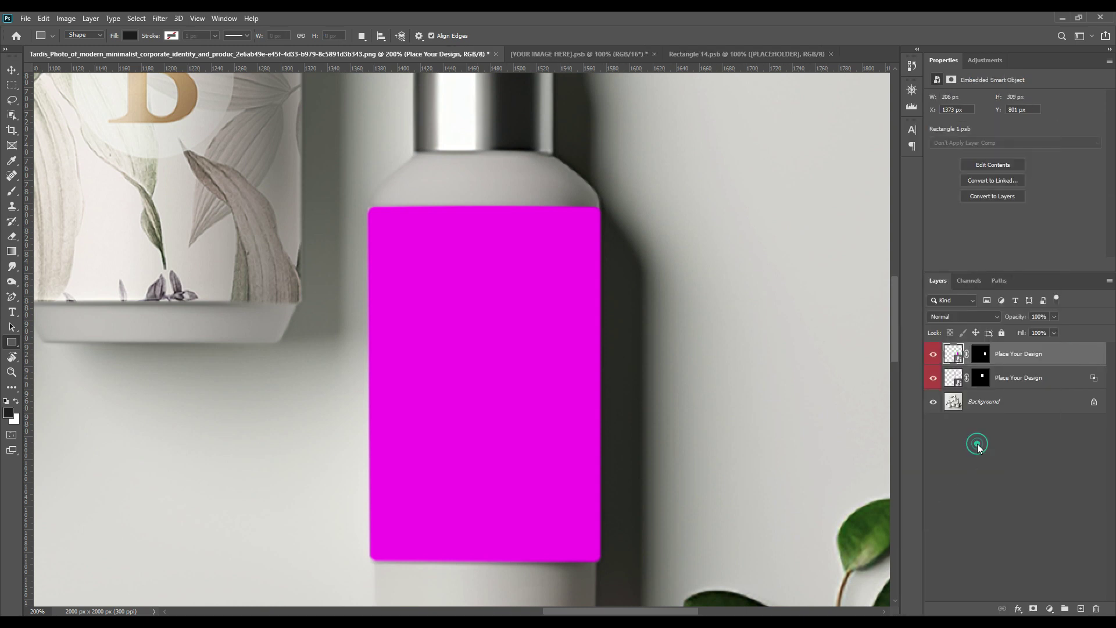
left_click(974, 448)
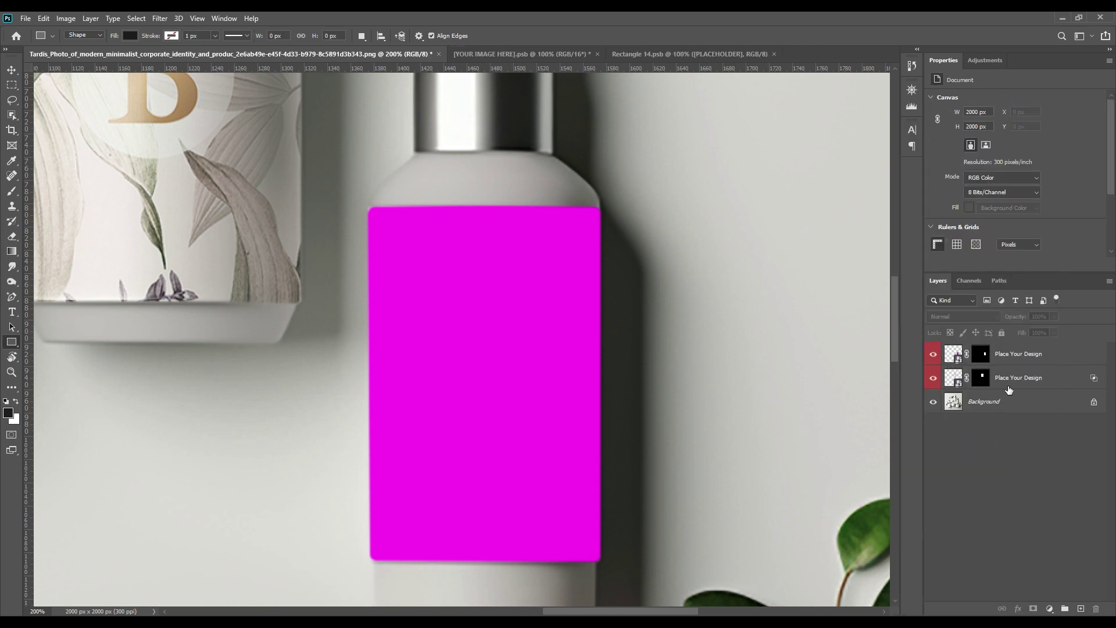
Bring the floral B artwork into the placeholder contents and resize it to the magenta rectangle's width
double_click(959, 358)
left_click(13, 74)
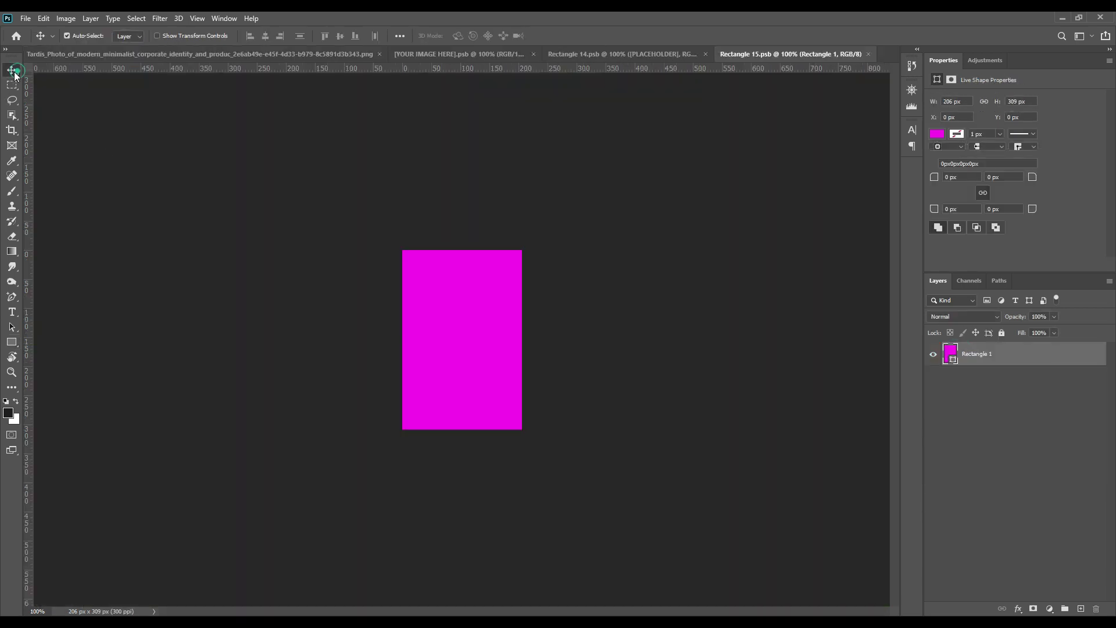
left_click(482, 56)
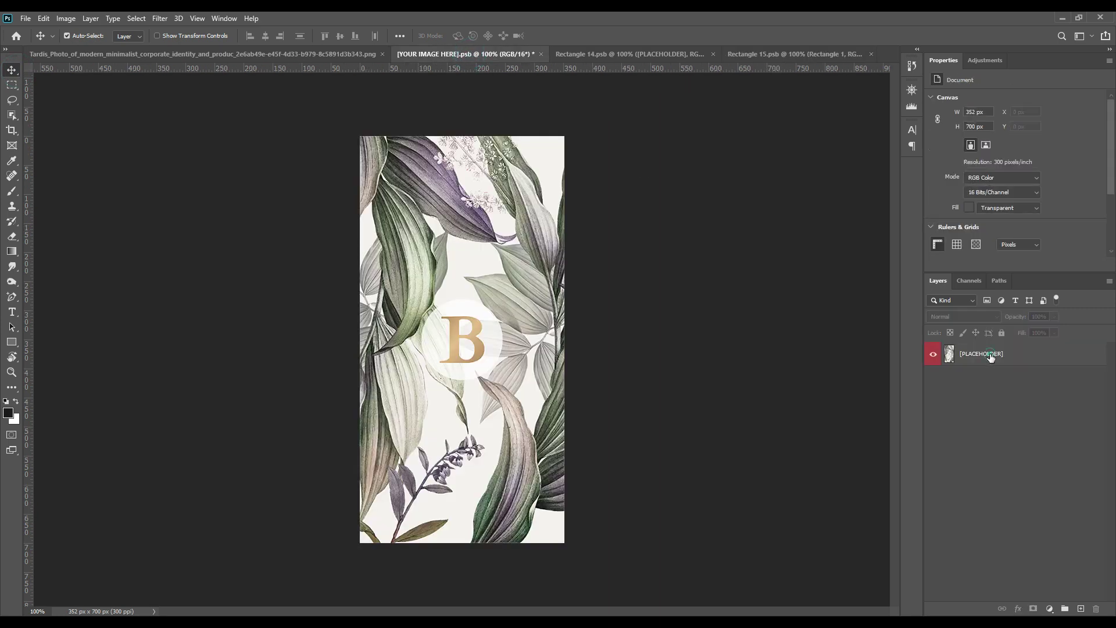
left_click_drag(992, 357, 442, 343)
left_click(543, 248)
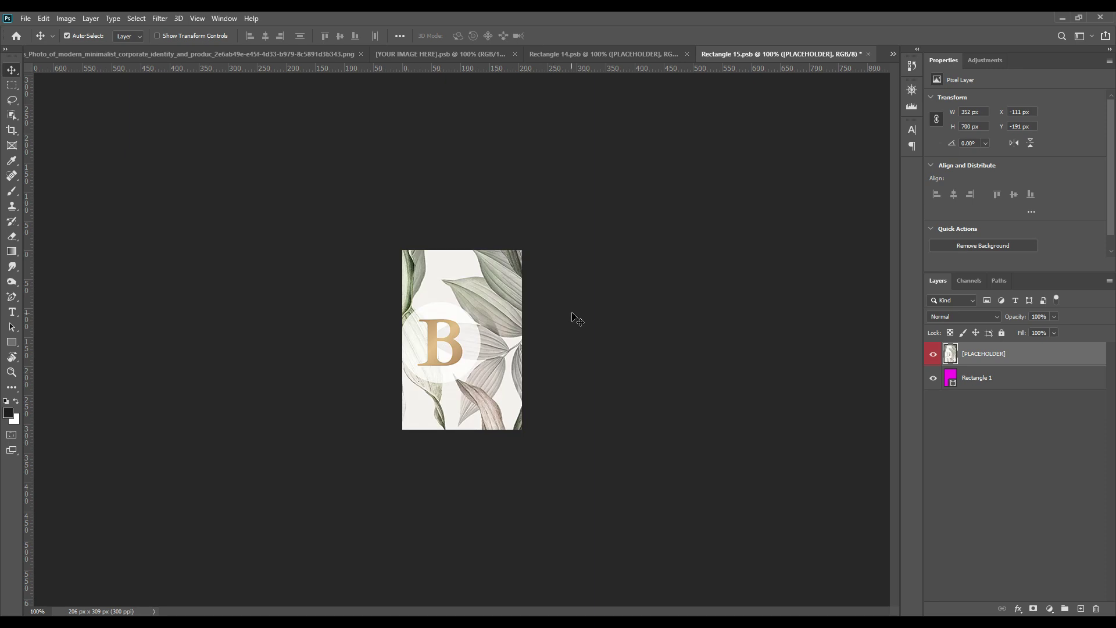
key("ctrl+t")
left_click_drag(542, 342, 521, 342)
left_click_drag(339, 342, 403, 342)
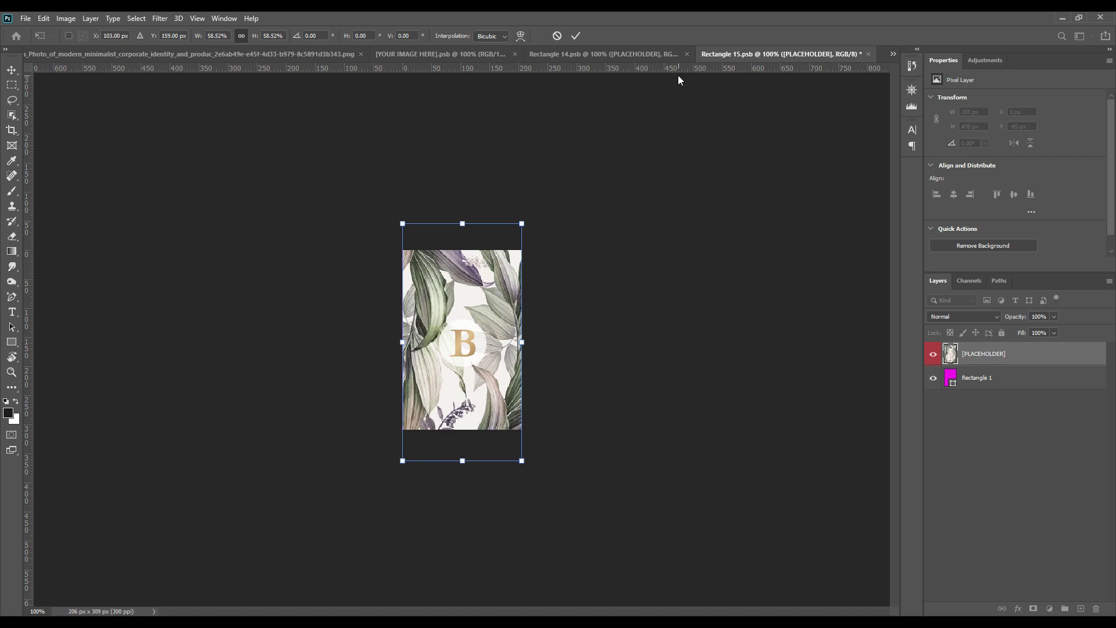
left_click(575, 34)
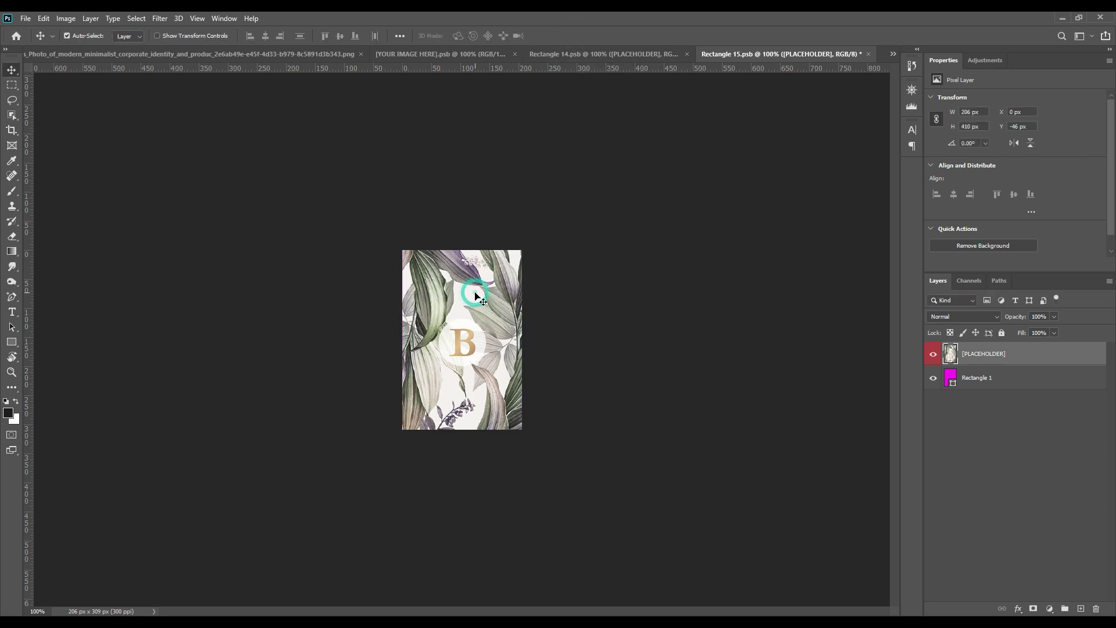
Centre the floral artwork vertically relative to the canvas
left_click(400, 35)
left_click(435, 142)
left_click(442, 160)
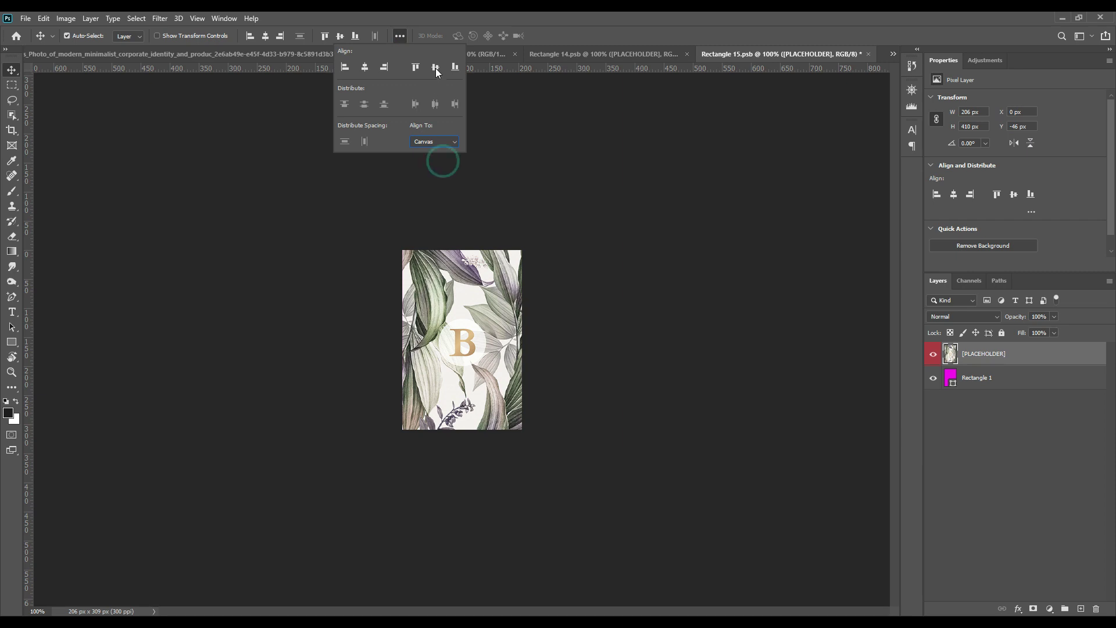
left_click(435, 67)
left_click(365, 67)
left_click(605, 206)
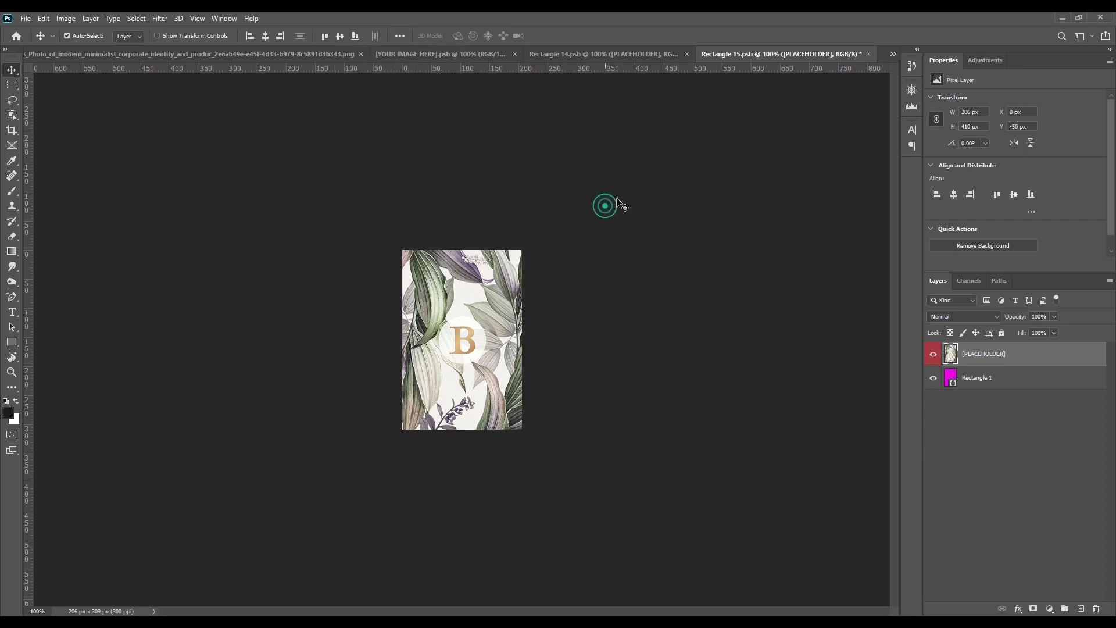
Save the placeholder contents and return to the cosmetics mockup document
left_click(25, 18)
left_click(56, 150)
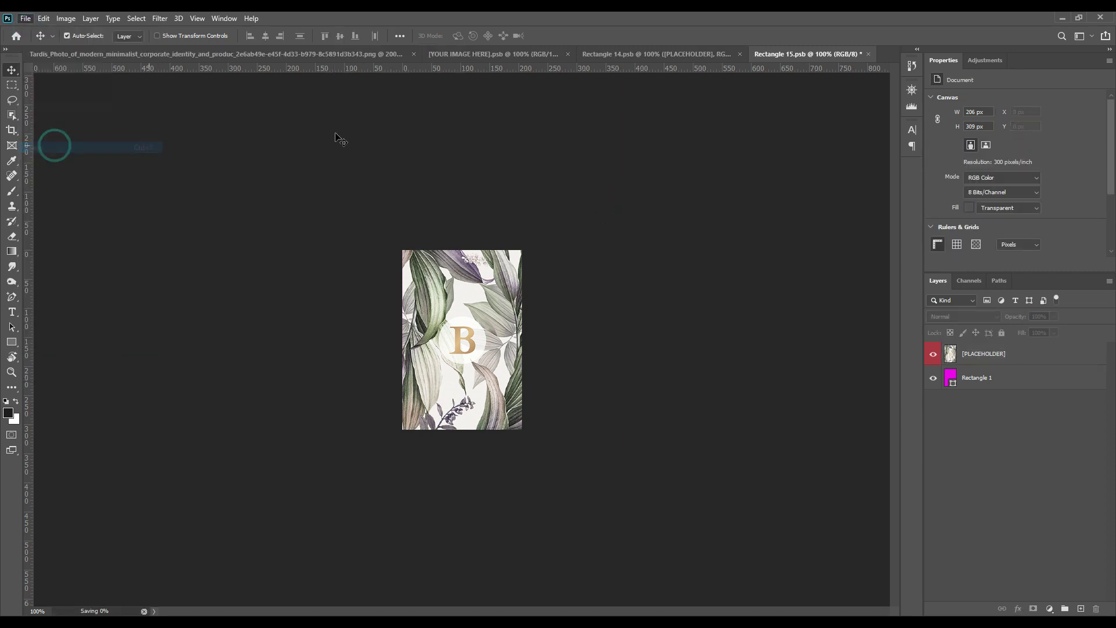
left_click(330, 54)
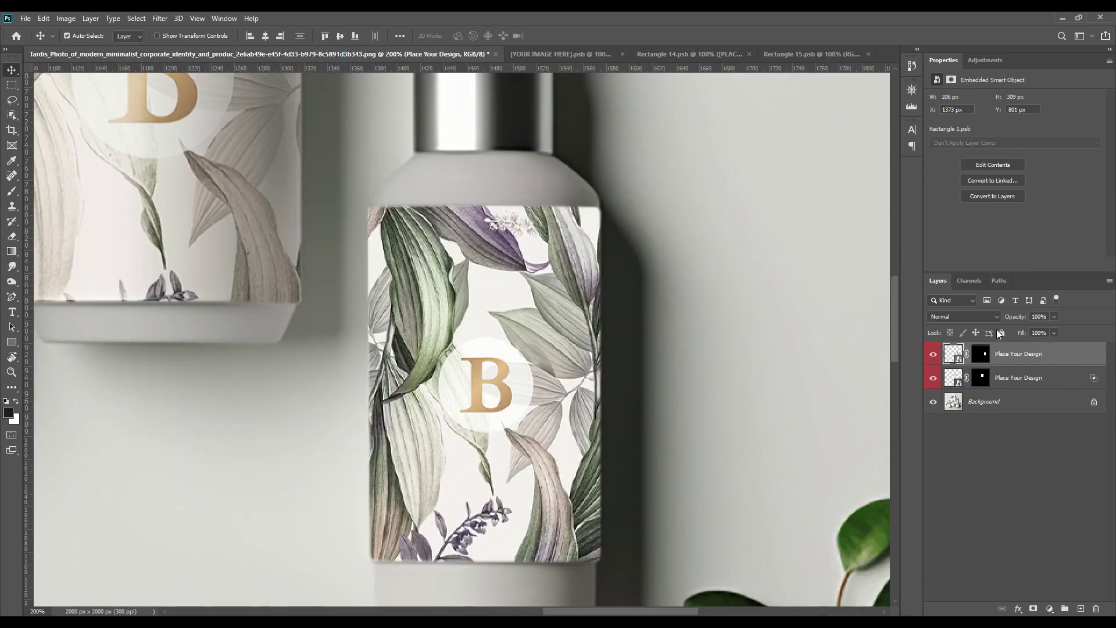
Set the right label to Multiply and split the Underlying Layer Blend If sliders to 56/104 and 230/255
left_click(977, 316)
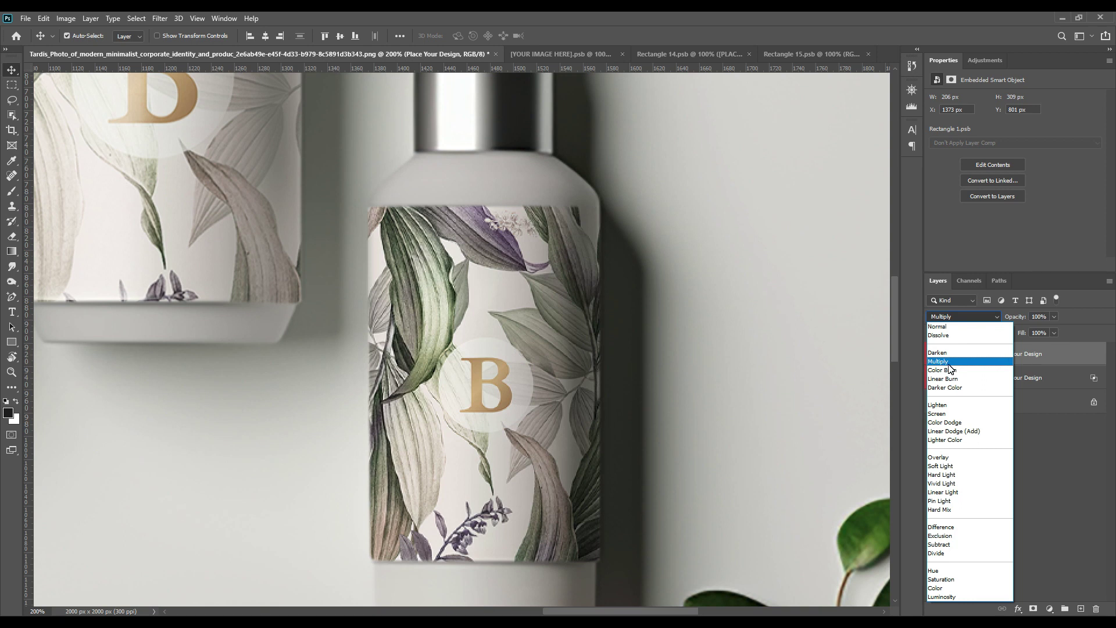
left_click(948, 363)
double_click(1090, 354)
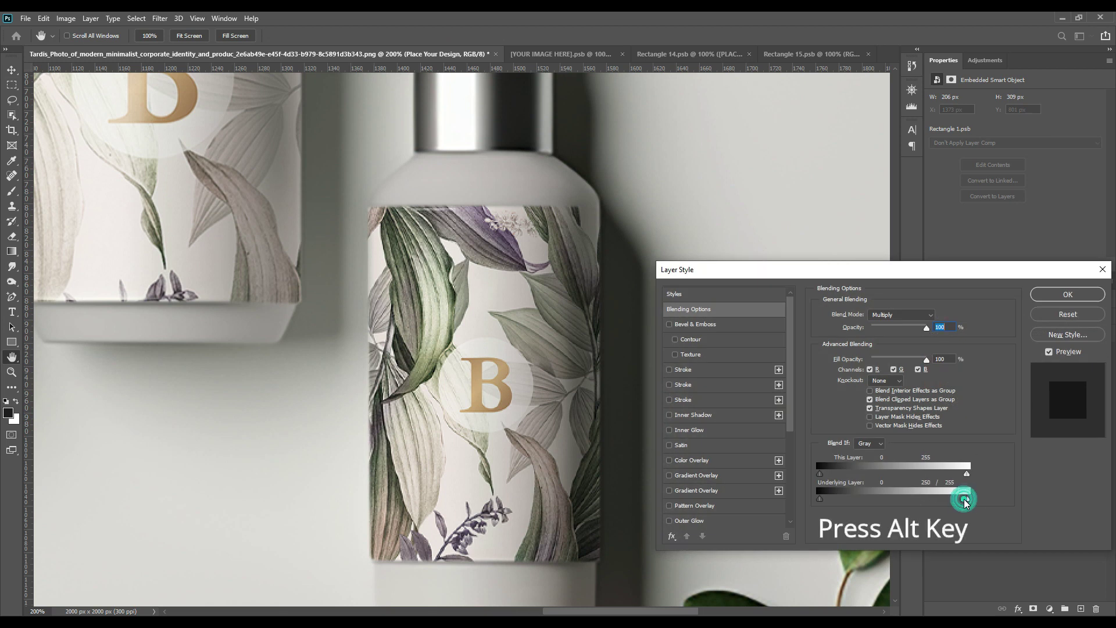
left_click_drag(967, 499, 953, 503)
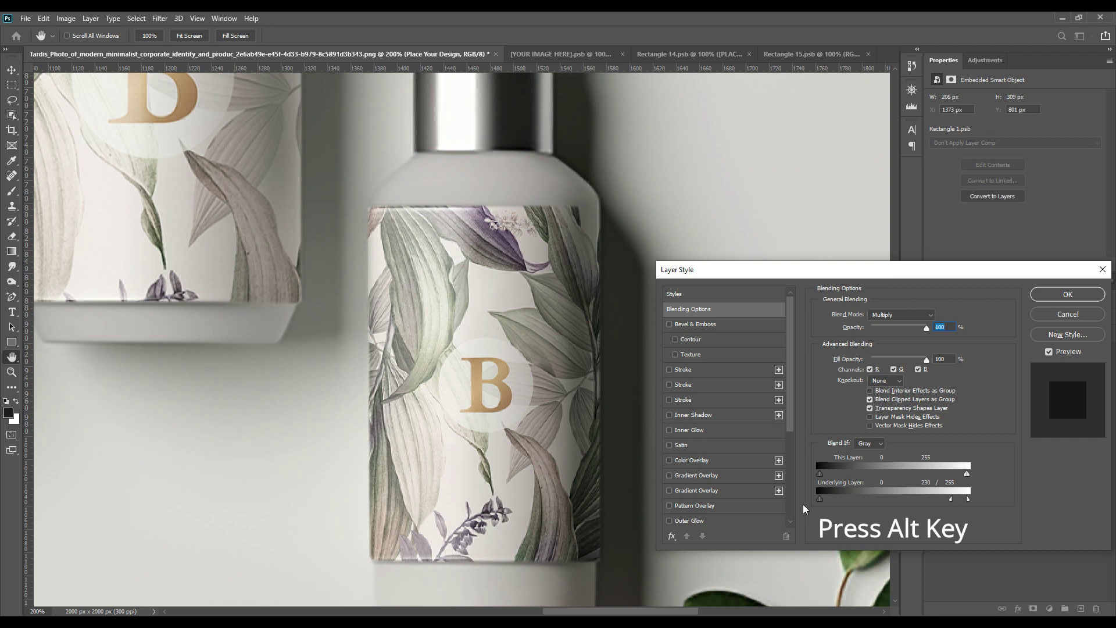
left_click_drag(819, 499, 868, 501)
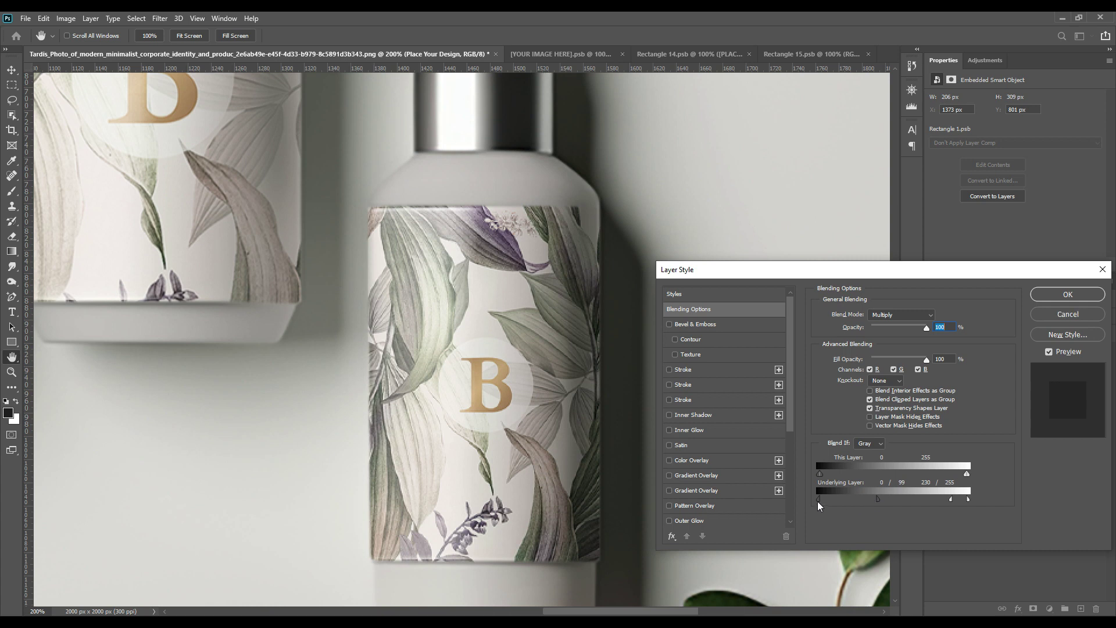
left_click_drag(818, 505, 882, 503)
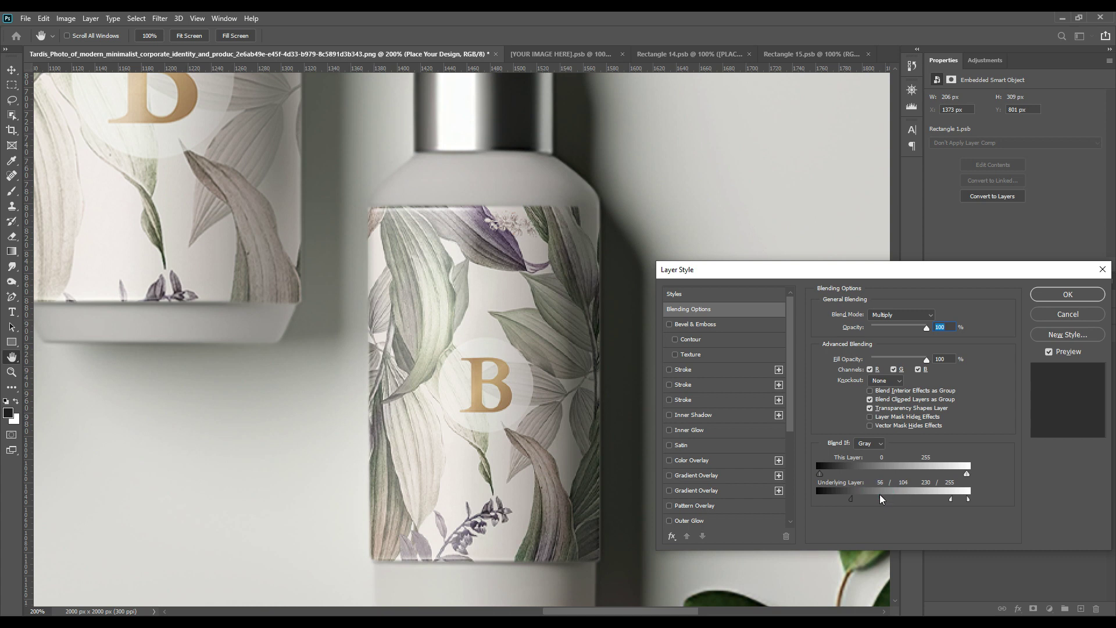
left_click(1068, 294)
left_click(1010, 510)
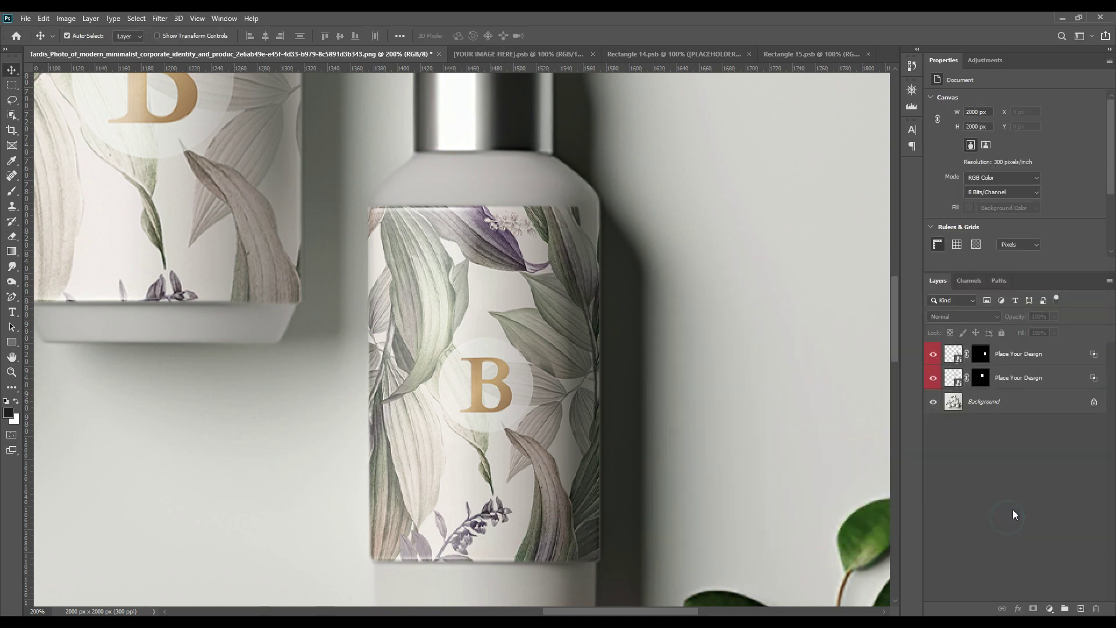
key("ctrl+0")
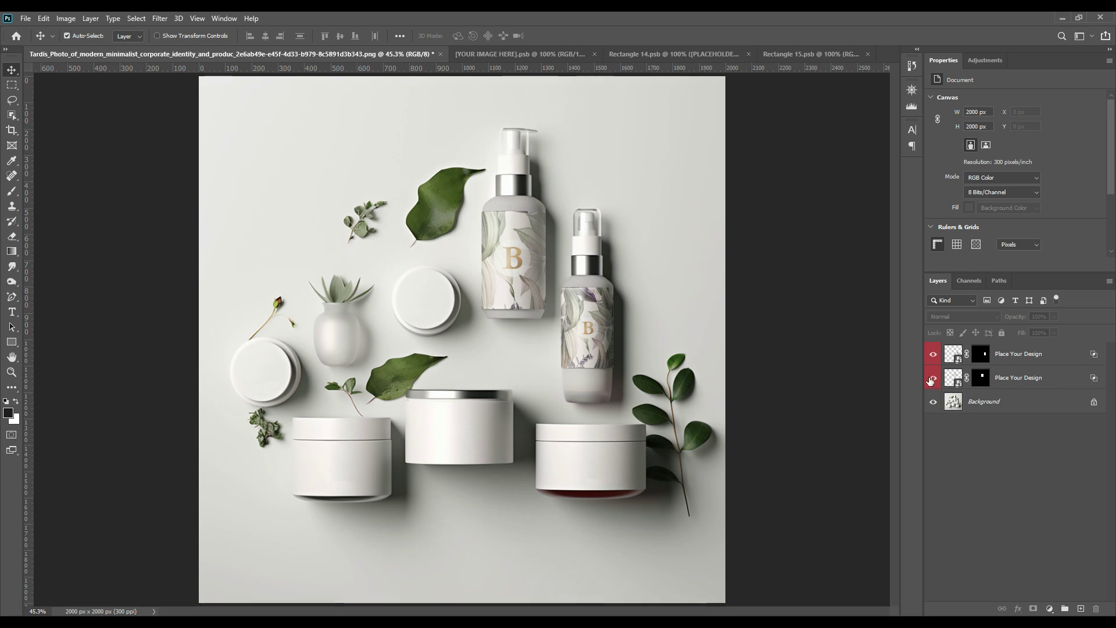
left_click(930, 379)
left_click(930, 378)
left_click(933, 356)
left_click(933, 355)
left_click(1017, 480)
left_click(12, 342)
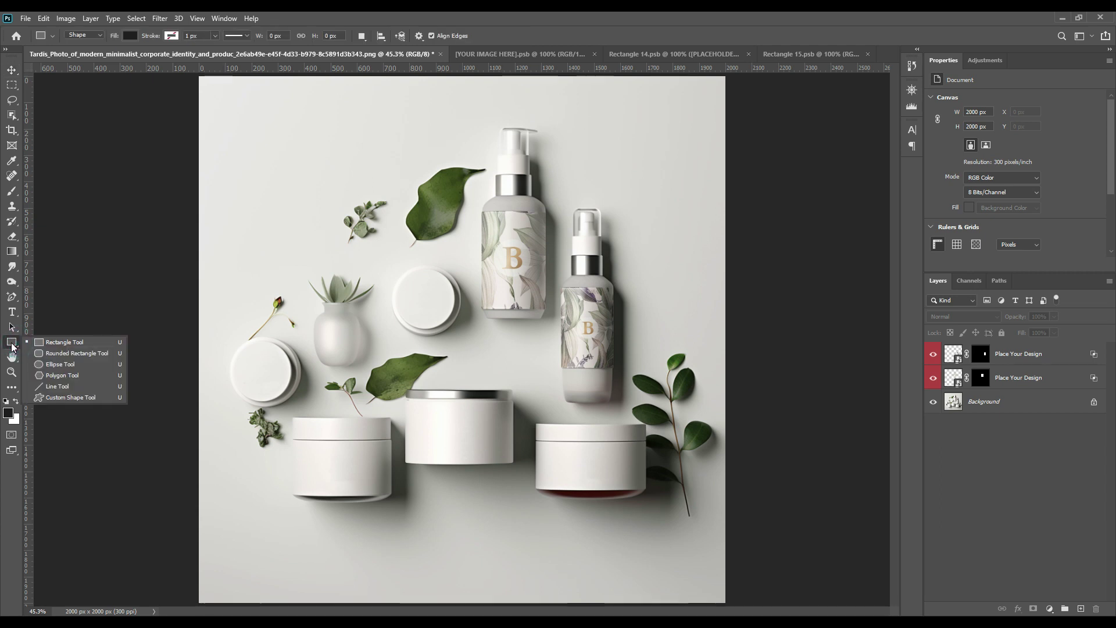
Zoom in on the round jar lid and draw an ellipse over it
left_click(59, 365)
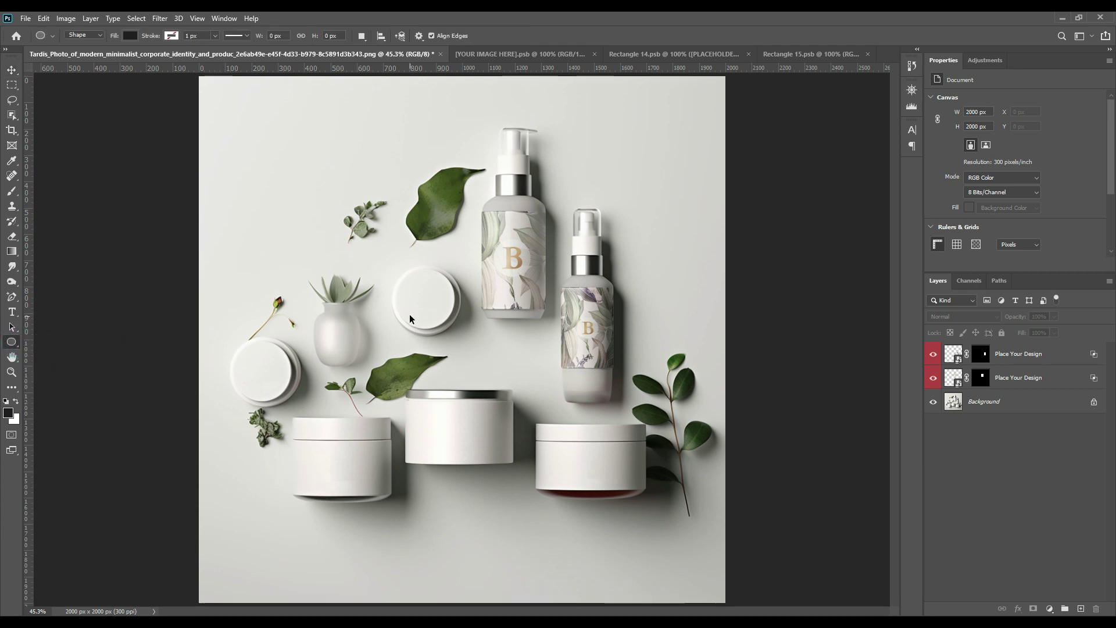
scroll(402, 316, "up", 1)
scroll(402, 316, "up", 5)
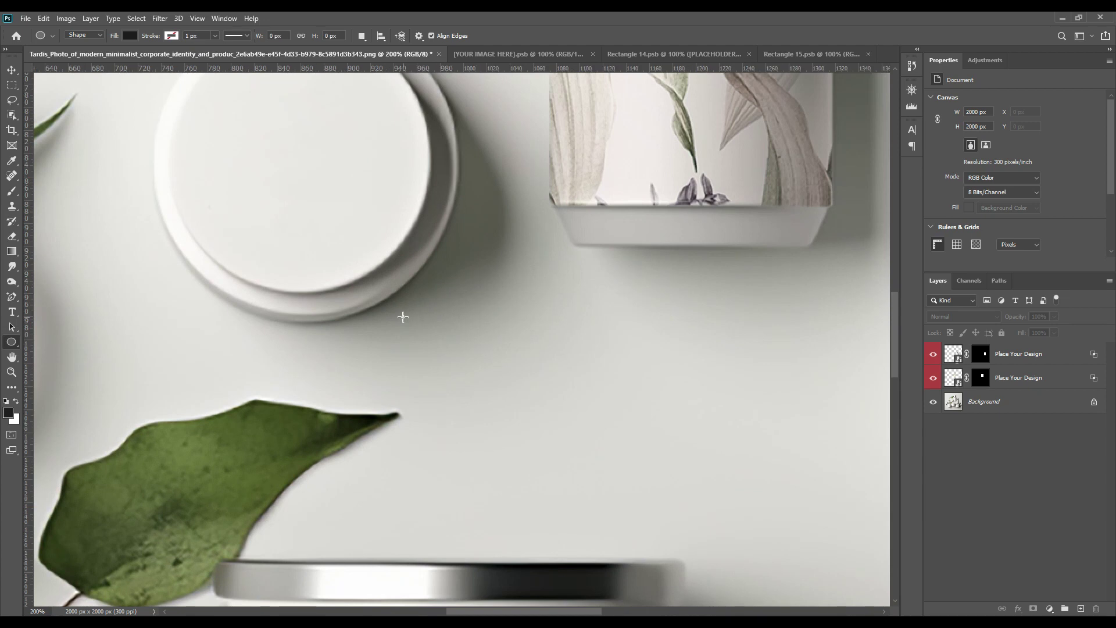
left_click_drag(274, 176, 404, 326)
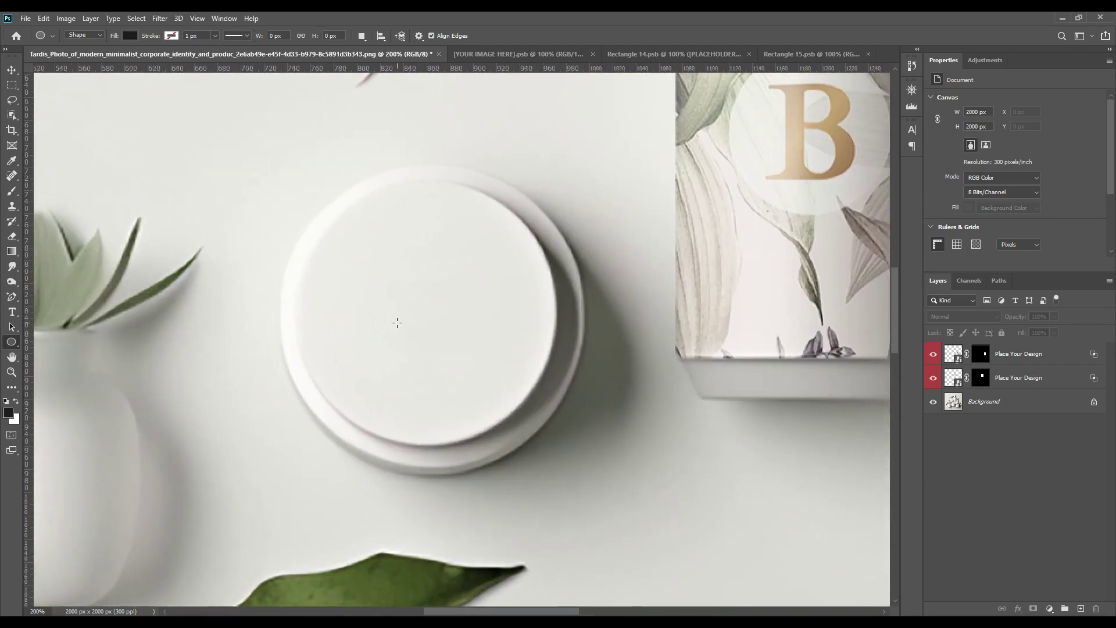
scroll(399, 323, "up", 1)
left_click_drag(356, 294, 385, 303)
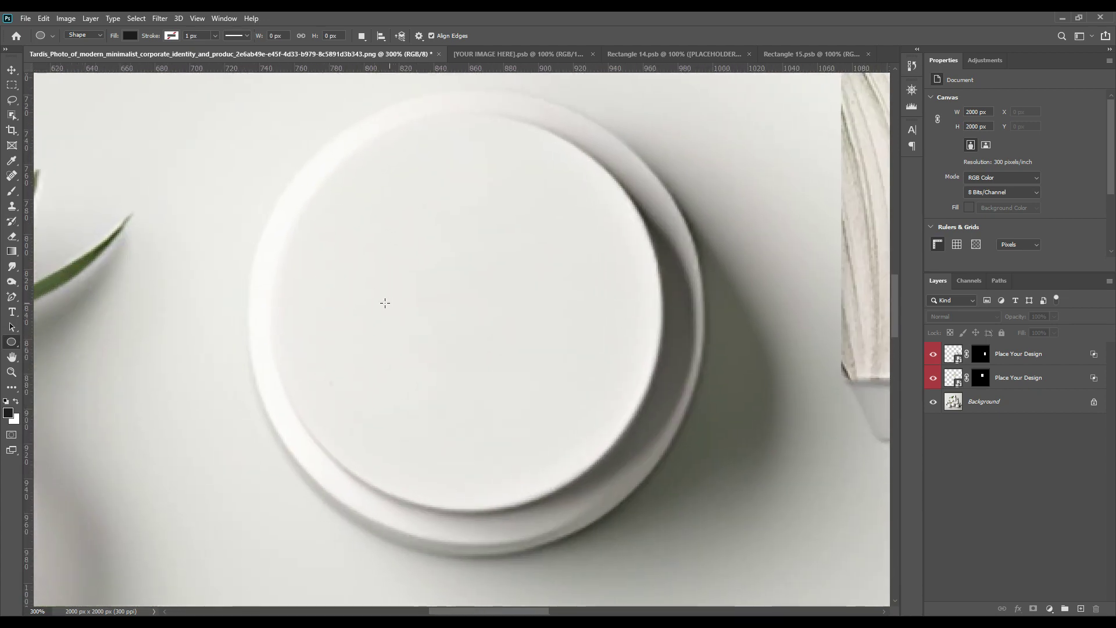
left_click_drag(308, 154, 495, 359)
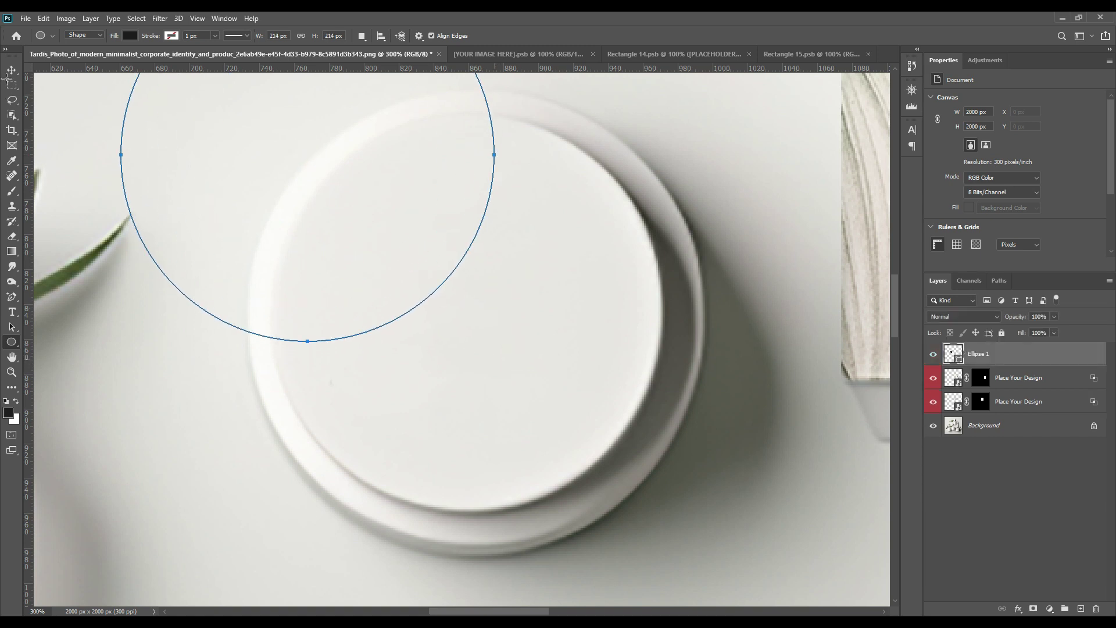
Move the circle onto the lid, lower its opacity to 69%, and nudge it into line
key("v")
left_click_drag(337, 152, 490, 311)
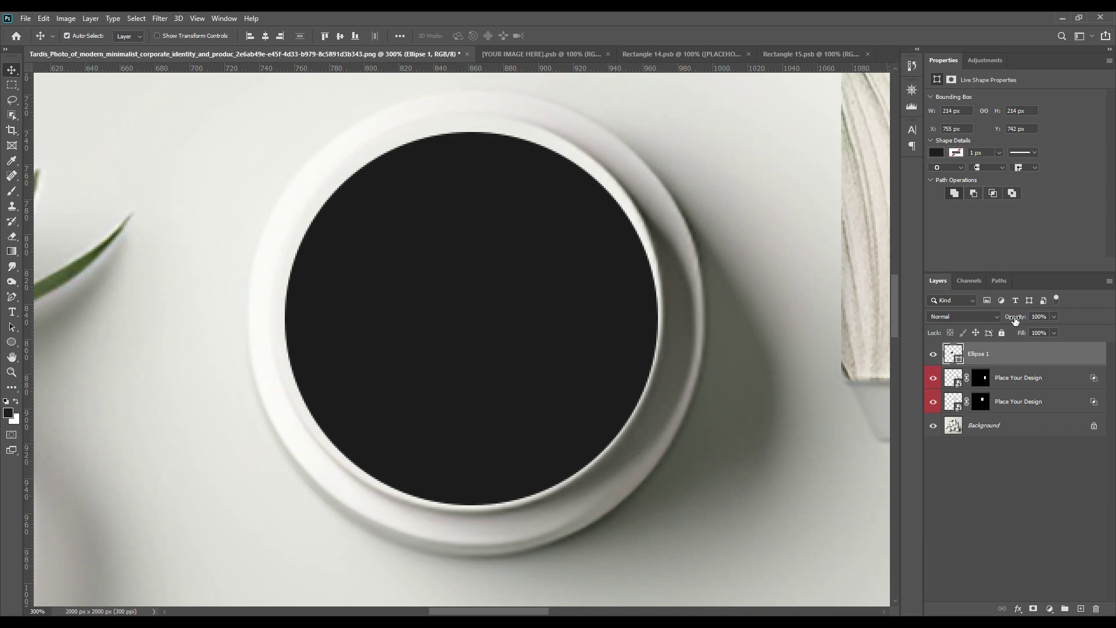
left_click_drag(1015, 319, 996, 323)
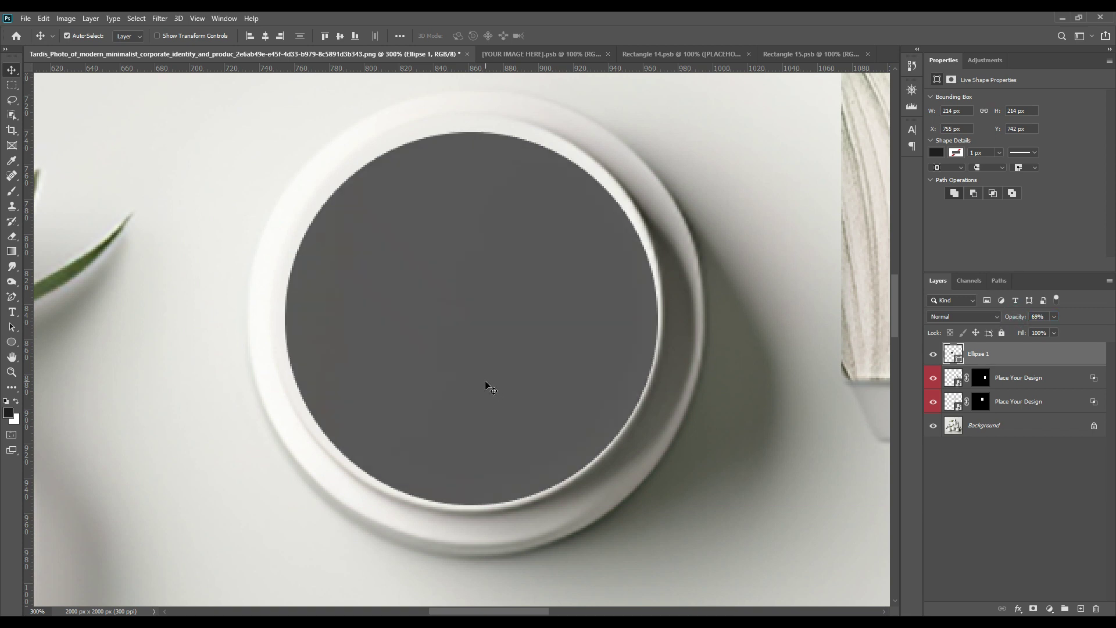
key("Down")
key("Down")
key("Down")
key("Right")
key("Down")
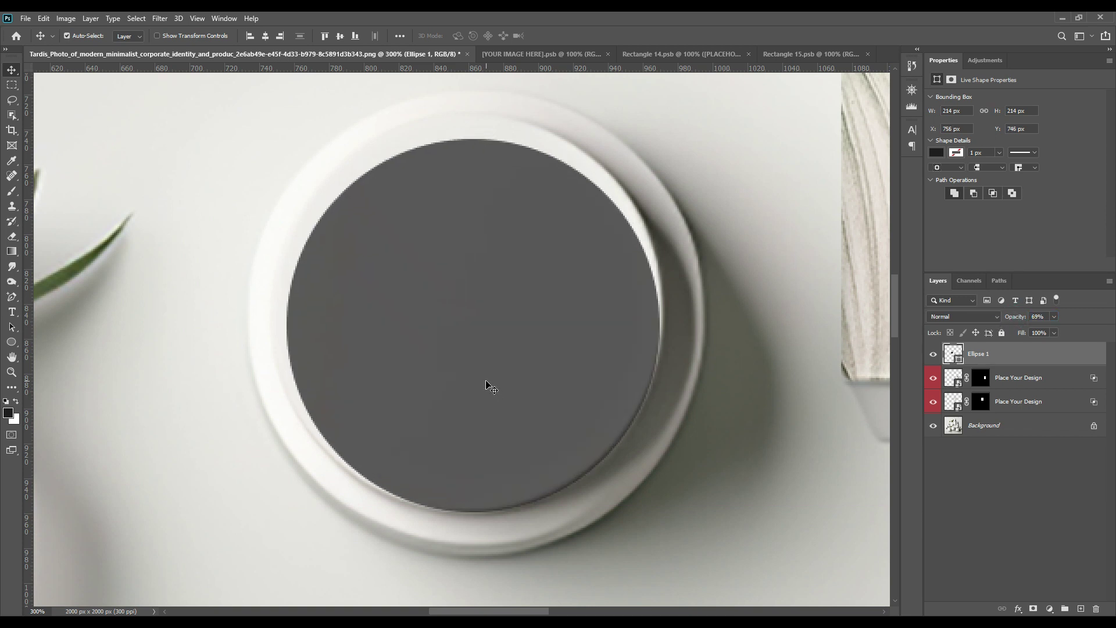
Scale Ellipse 1 to about 228 px to match the lid's top, then hide it
key("ctrl+t")
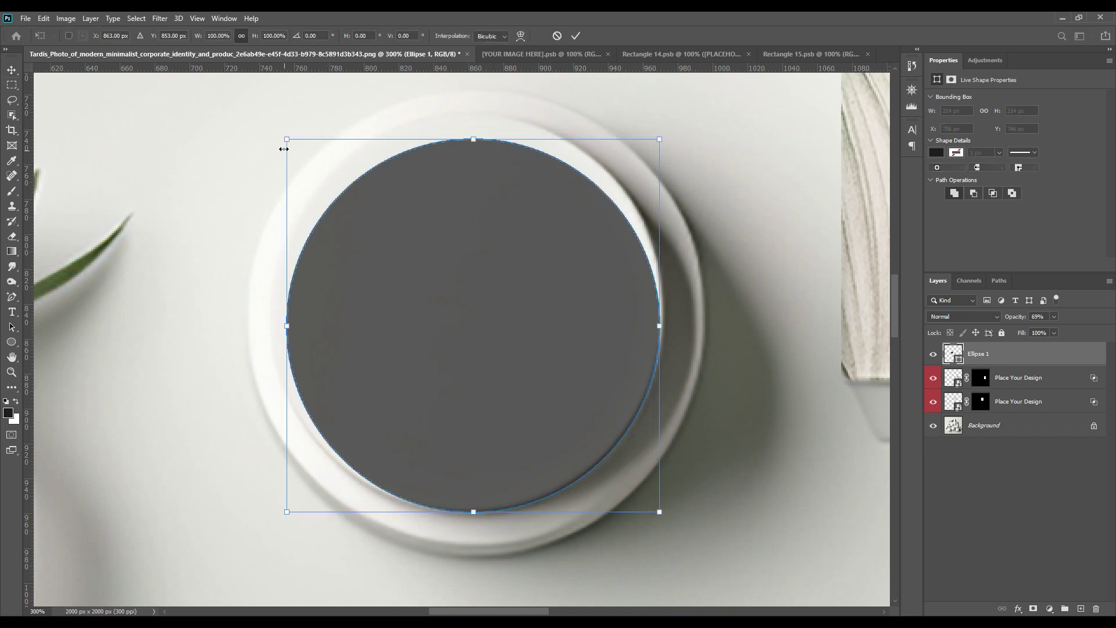
left_click_drag(284, 141, 261, 114)
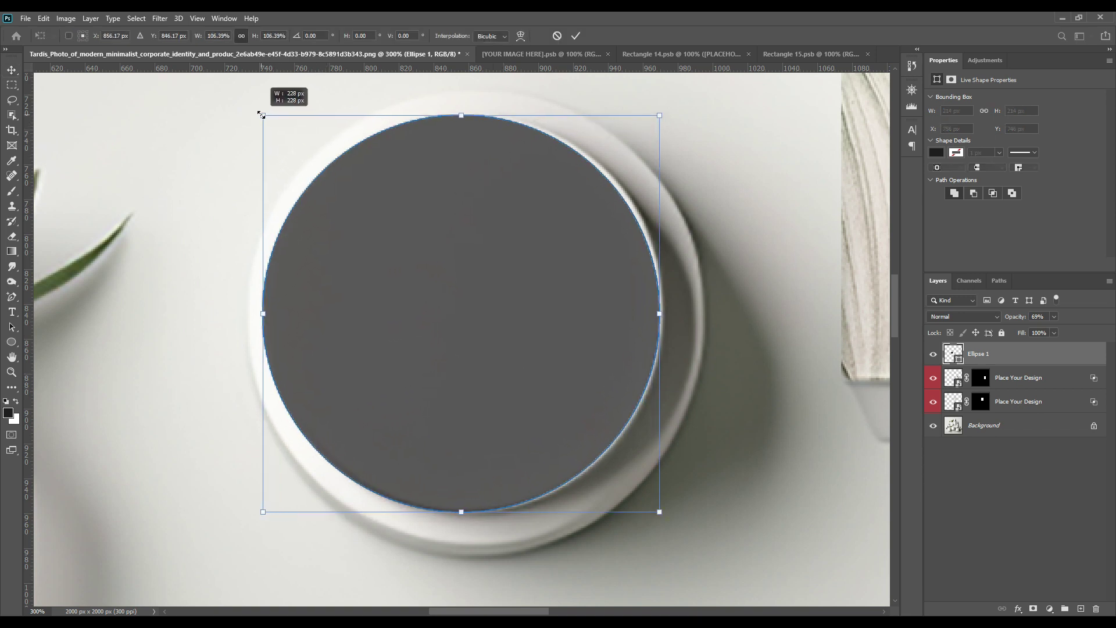
key("Right")
key("Right")
key("Right")
key("Right")
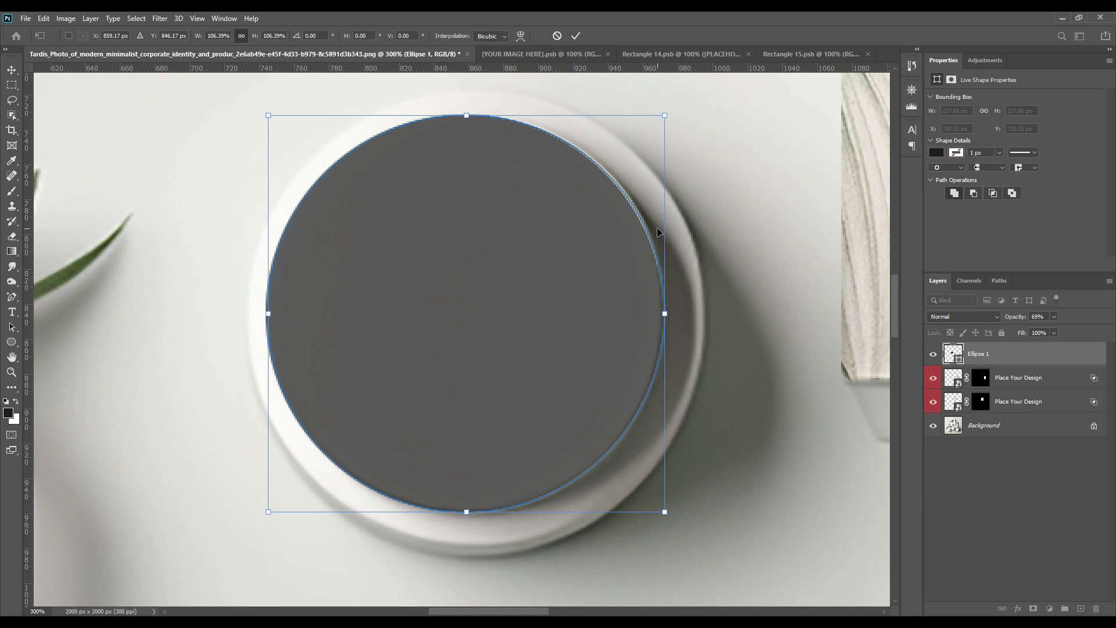
key("Up")
key("Down")
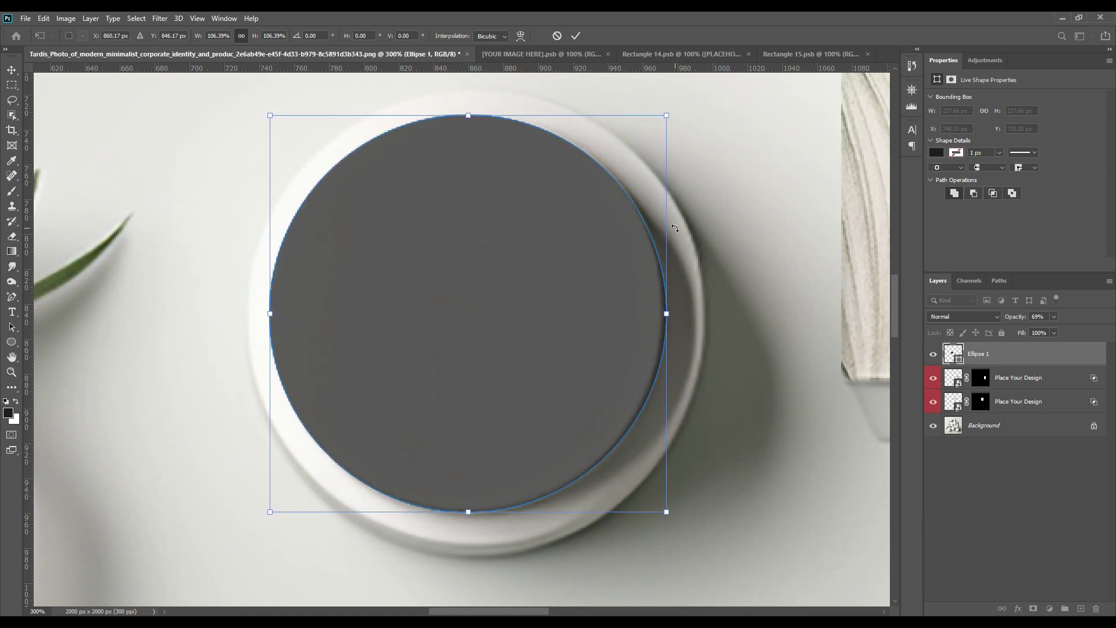
left_click(576, 36)
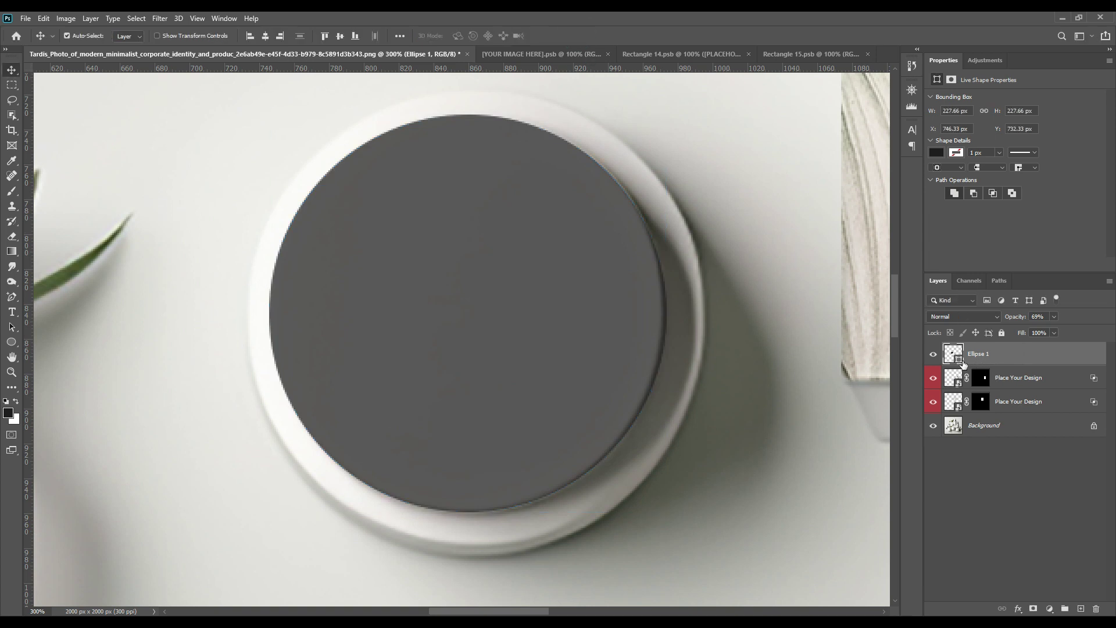
key("ctrl")
left_click(933, 355)
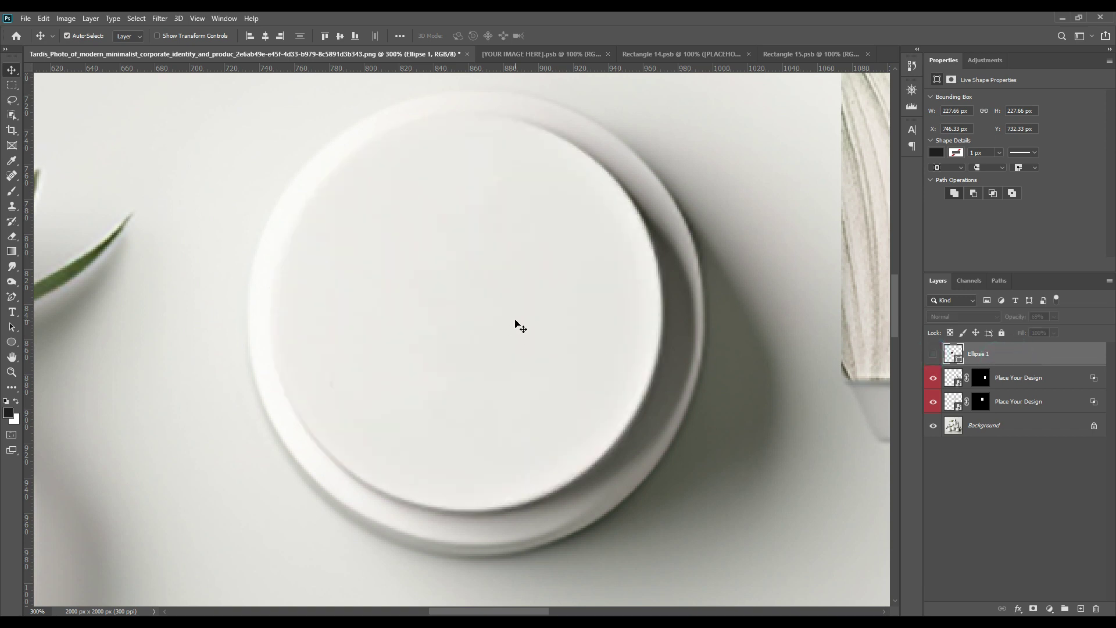
Draw a dark square rectangle covering the jar lid
left_click(12, 342)
left_click(52, 347)
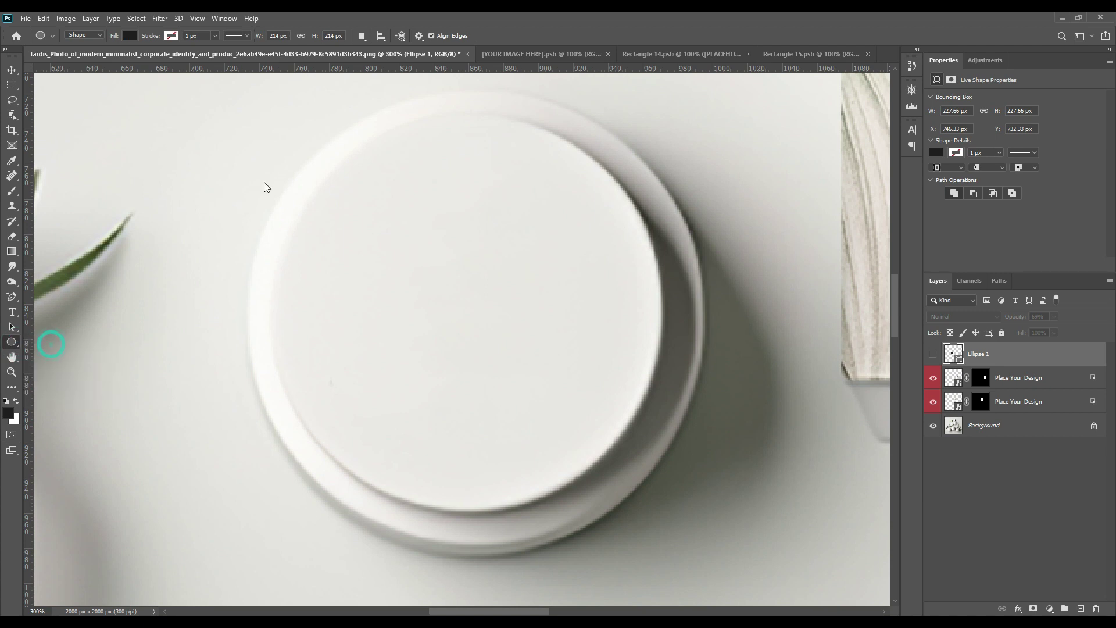
left_click_drag(226, 108, 655, 555)
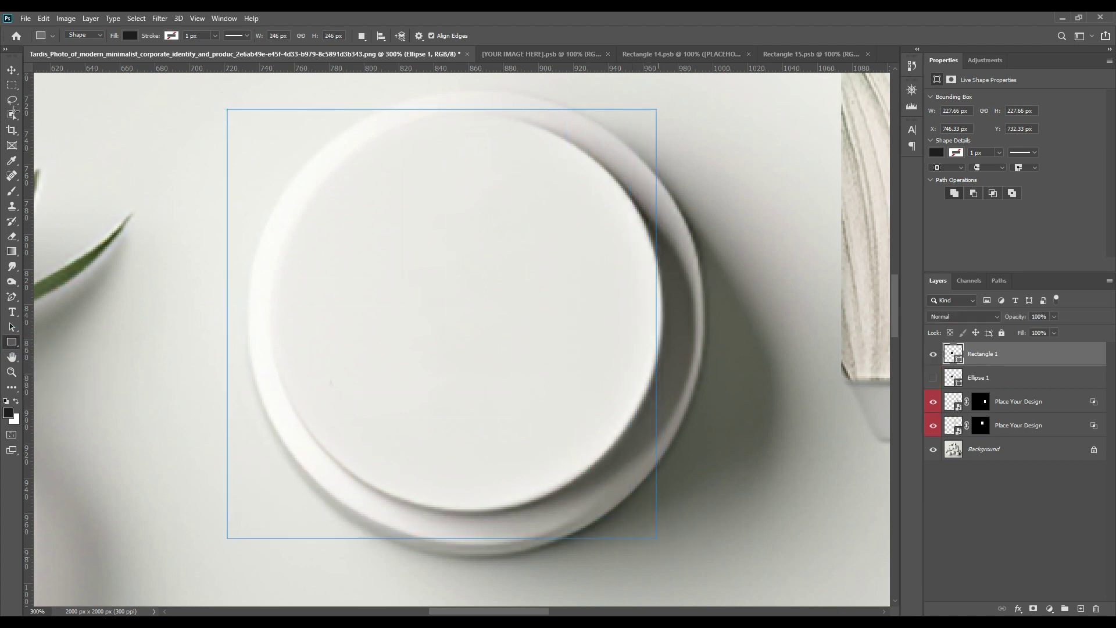
Position the 246 x 246 px square over the lid at 60% opacity
left_click(11, 70)
left_click(457, 323)
left_click_drag(457, 323, 496, 332)
left_click_drag(1015, 317, 992, 319)
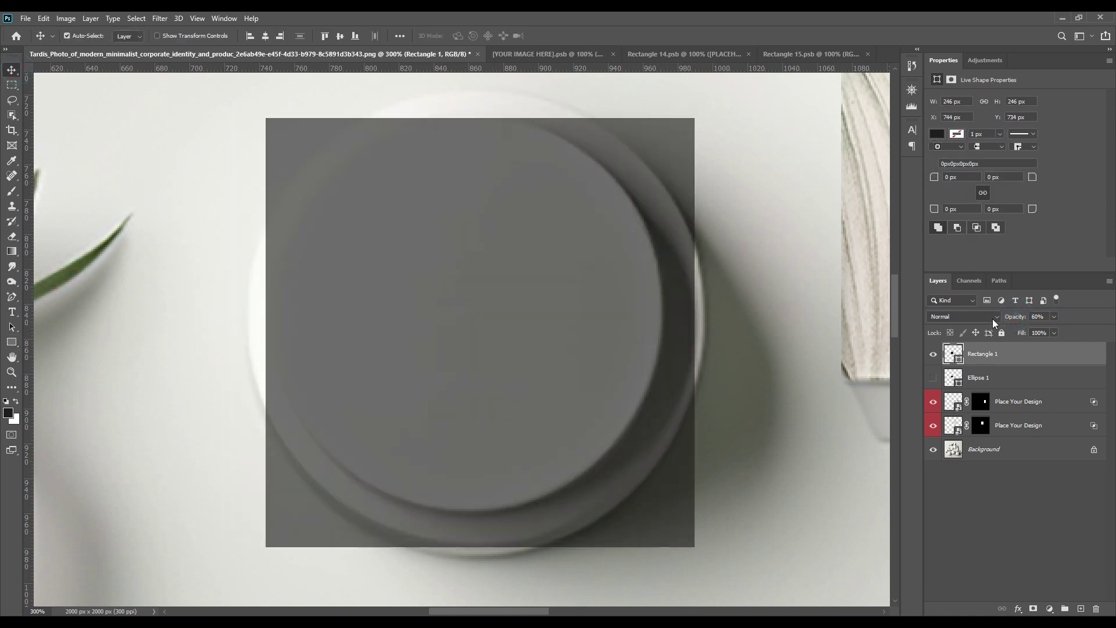
key("ctrl+t")
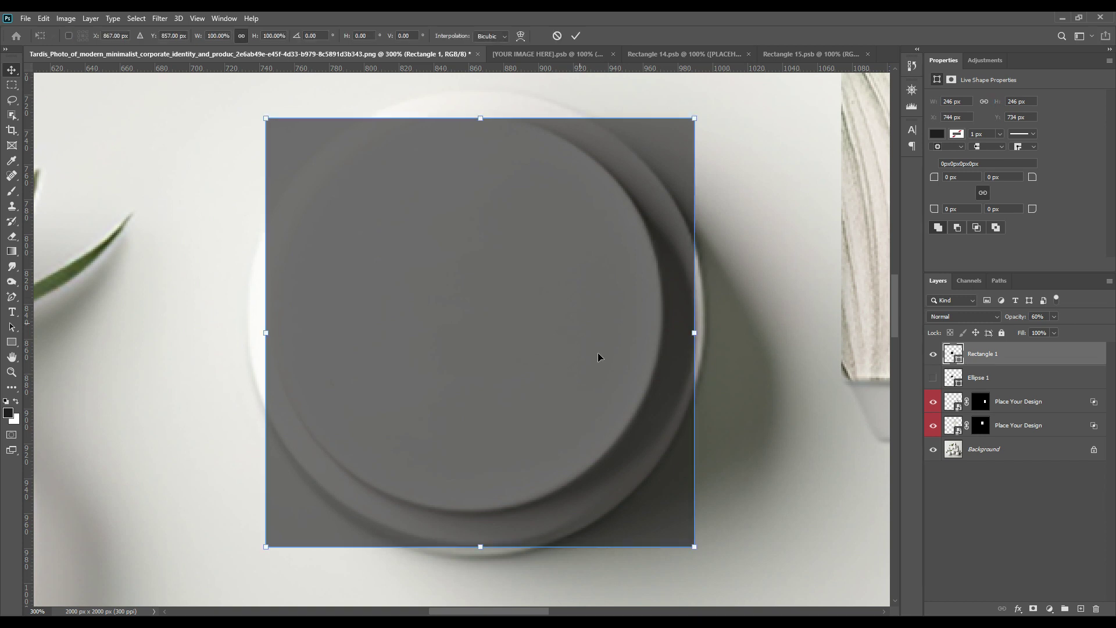
left_click_drag(598, 353, 585, 334)
left_click(574, 36)
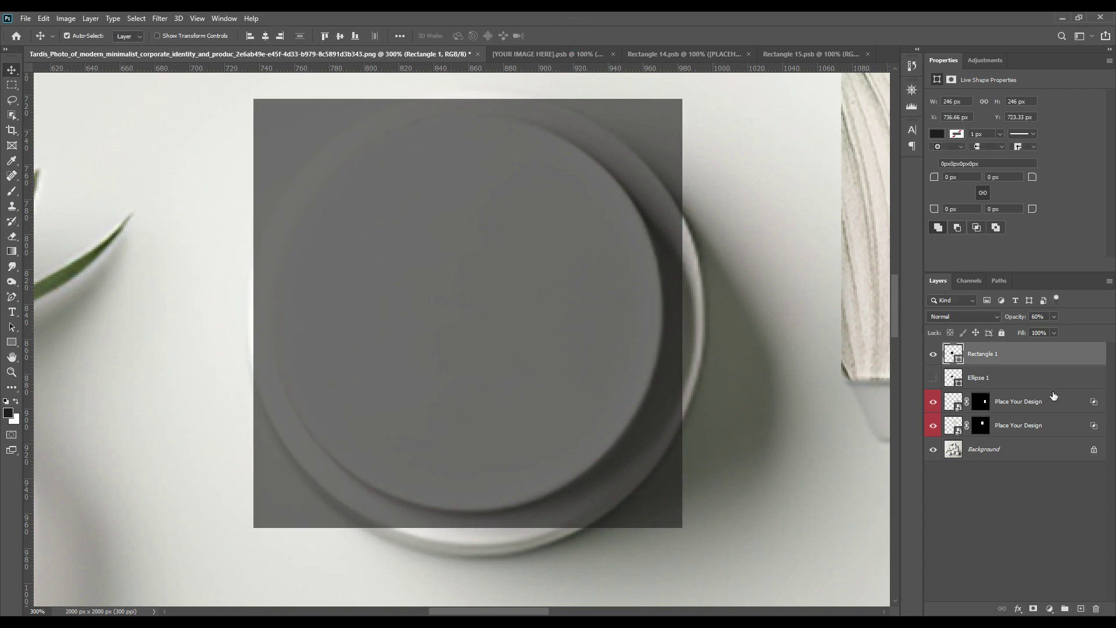
Restore Rectangle 1 to 100% opacity, make it a smart object, and mask it to the lid circle
left_click_drag(1040, 327, 1049, 327)
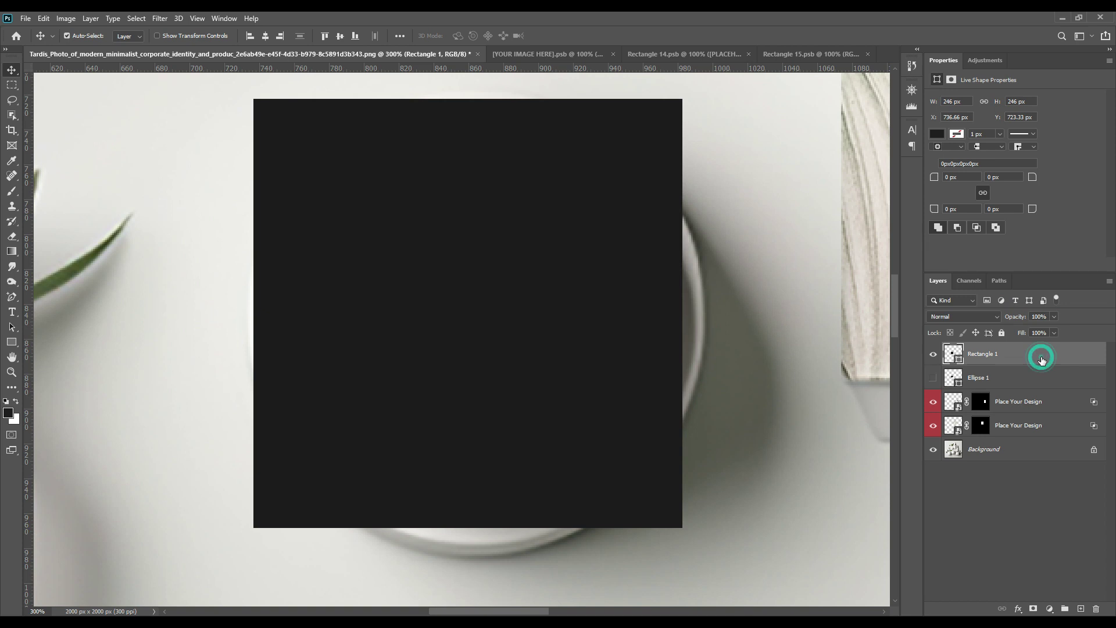
right_click(1043, 356)
left_click(968, 286)
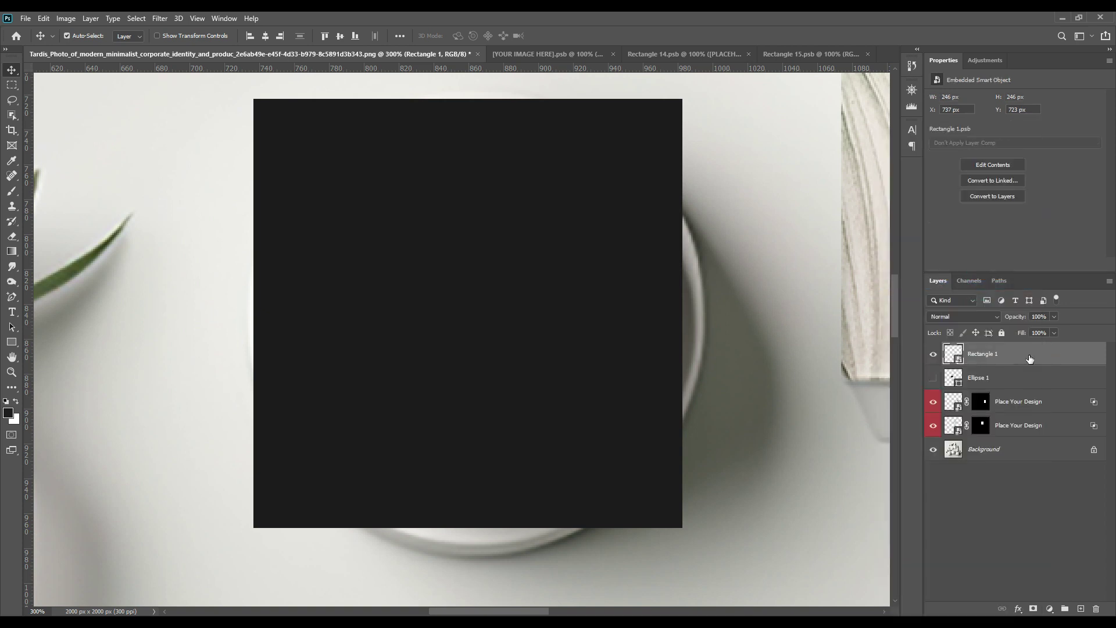
left_click(954, 377, "ctrl")
left_click(1033, 608)
left_click(962, 515)
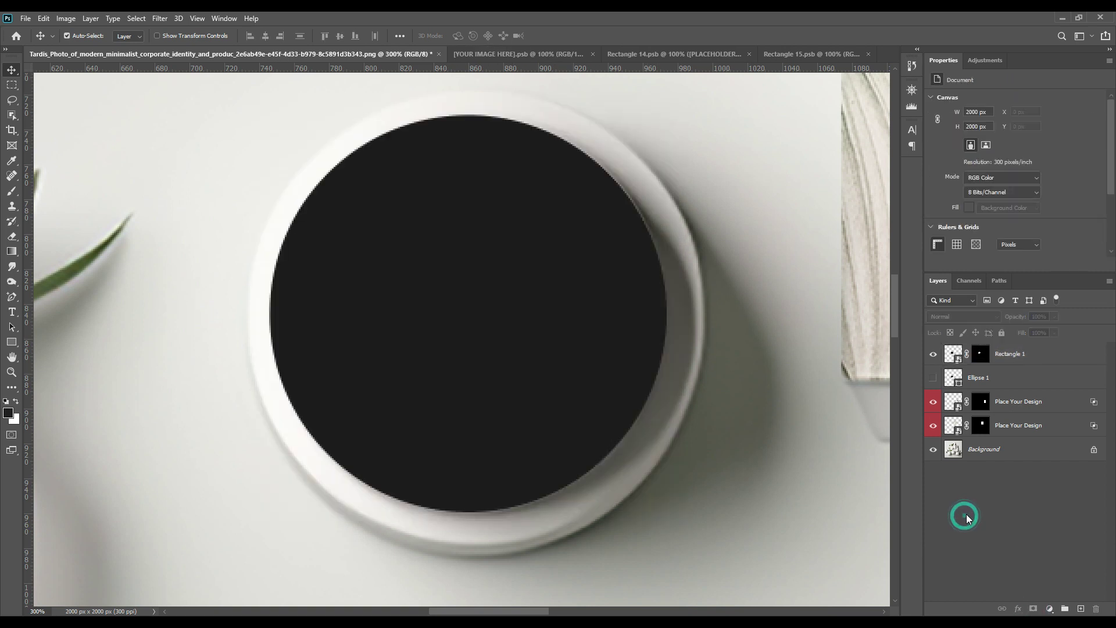
Delete the Ellipse 1 layer
left_click(991, 380)
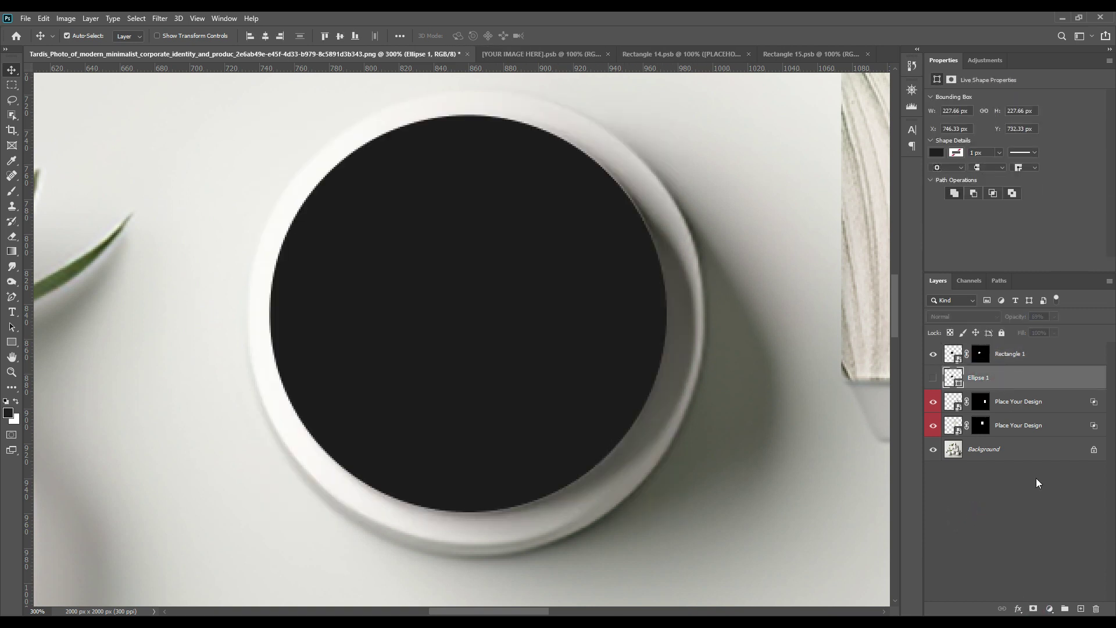
left_click(1096, 608)
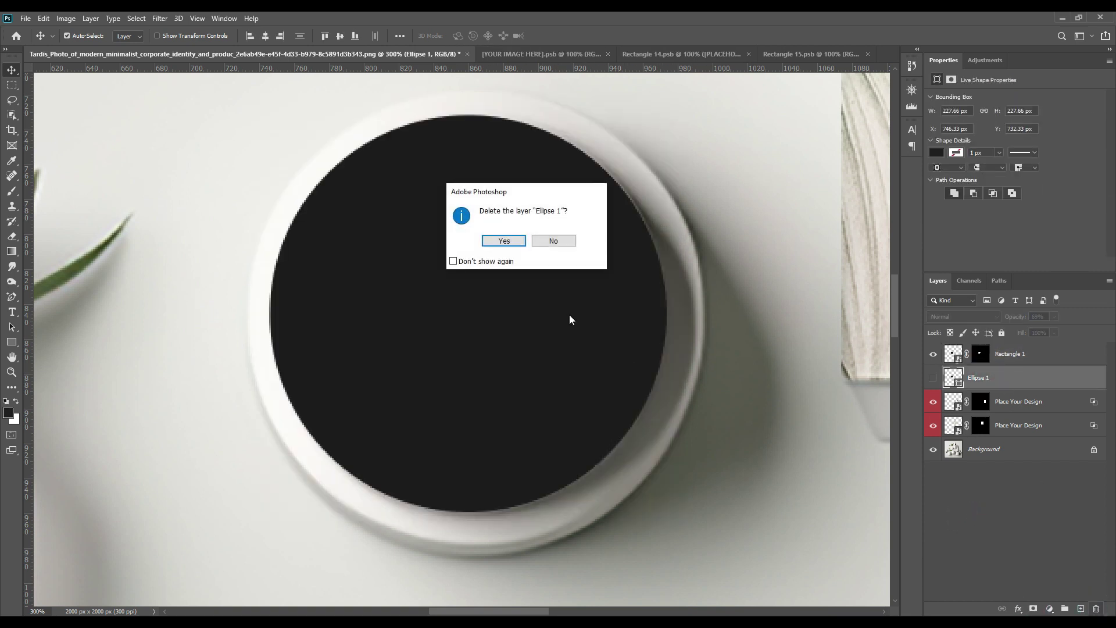
left_click(515, 241)
Feather Rectangle 1's circular mask edge to 0.5 px
left_click(1008, 356)
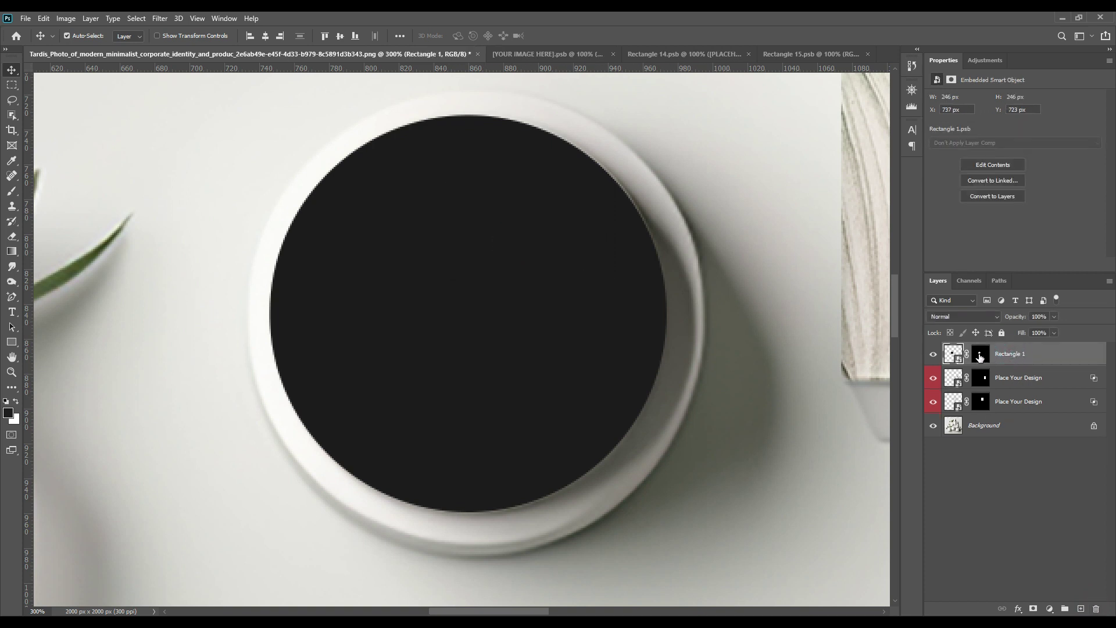
double_click(981, 356)
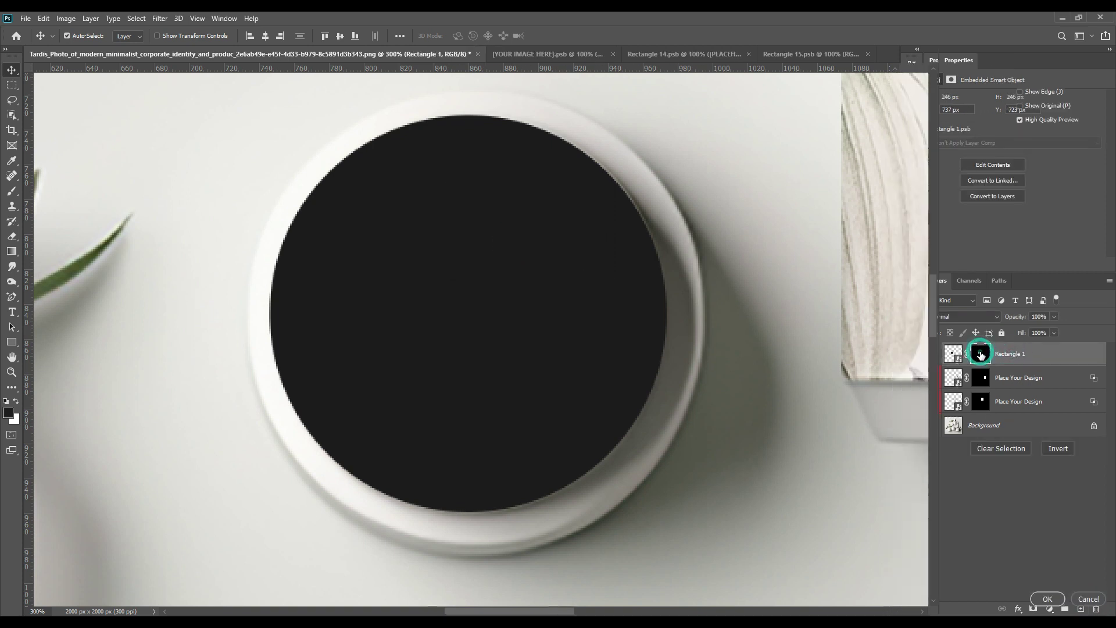
left_click(956, 366)
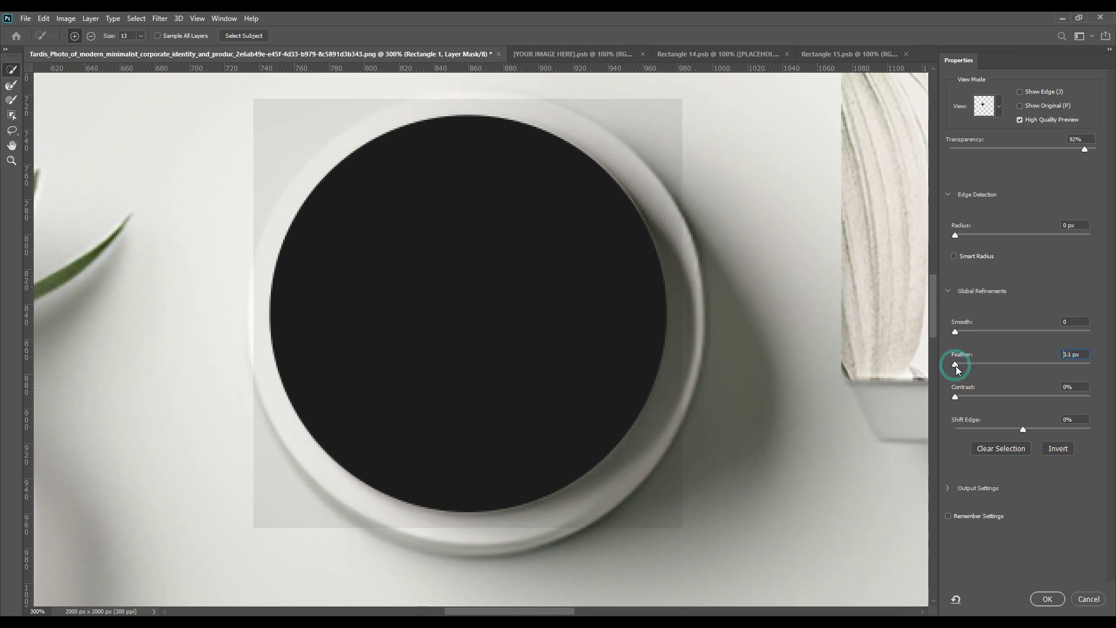
left_click_drag(957, 365, 960, 368)
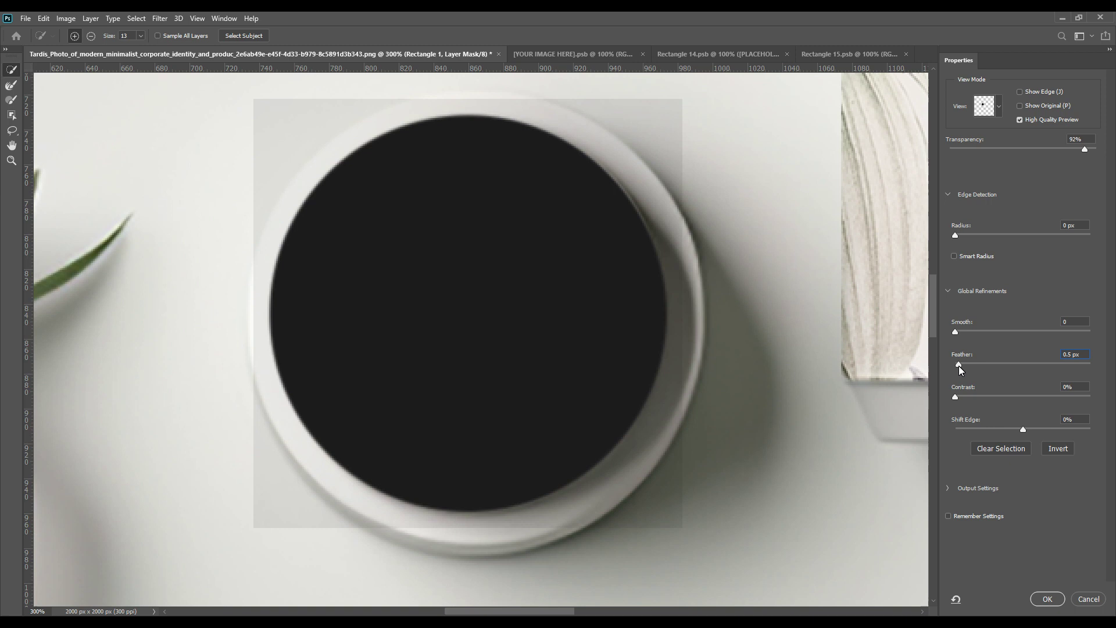
left_click(958, 365)
left_click(1043, 596)
left_click(1003, 481)
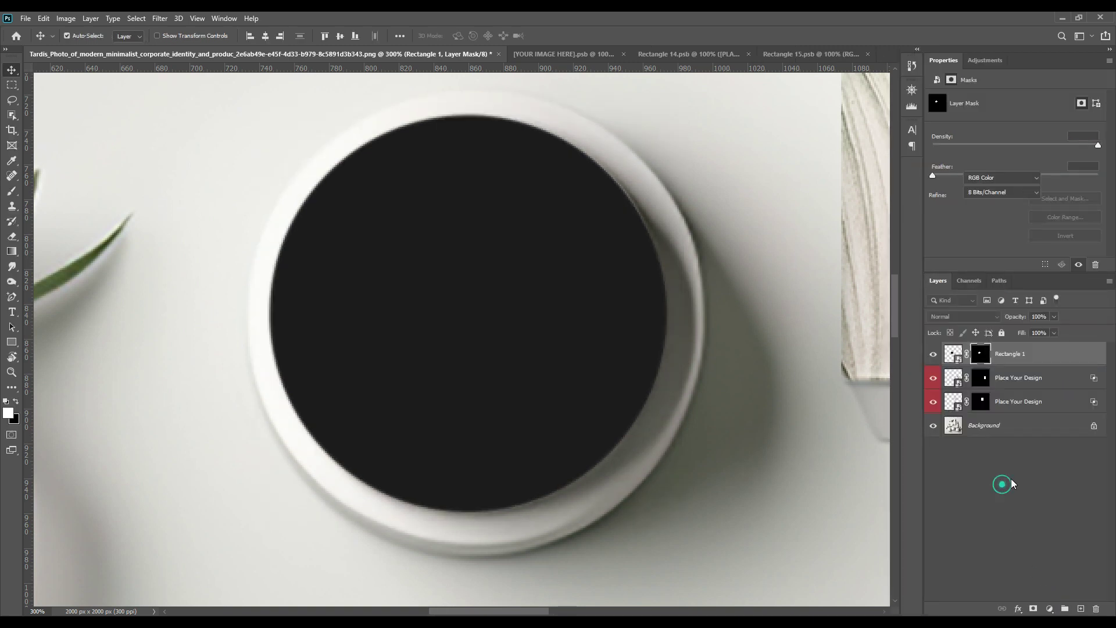
Copy the floral B artwork into Rectangle 1's contents and centre it on the canvas
double_click(957, 355)
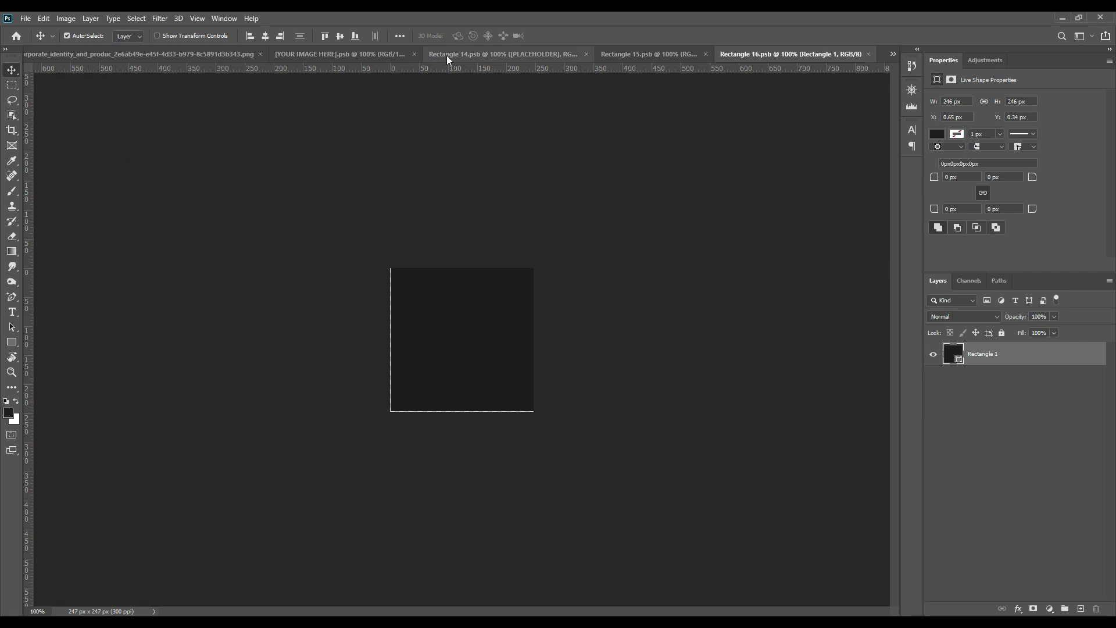
left_click(448, 58)
left_click_drag(993, 353, 461, 294)
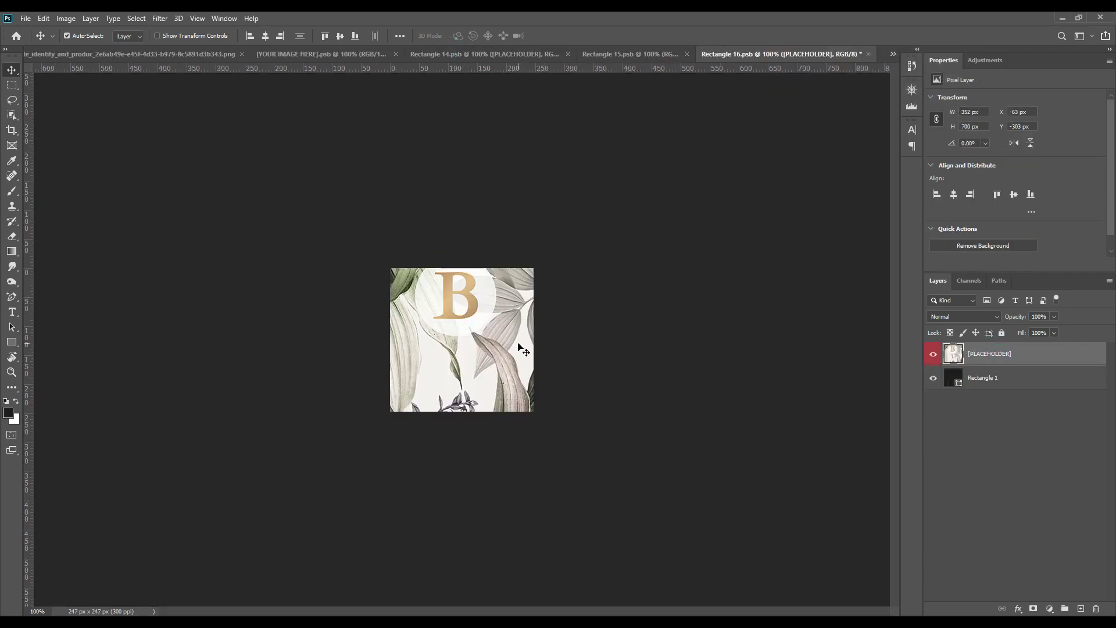
left_click(340, 36)
left_click(265, 35)
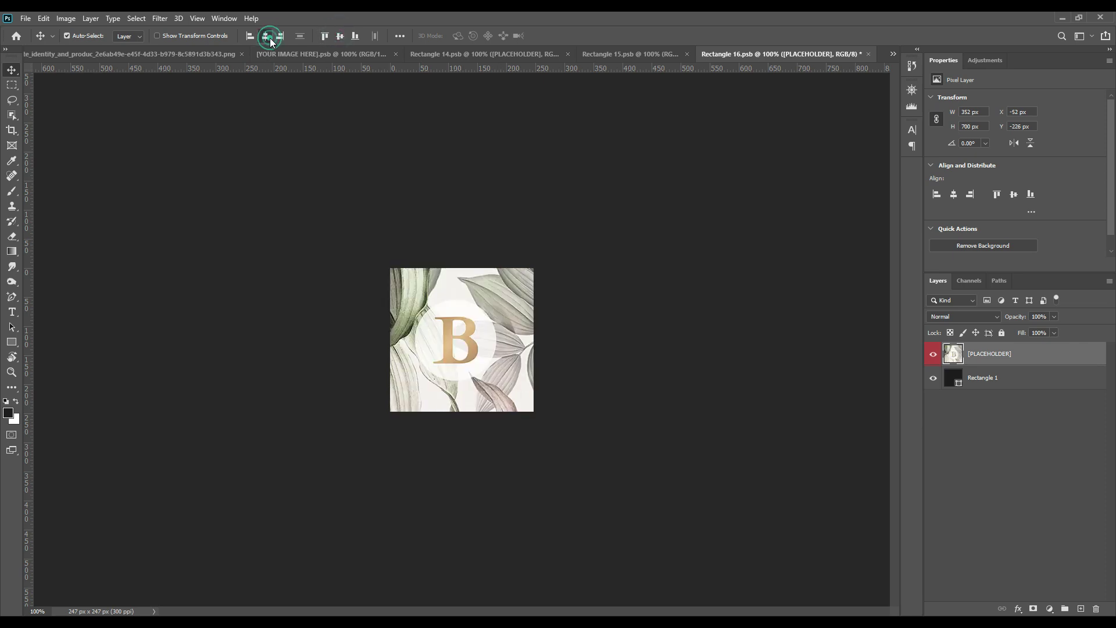
left_click(695, 327)
Save the lid contents and return to the main mockup document
left_click(25, 18)
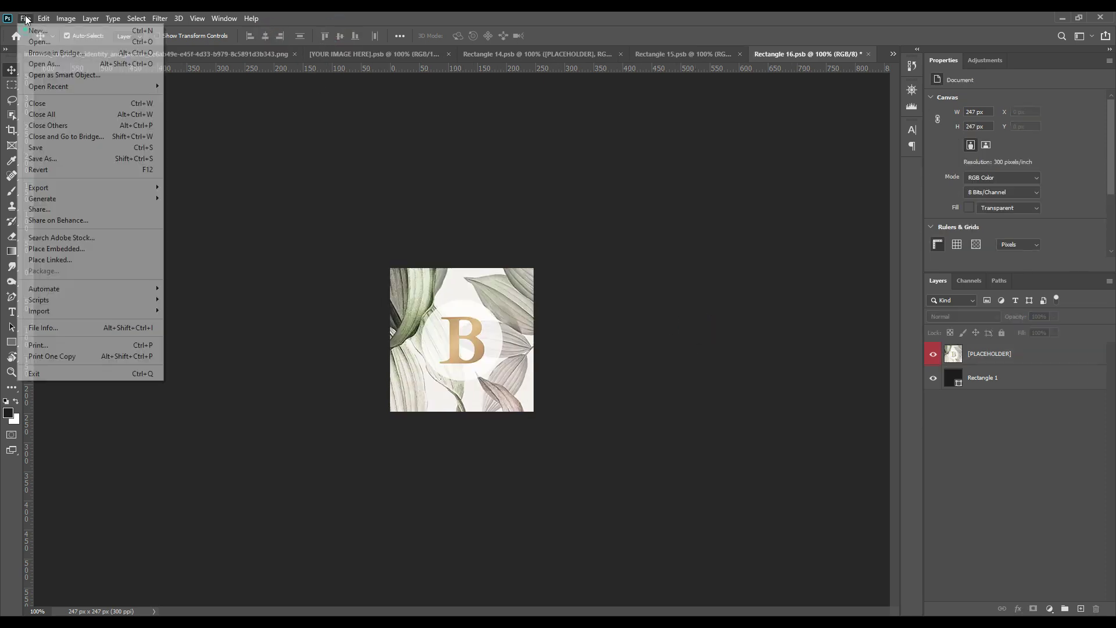
left_click(61, 150)
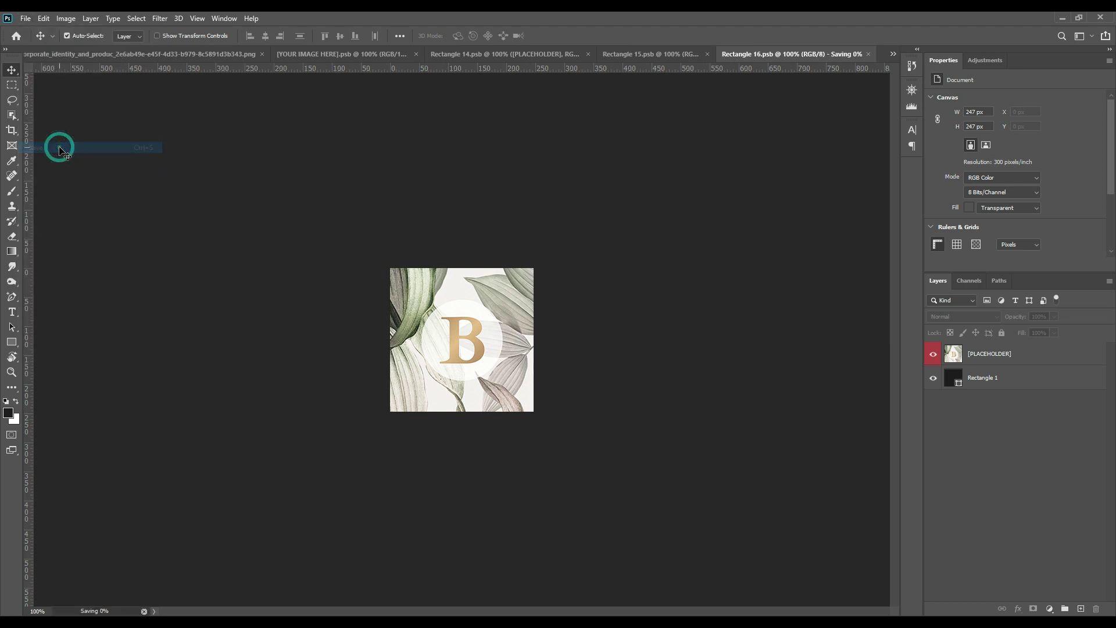
left_click(226, 54)
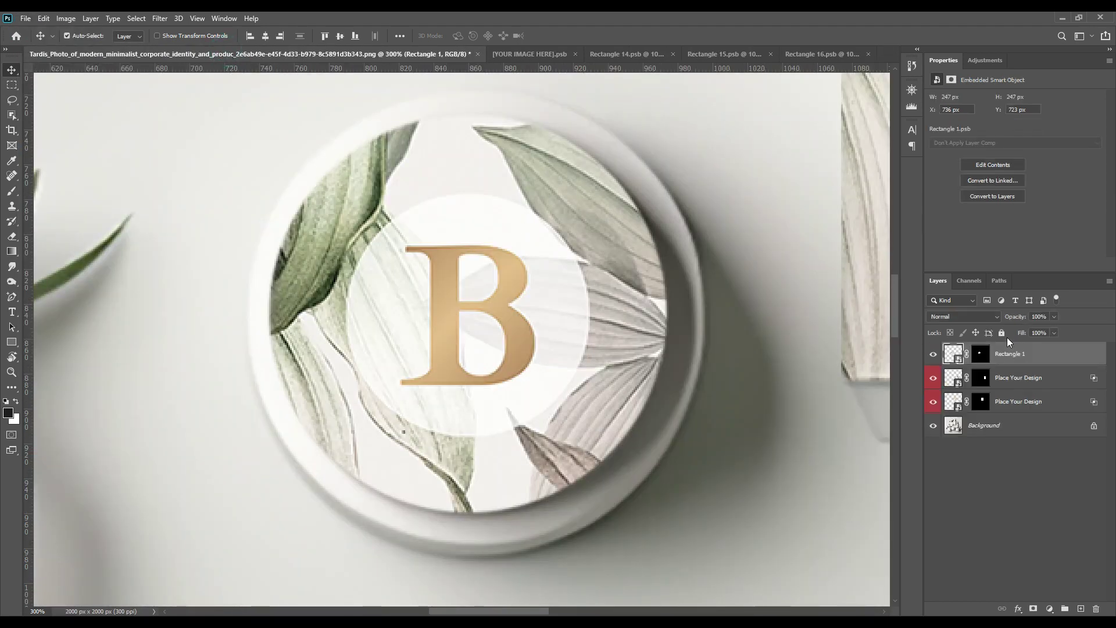
Rename the lid's Rectangle 1 layer to 'Place Your Design', matching the other design layers
double_click(1013, 377)
key("ctrl+c")
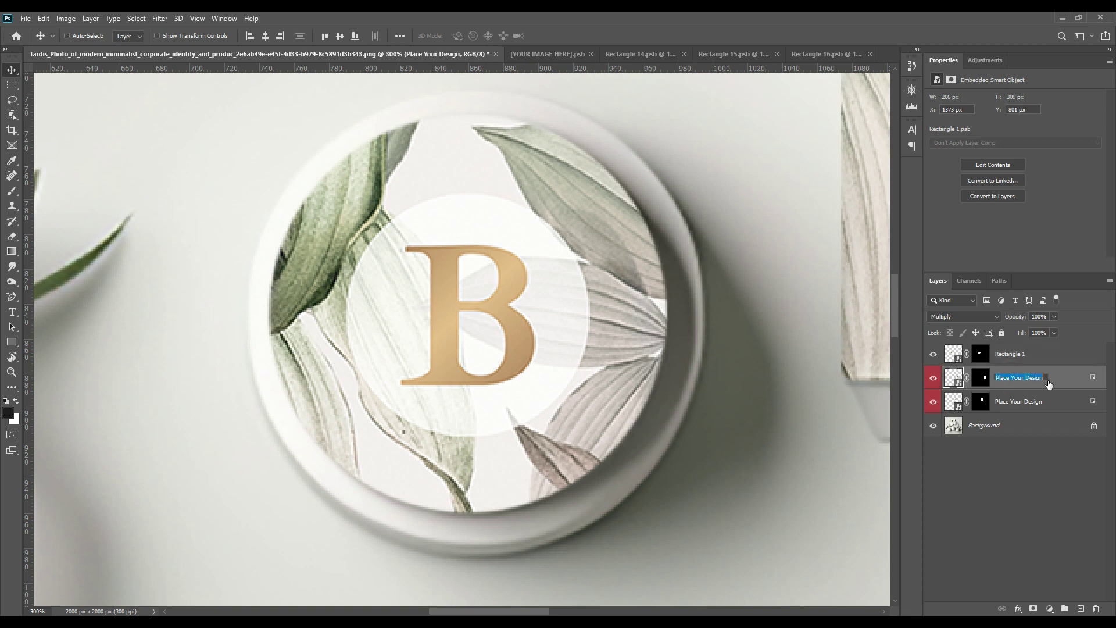
double_click(1026, 354)
key("ctrl+v")
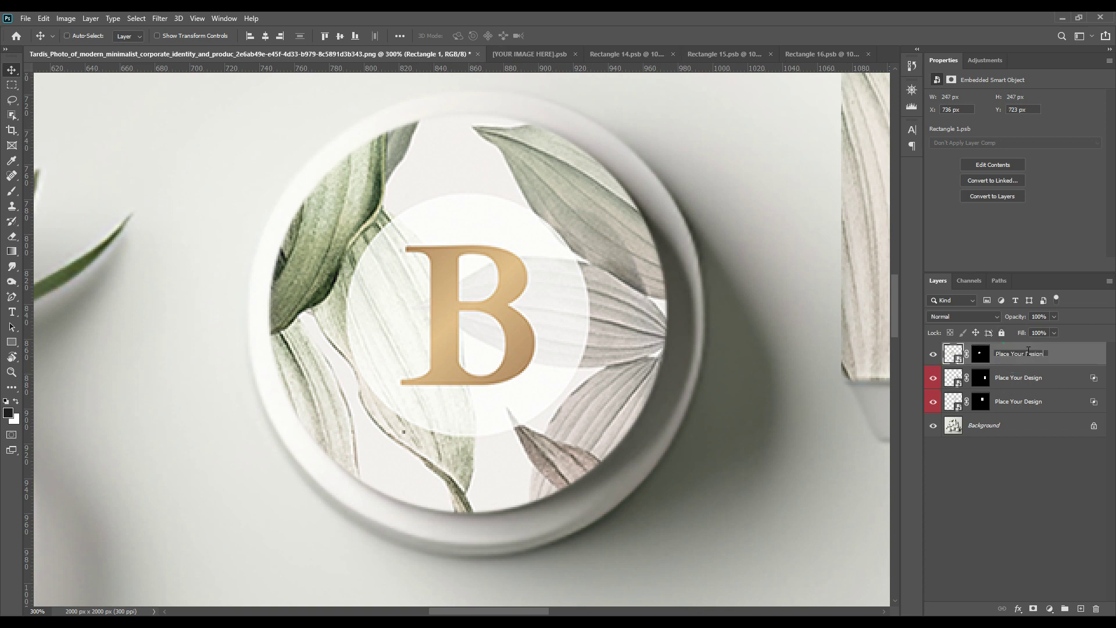
left_click(1031, 442)
Tag the lid layer with a red colour label and set its blend mode to Multiply
right_click(1055, 358)
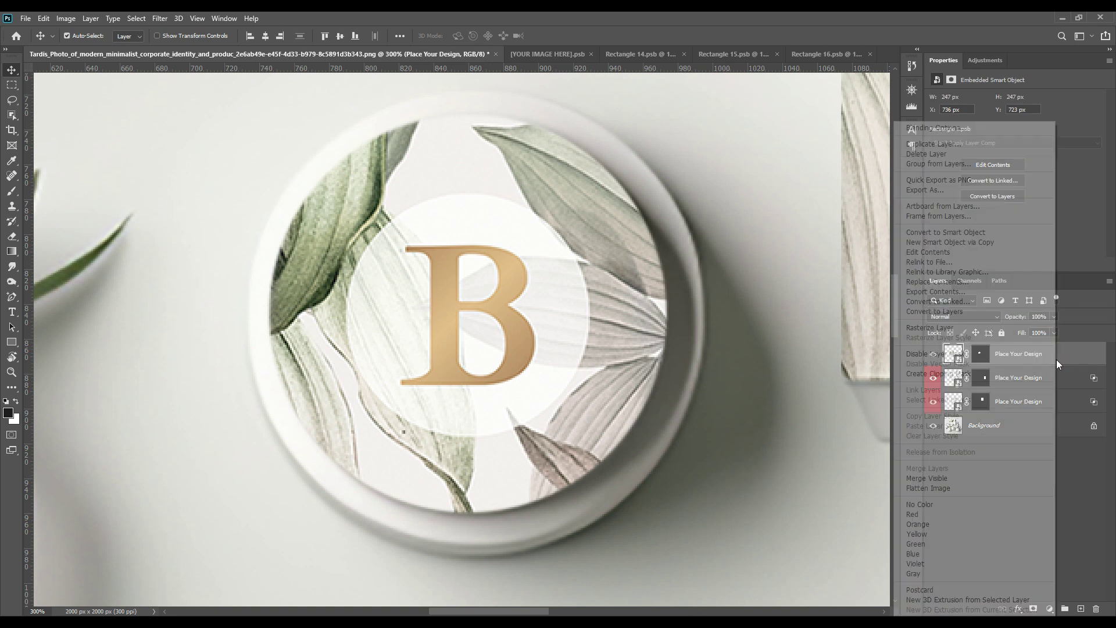
left_click(923, 514)
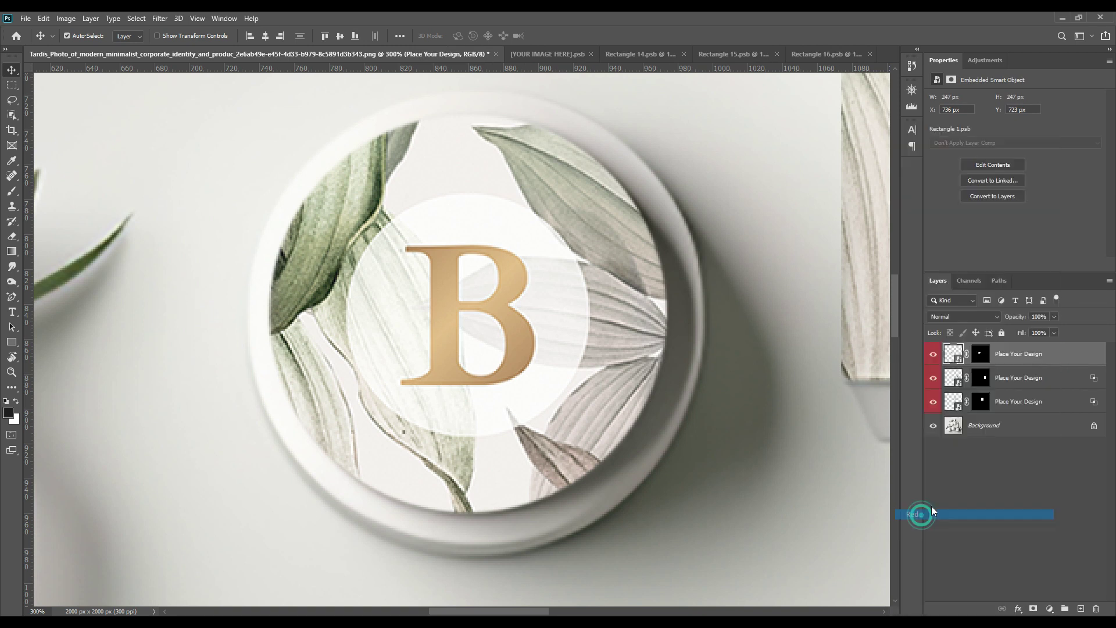
left_click(979, 316)
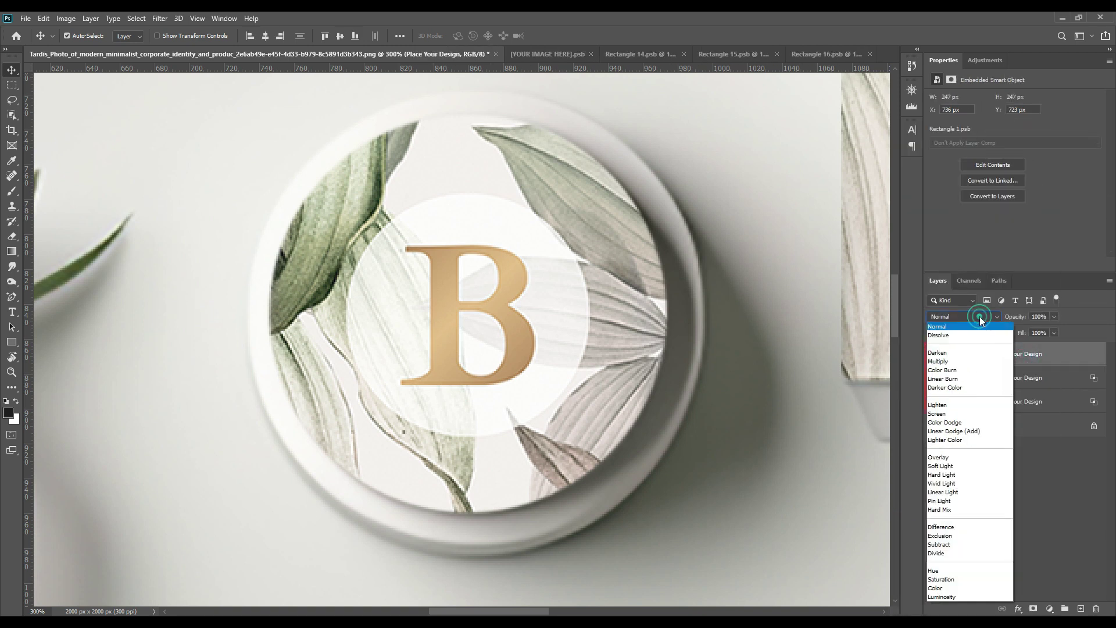
left_click(953, 362)
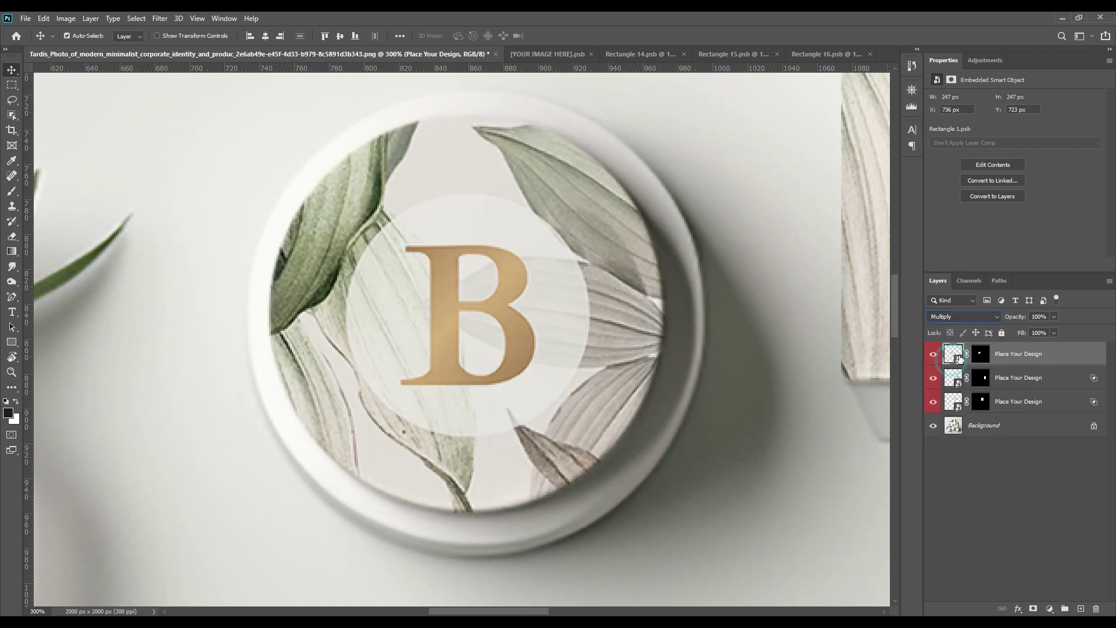
Split the lid layer's Underlying Layer Blend If sliders to 31/76 and 226/255, then apply
double_click(1087, 357)
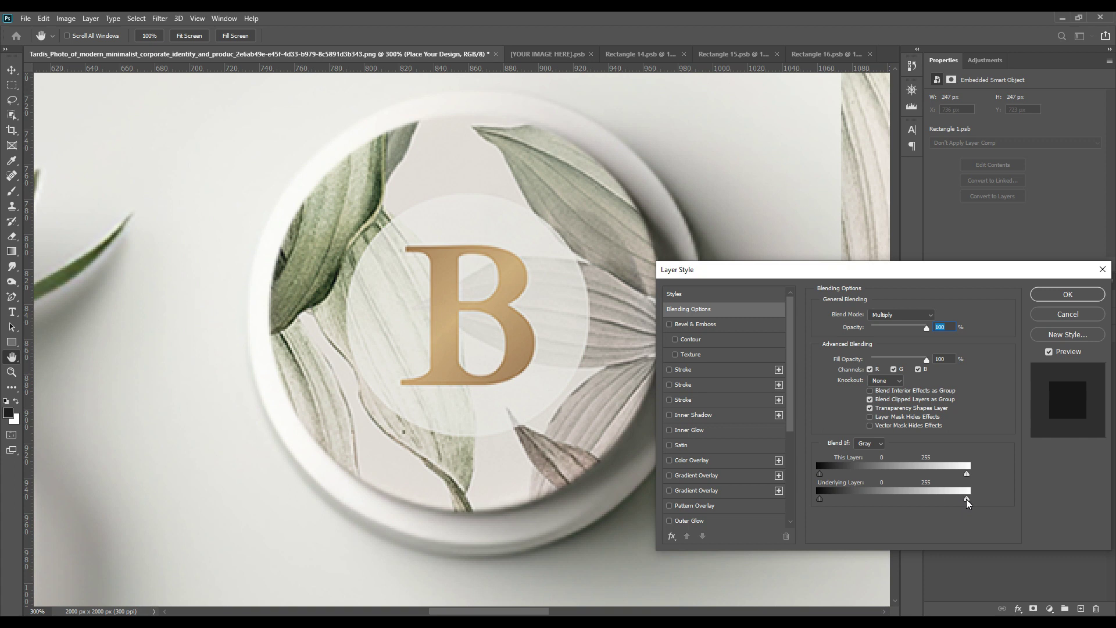
left_click_drag(967, 499, 949, 500)
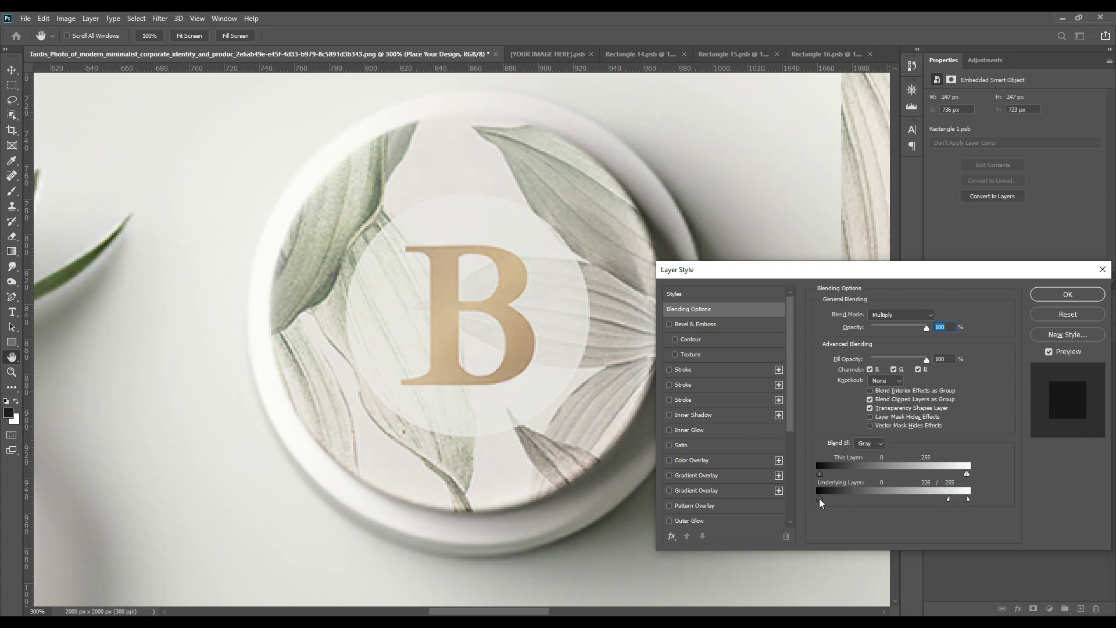
mouse_move(820, 499)
left_mouse_down()
mouse_move(869, 505)
mouse_move(818, 503)
mouse_move(833, 504)
left_mouse_up()
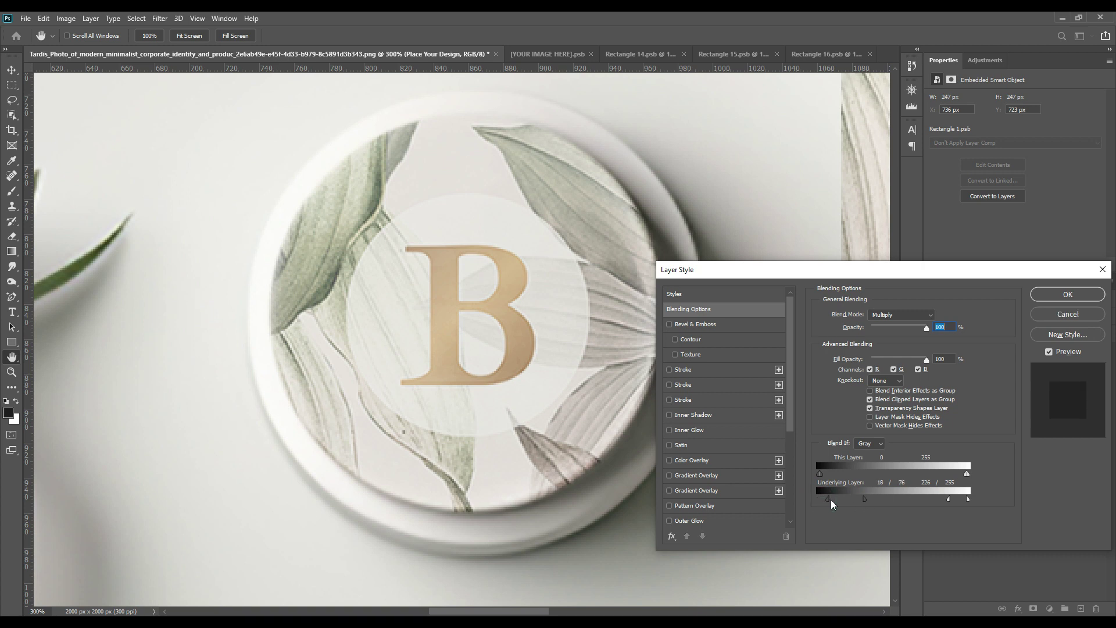
left_click(1066, 294)
left_click(1043, 495)
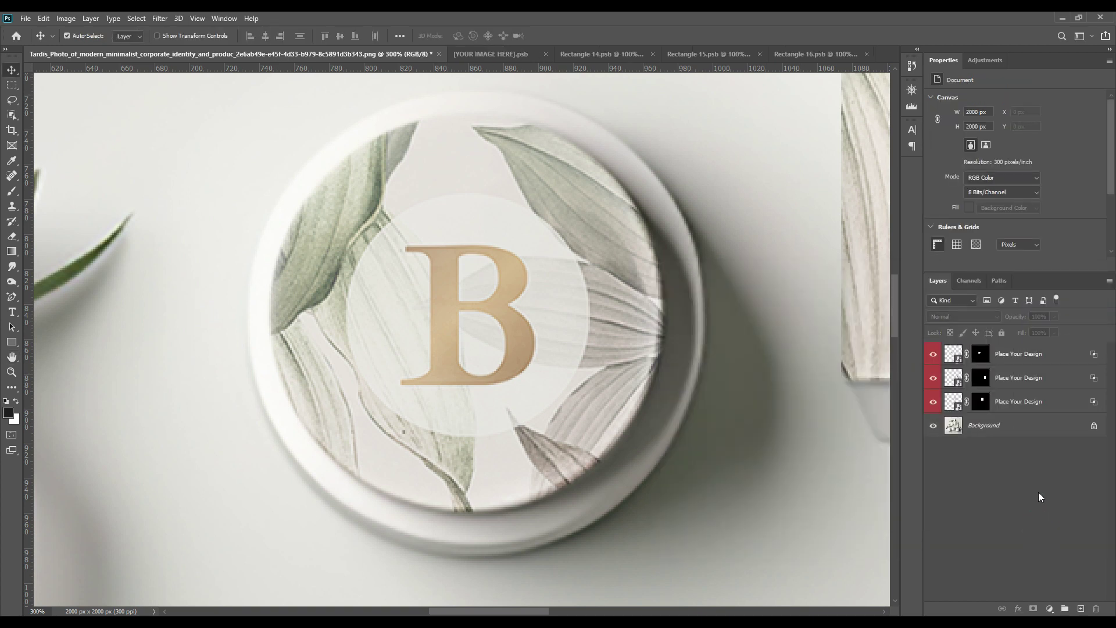
Fit the whole canvas on screen with Ctrl+0 to see both bottles and the jar lid
key("ctrl+0")
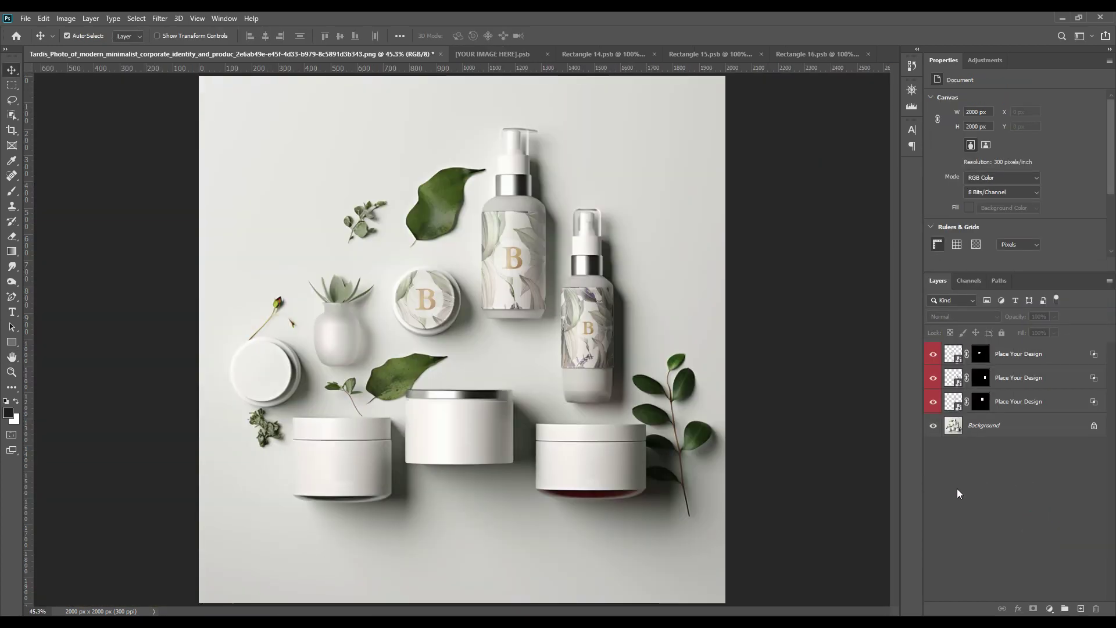